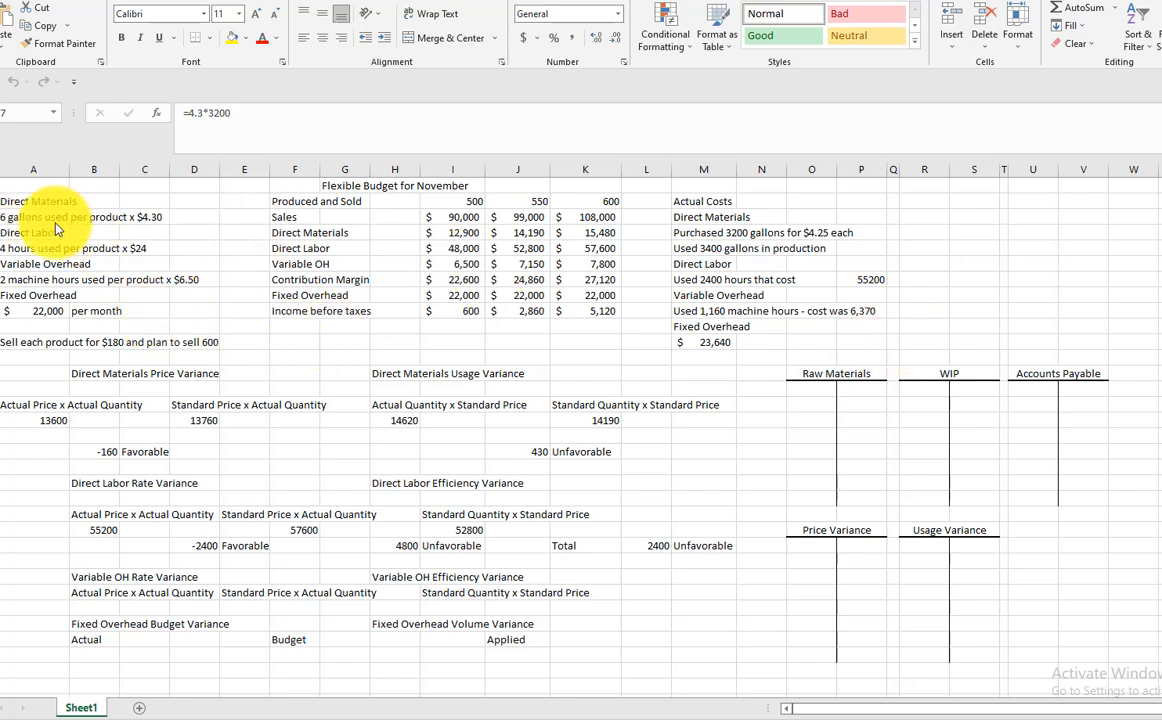
# Review the standard cost inputs for direct materials, direct labor, variable overhead and fixed overhead, plus the selling price and sales plan
pyautogui.click(35, 201)
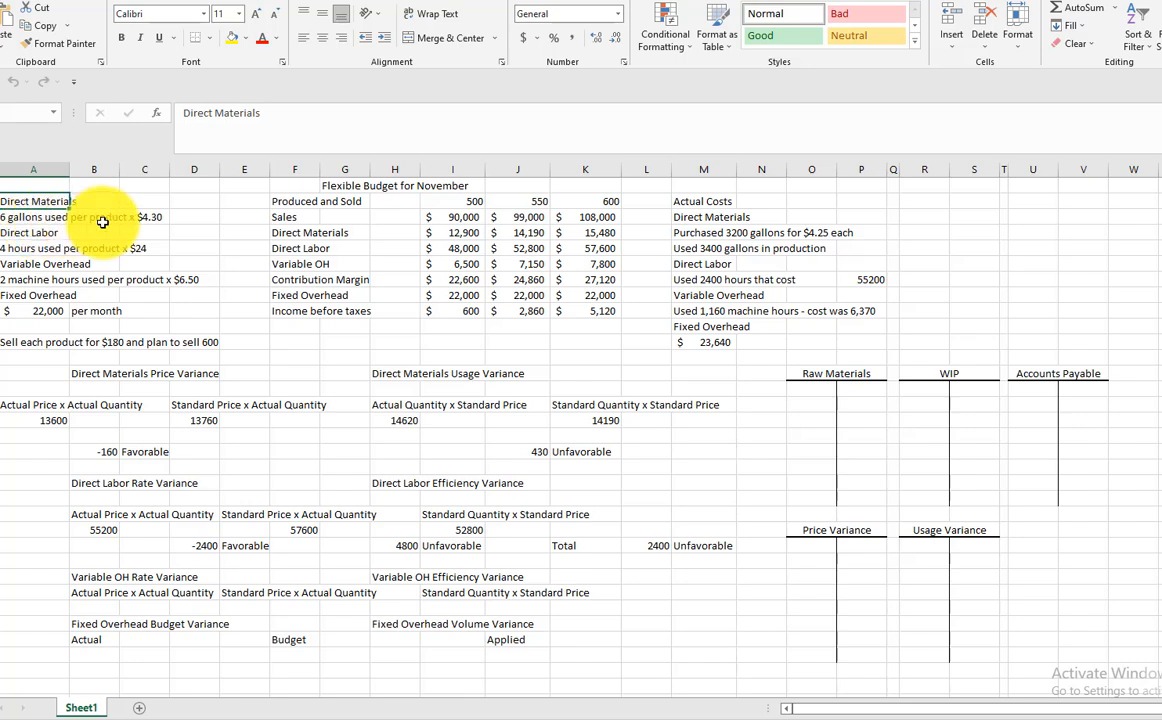
pyautogui.click(27, 220)
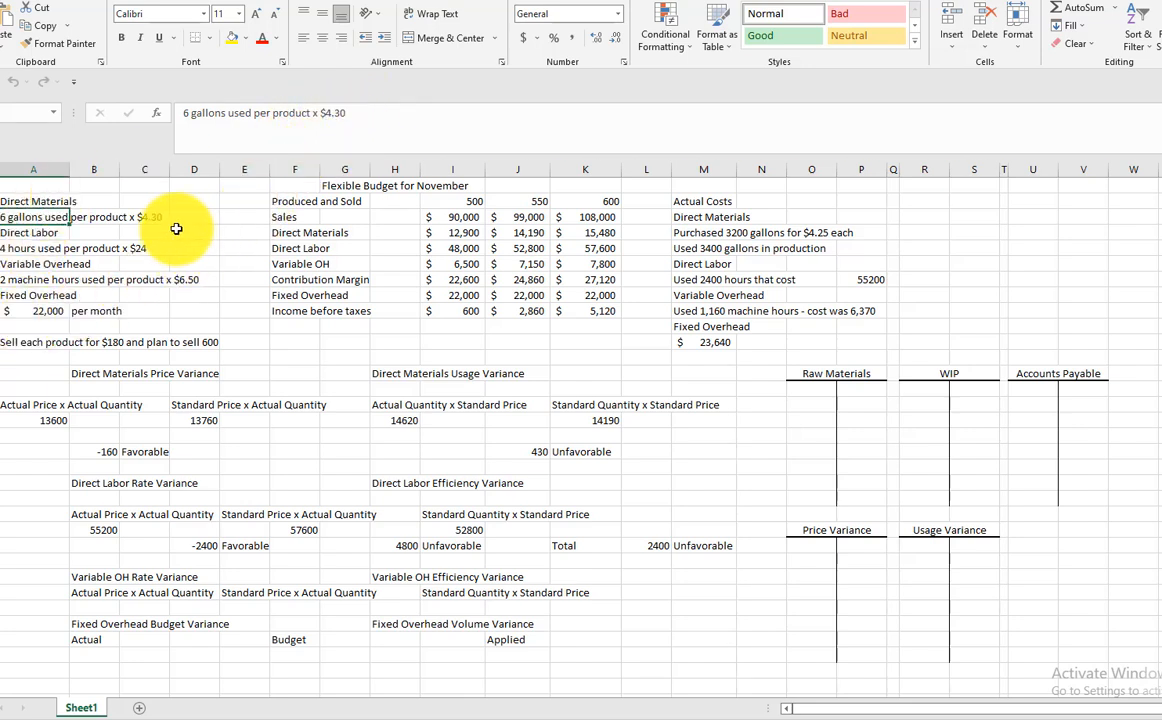
pyautogui.click(25, 250)
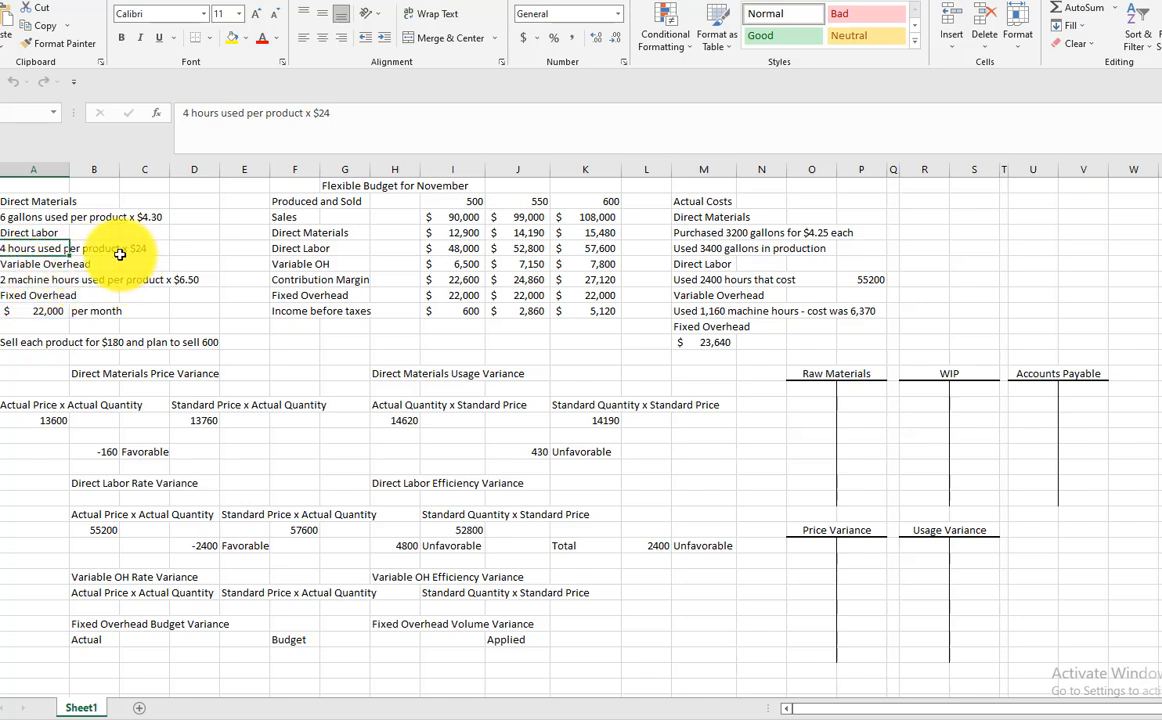
pyautogui.click(31, 283)
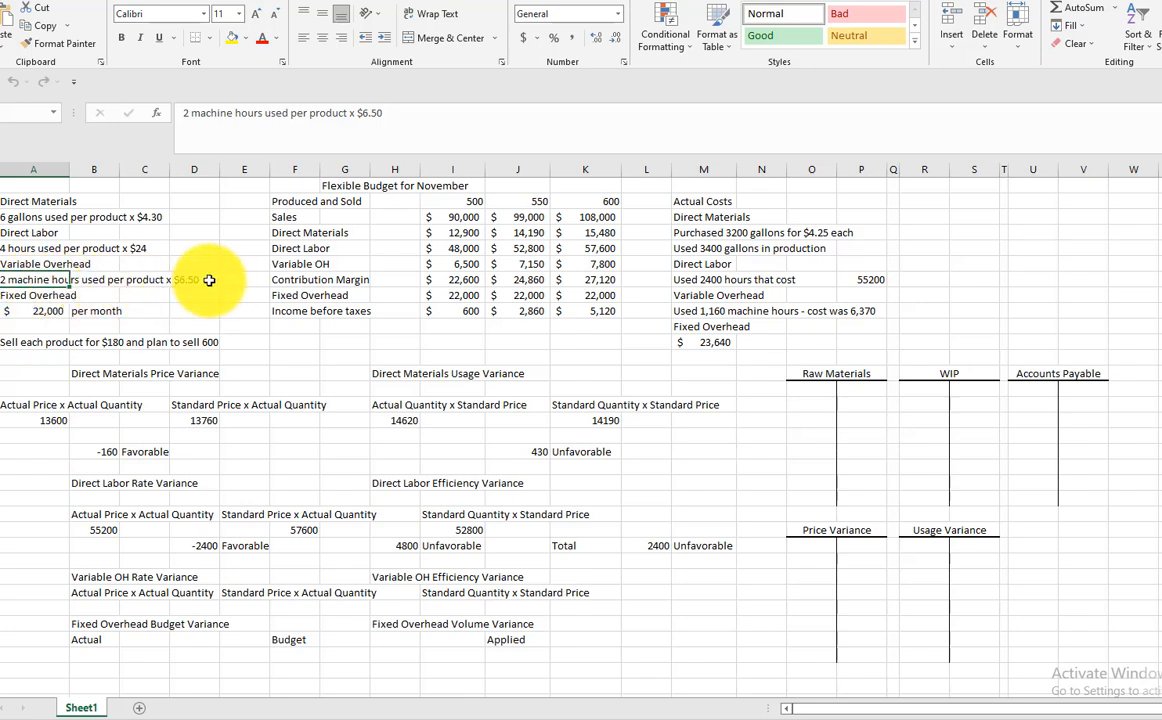
pyautogui.click(30, 311)
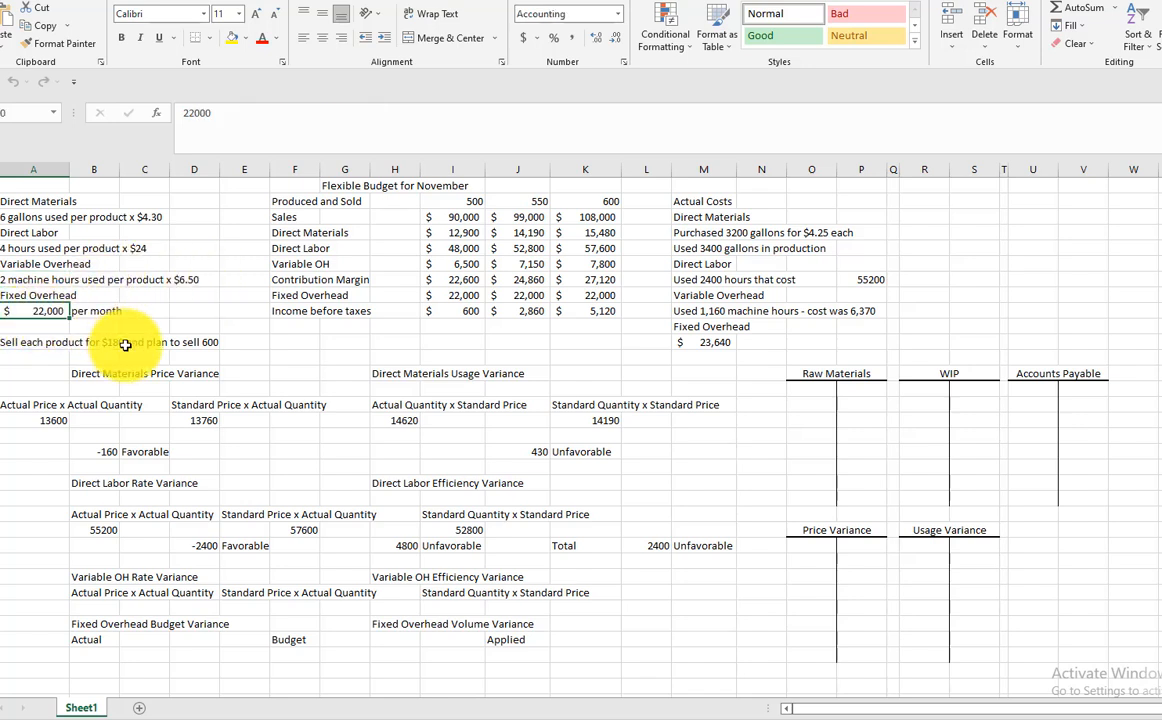
pyautogui.click(21, 343)
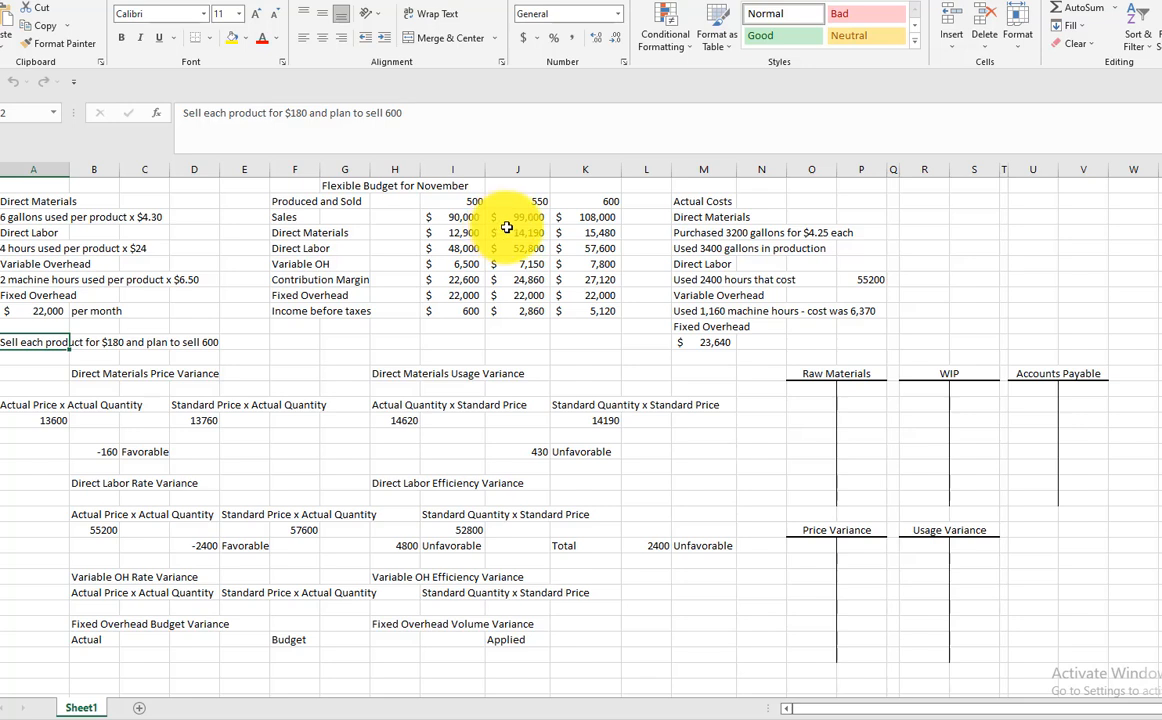
# Examine the flexible budget formulas from sales through fixed overhead for 500 units, plus the sales formula for 550 units
pyautogui.click(454, 216)
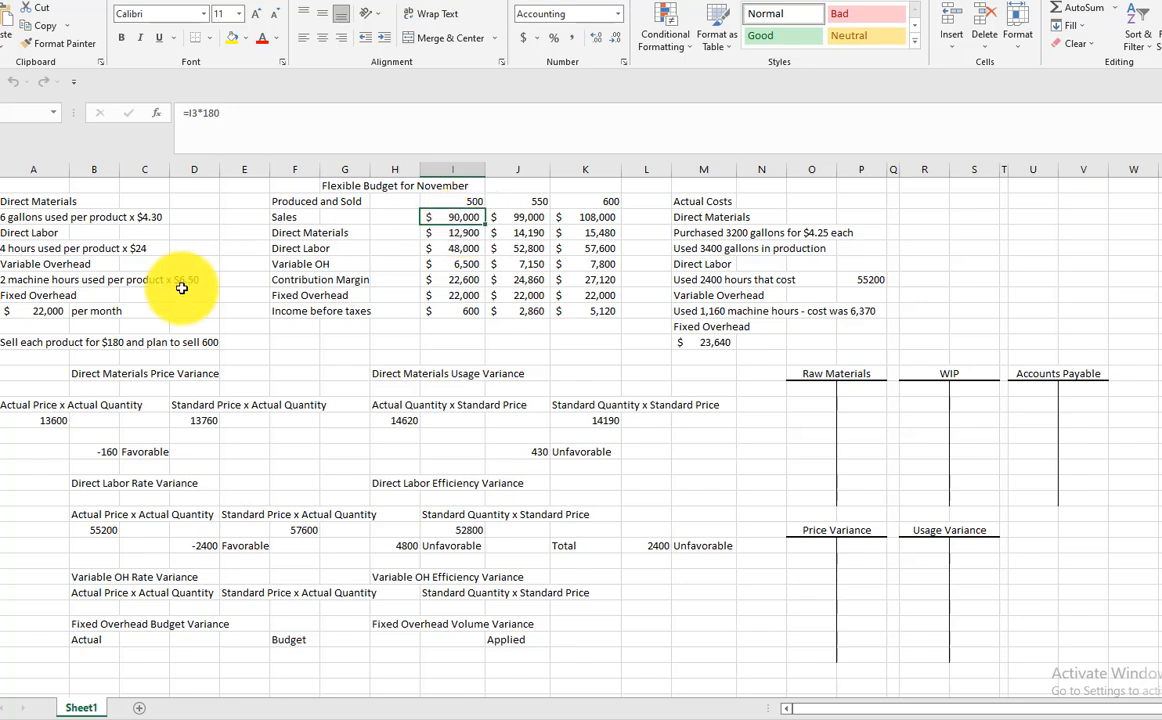
pyautogui.click(461, 233)
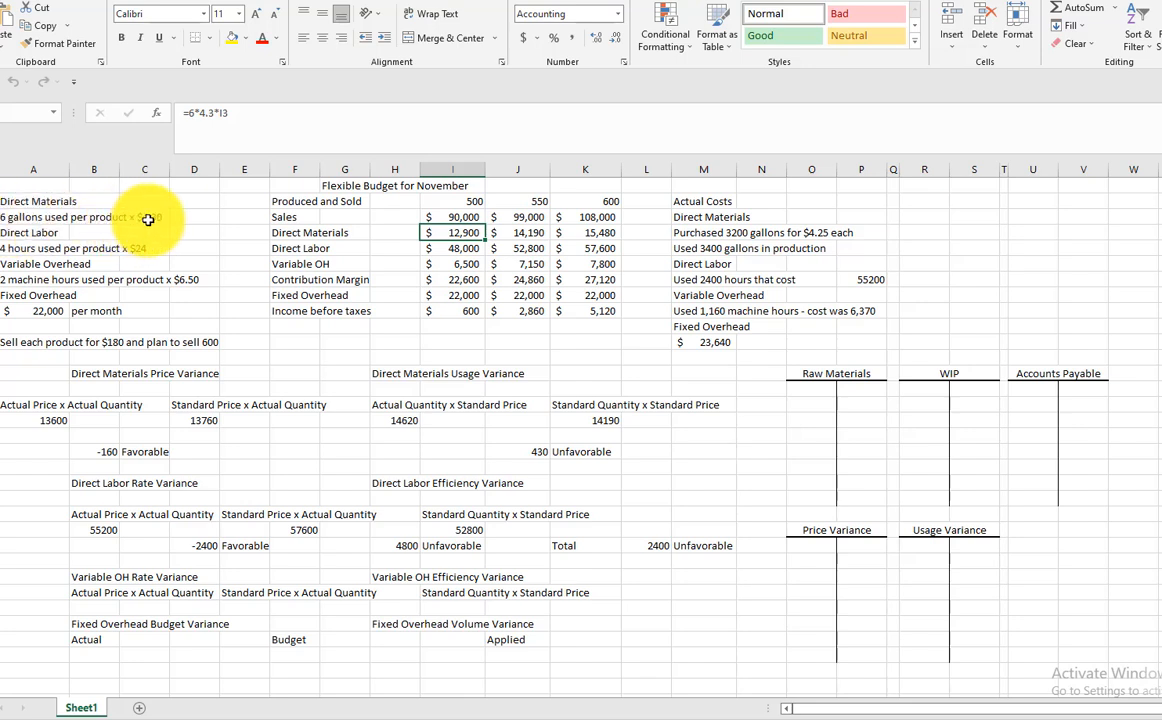
pyautogui.click(465, 247)
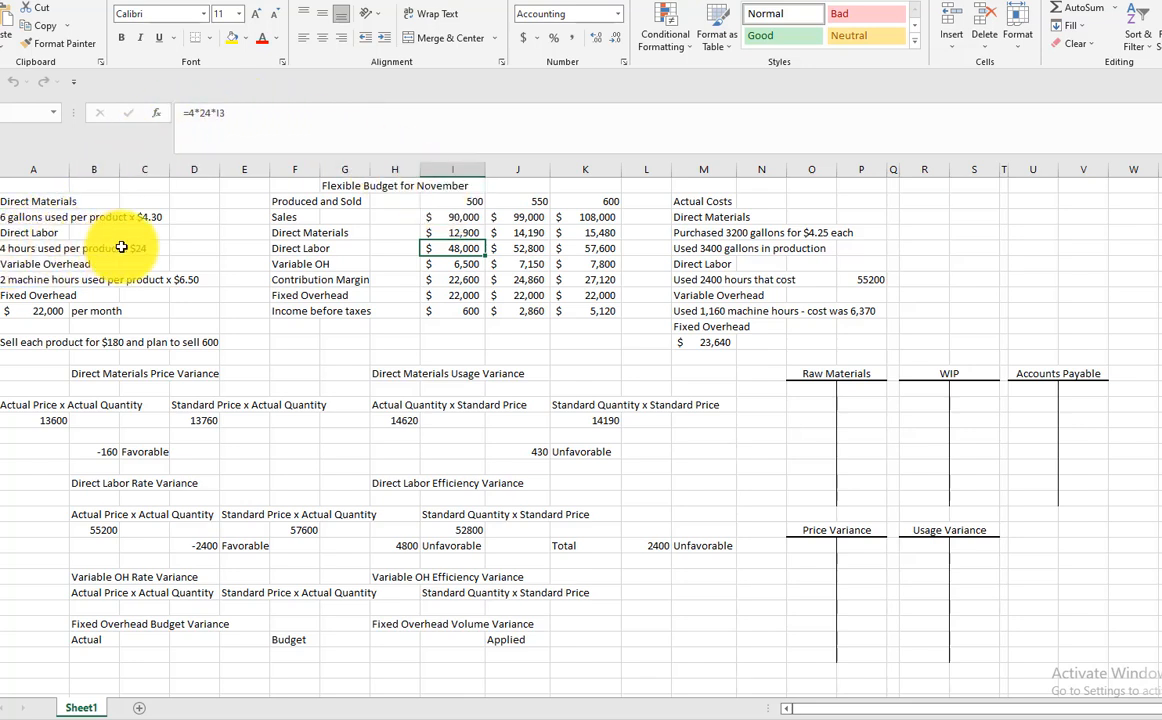
pyautogui.click(470, 265)
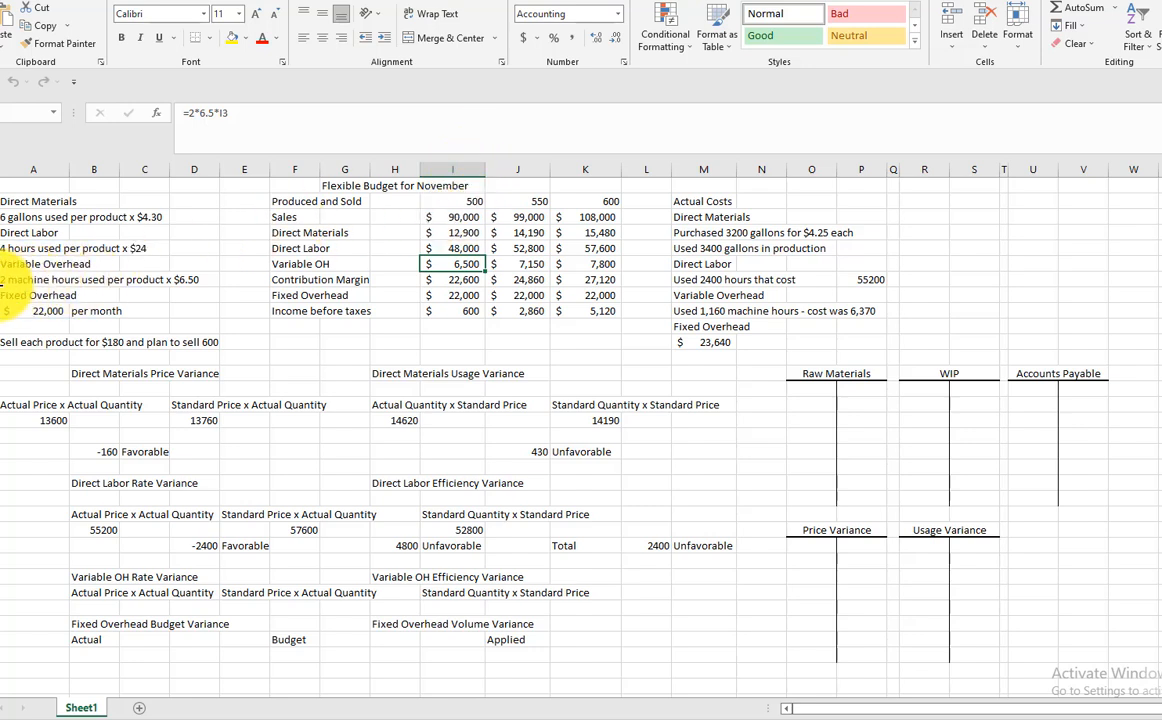
pyautogui.click(458, 281)
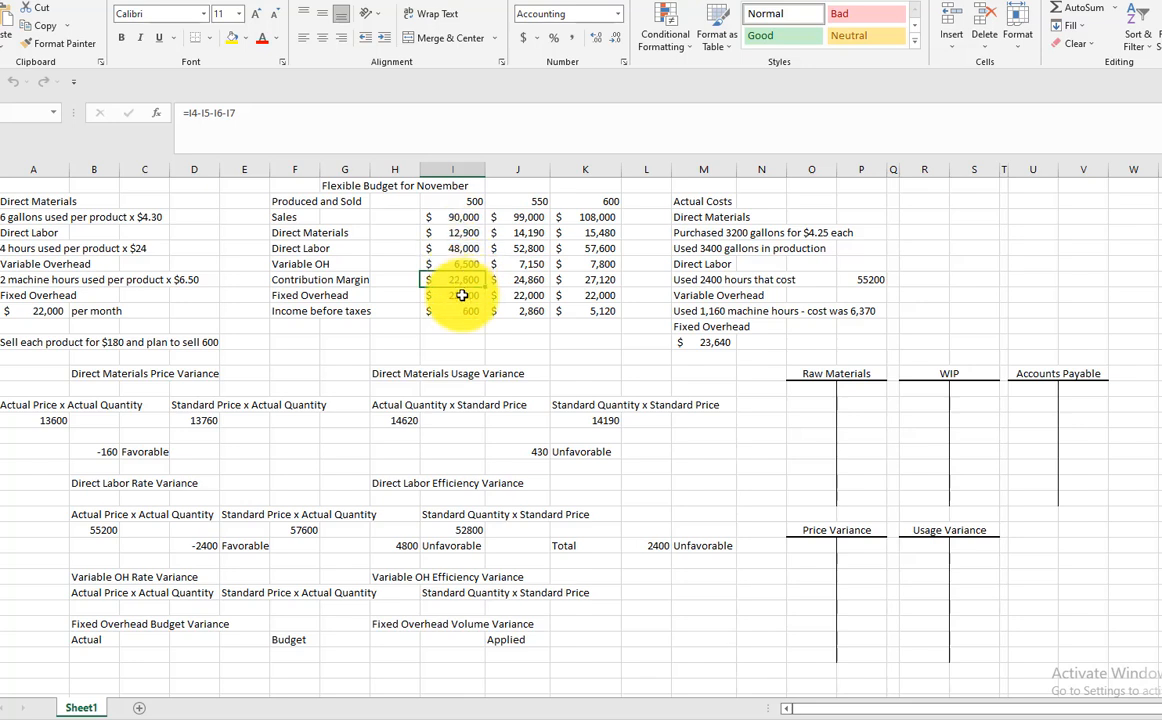
pyautogui.click(461, 296)
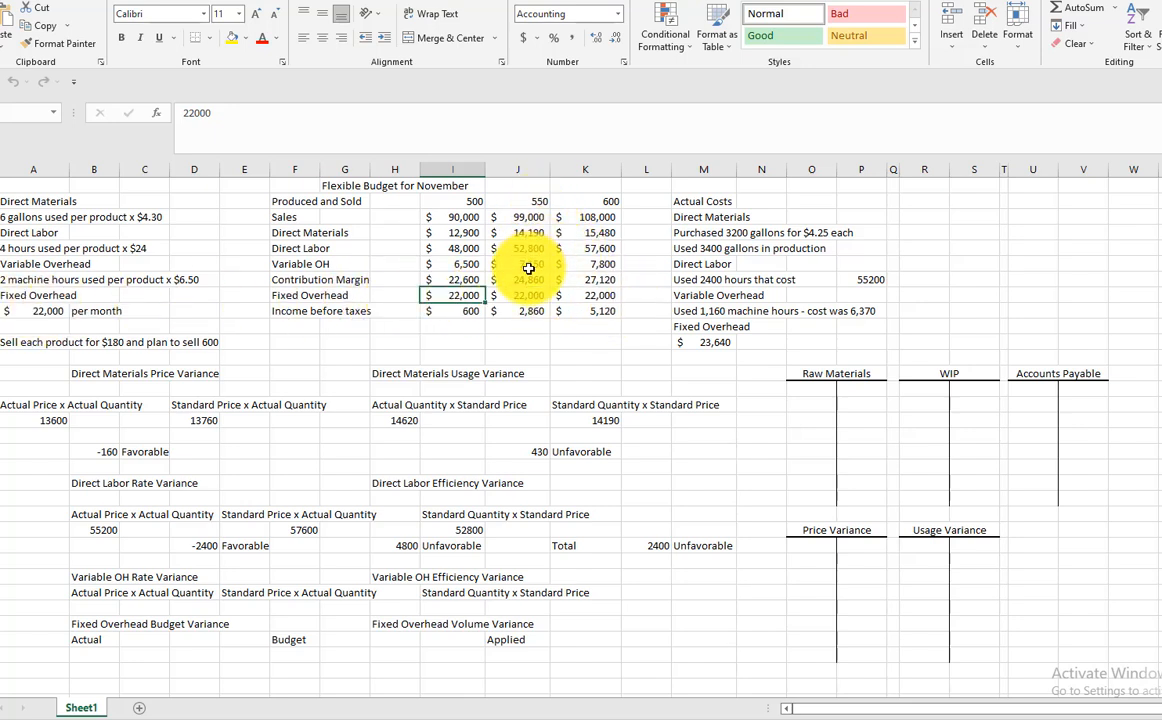
pyautogui.click(538, 218)
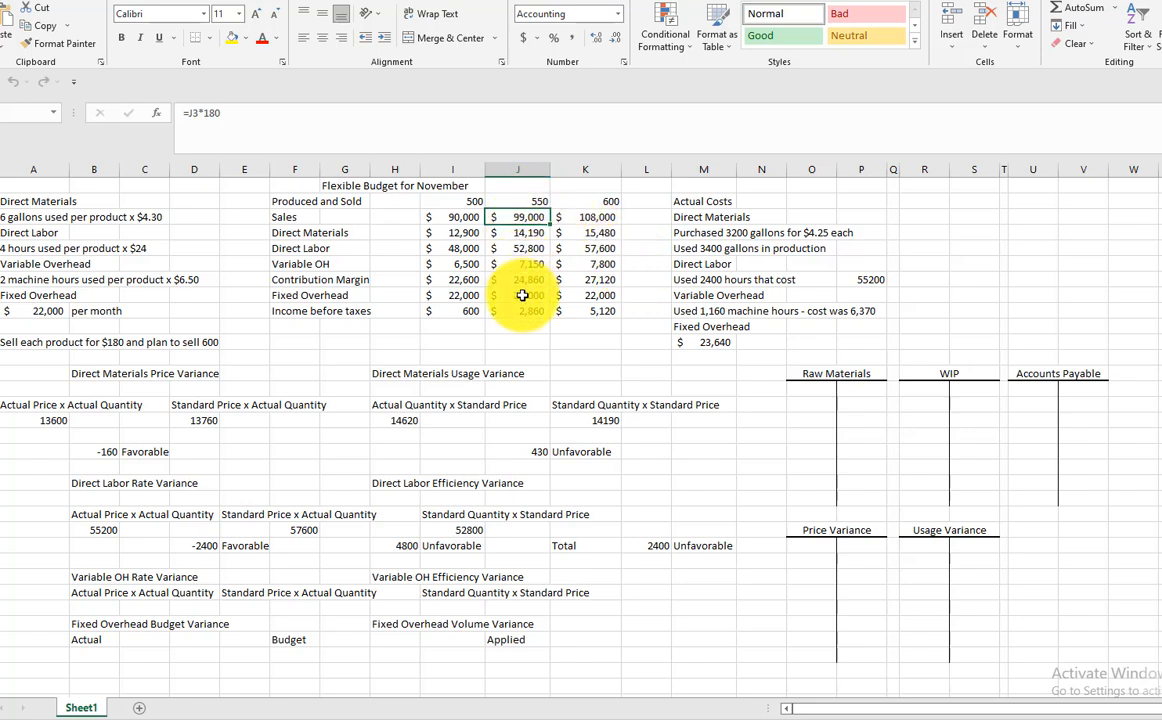
# Calculate the actual direct materials purchase cost in R5, beside the purchase line, as +3200*4.25
pyautogui.click(702, 234)
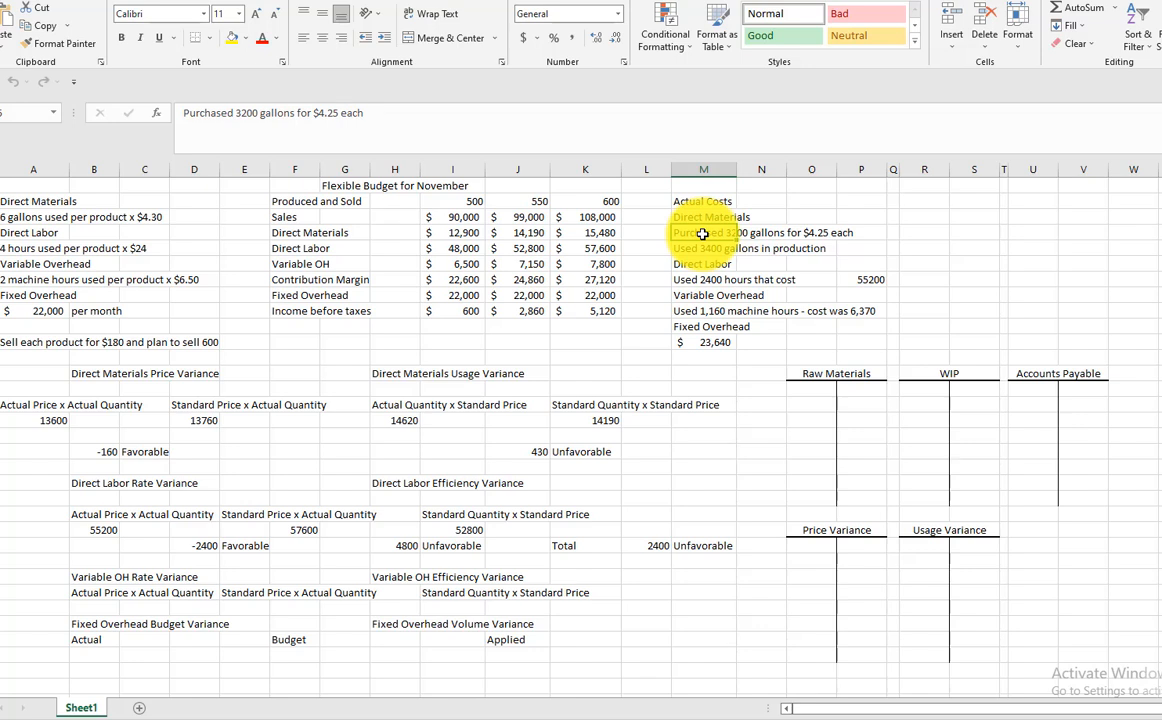
pyautogui.click(924, 232)
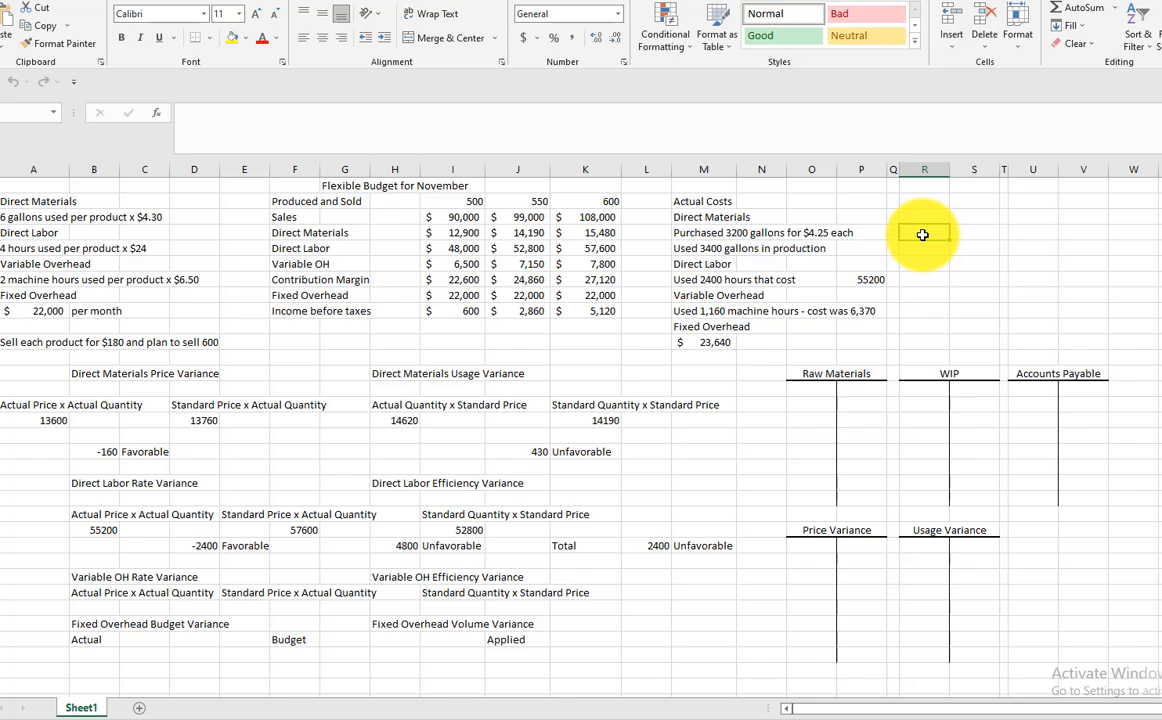
pyautogui.write('+3200*4.25')
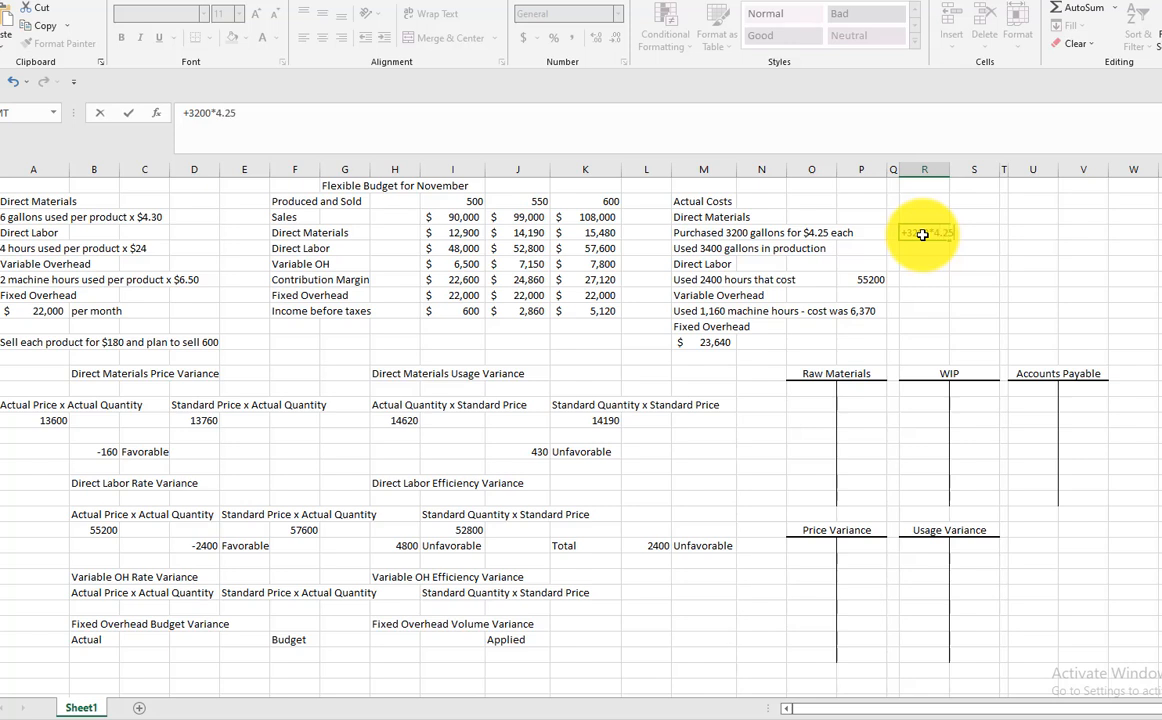
pyautogui.press('Return')
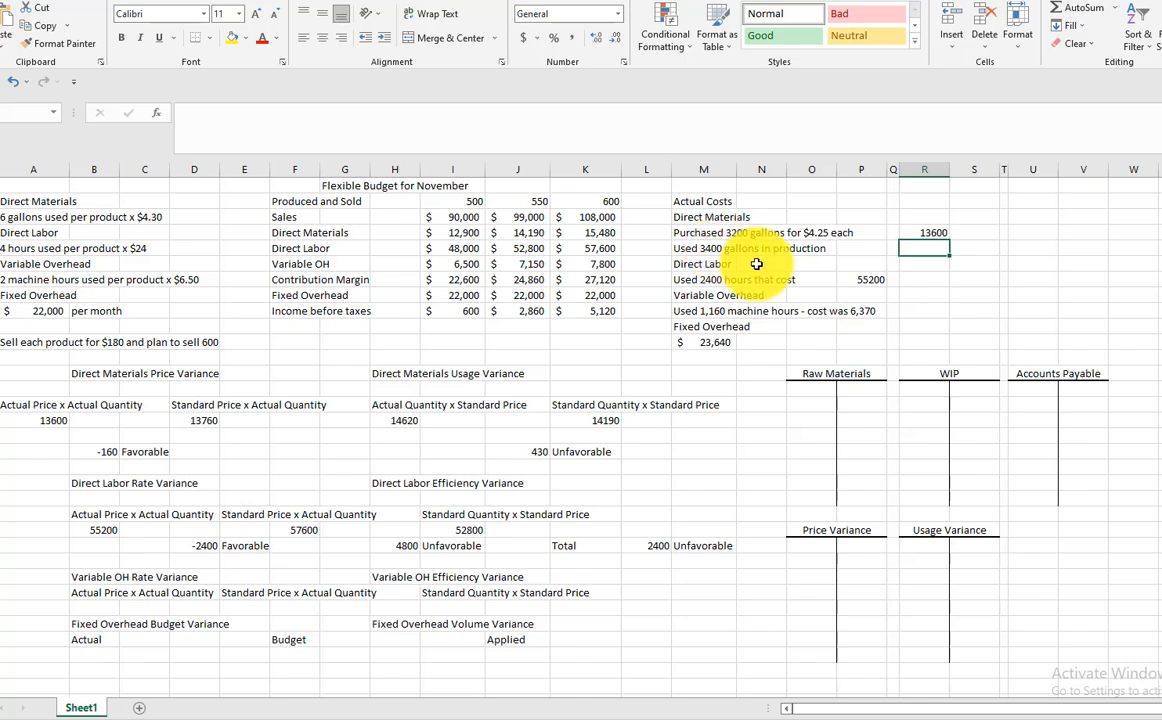
# Review the actual direct labor, variable overhead and fixed overhead cost entries
pyautogui.click(690, 282)
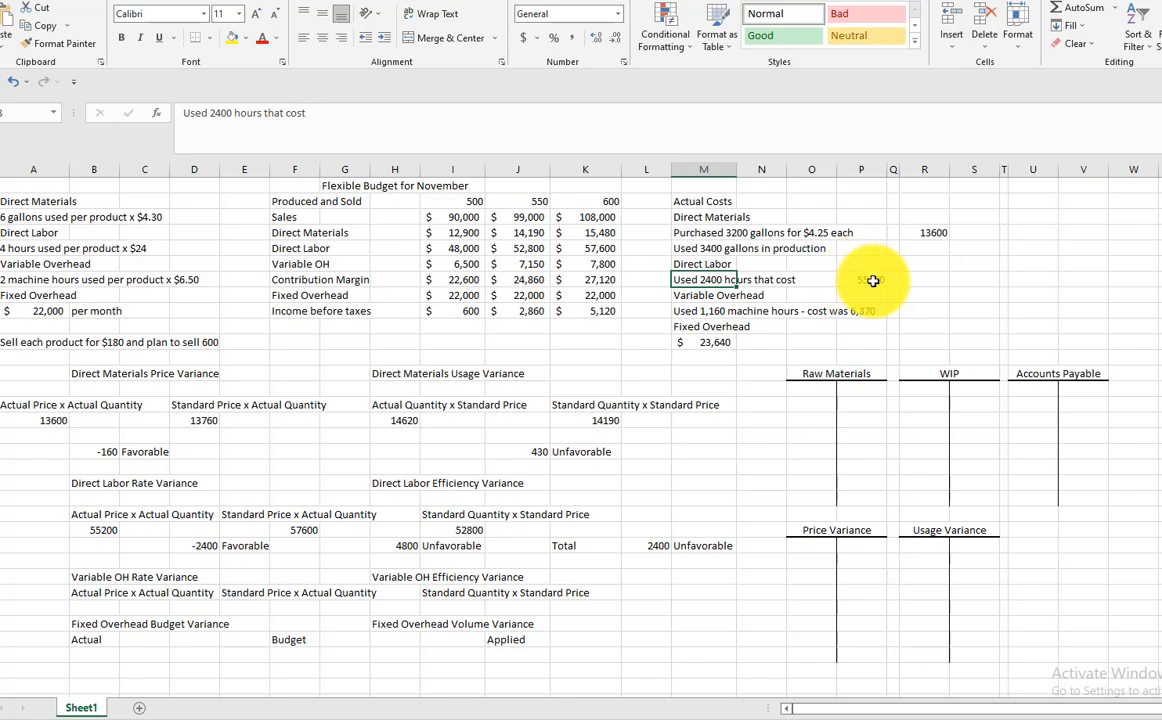
pyautogui.click(872, 281)
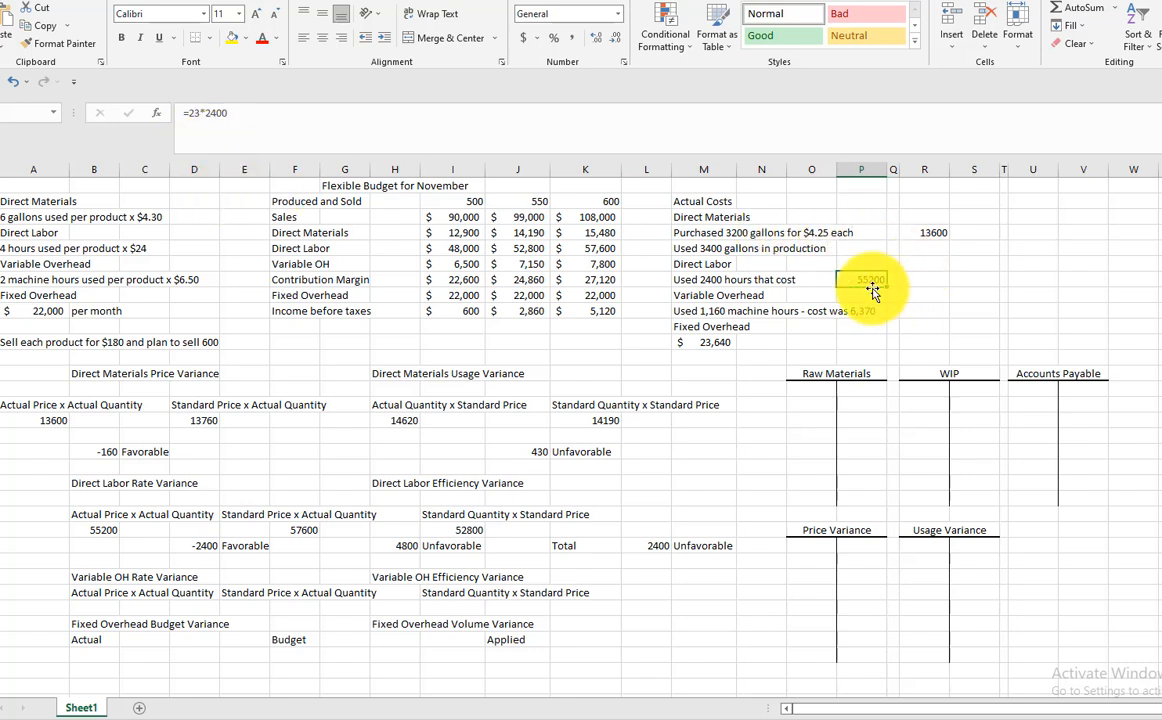
pyautogui.click(705, 311)
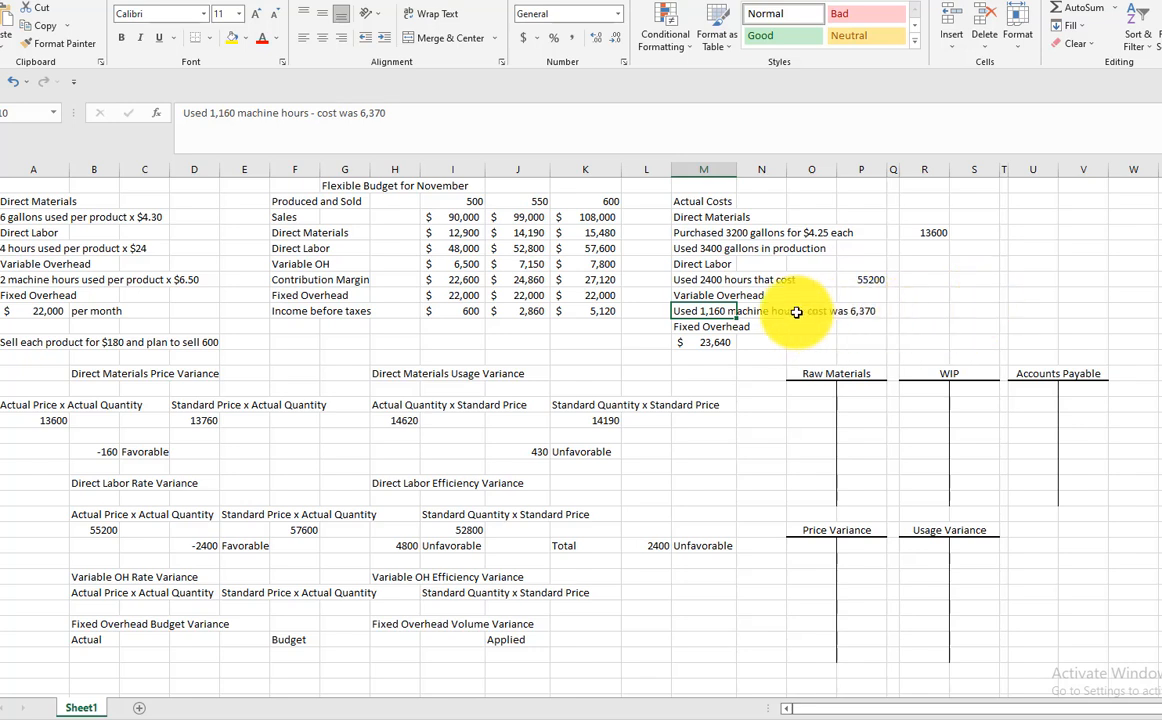
pyautogui.click(713, 342)
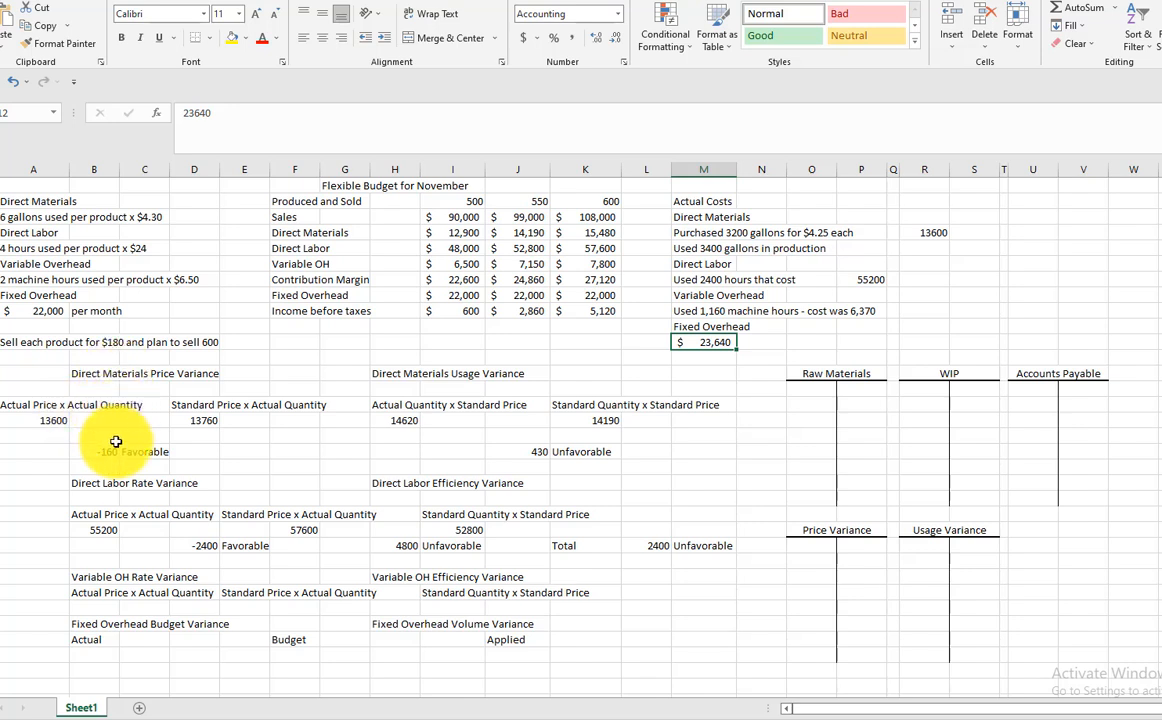
# Examine the direct materials price variance formulas for actual price, standard price and their difference
pyautogui.click(45, 420)
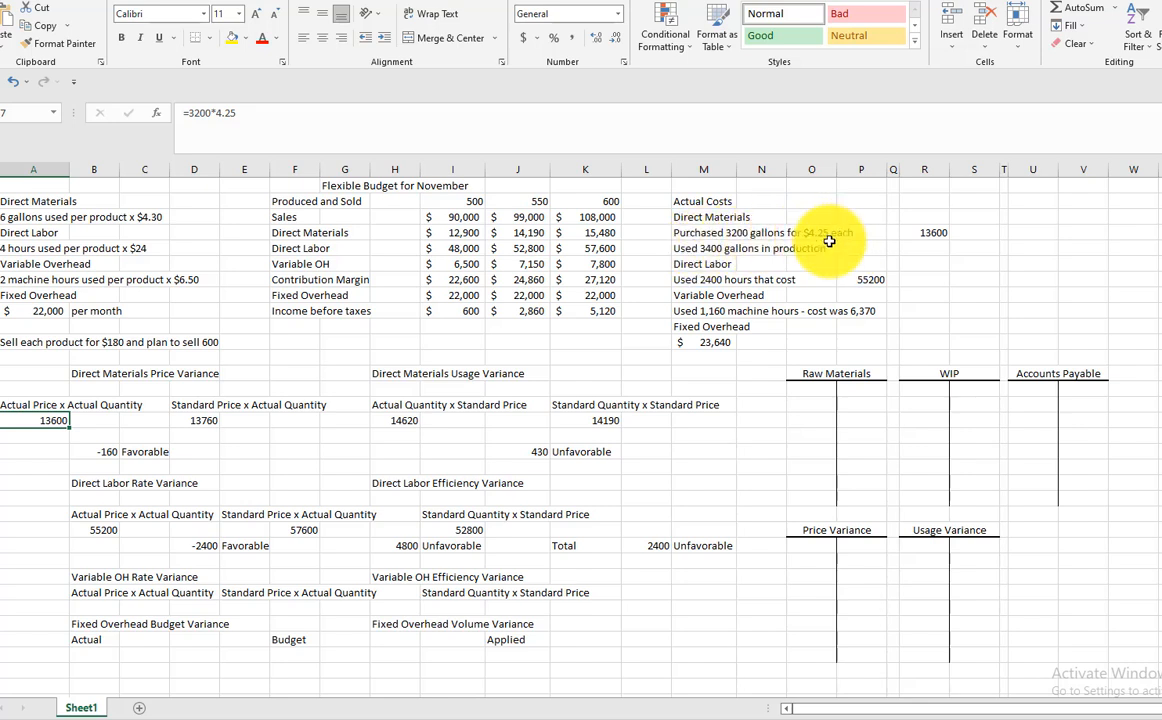
pyautogui.click(206, 420)
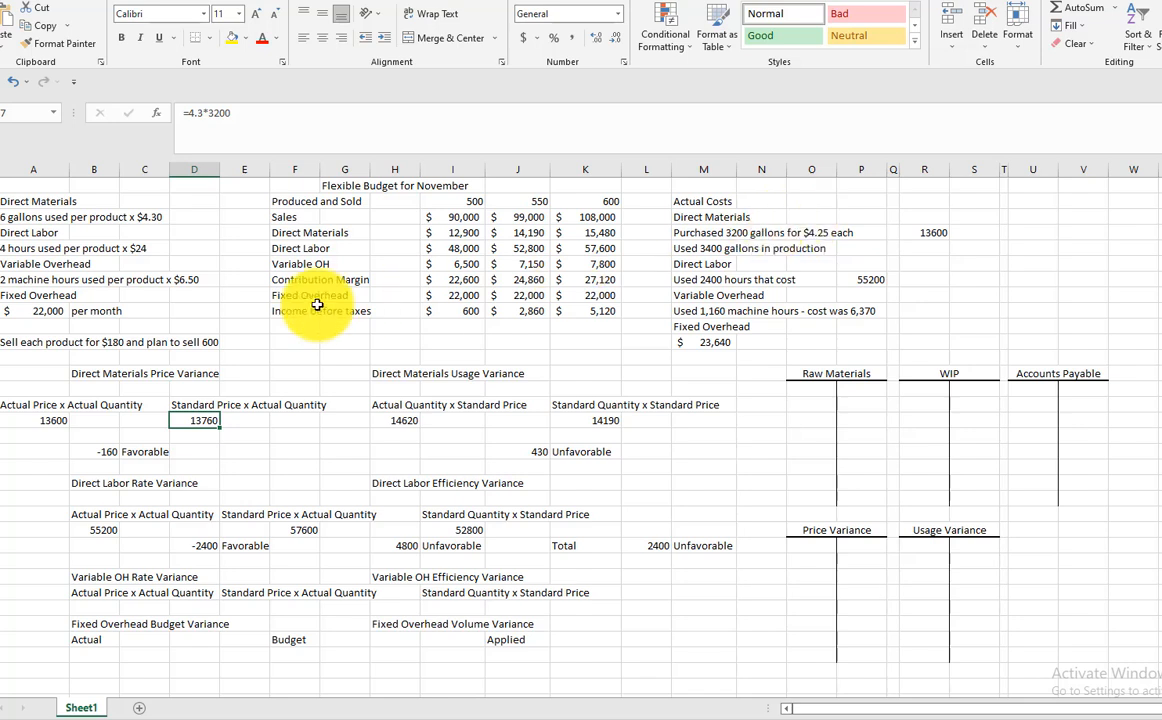
pyautogui.click(99, 451)
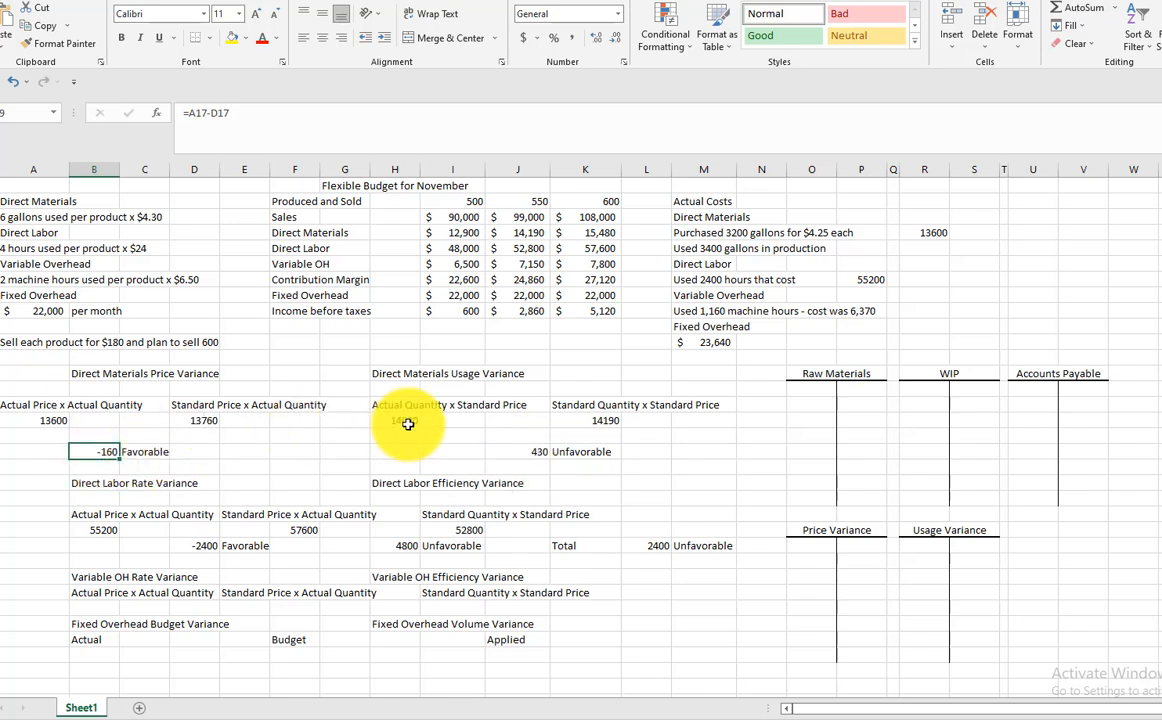
pyautogui.click(101, 485)
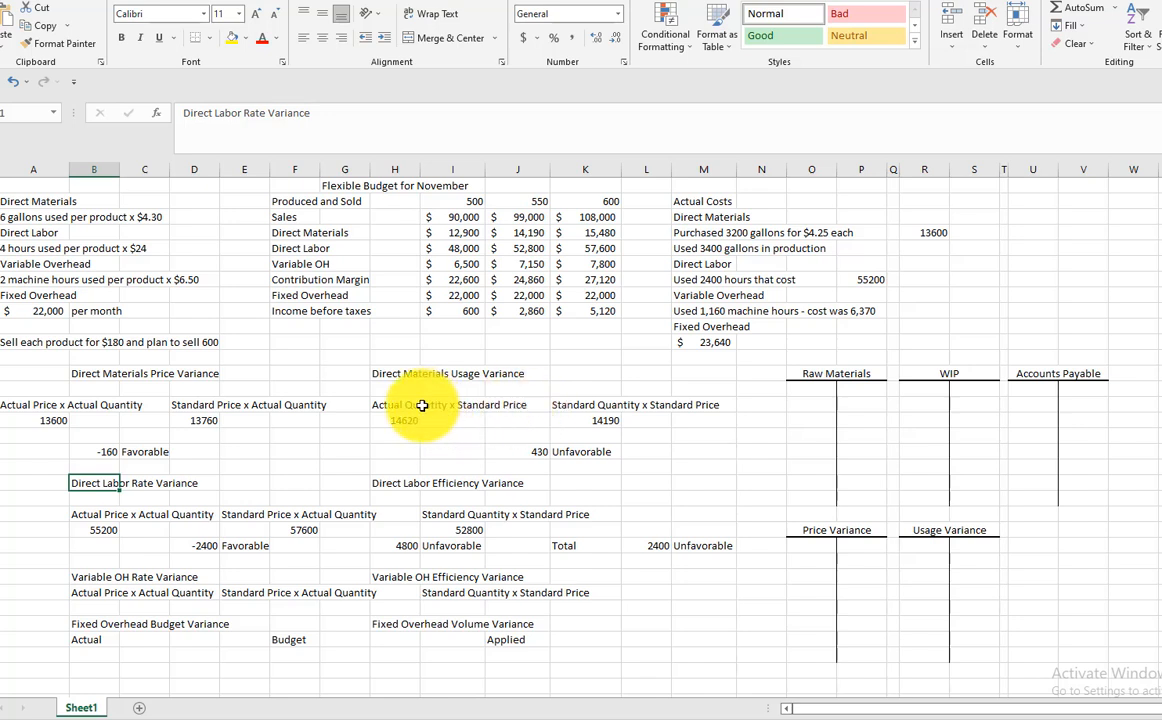
# Examine the direct materials usage variance formulas for actual quantity, standard quantity and their difference
pyautogui.click(607, 422)
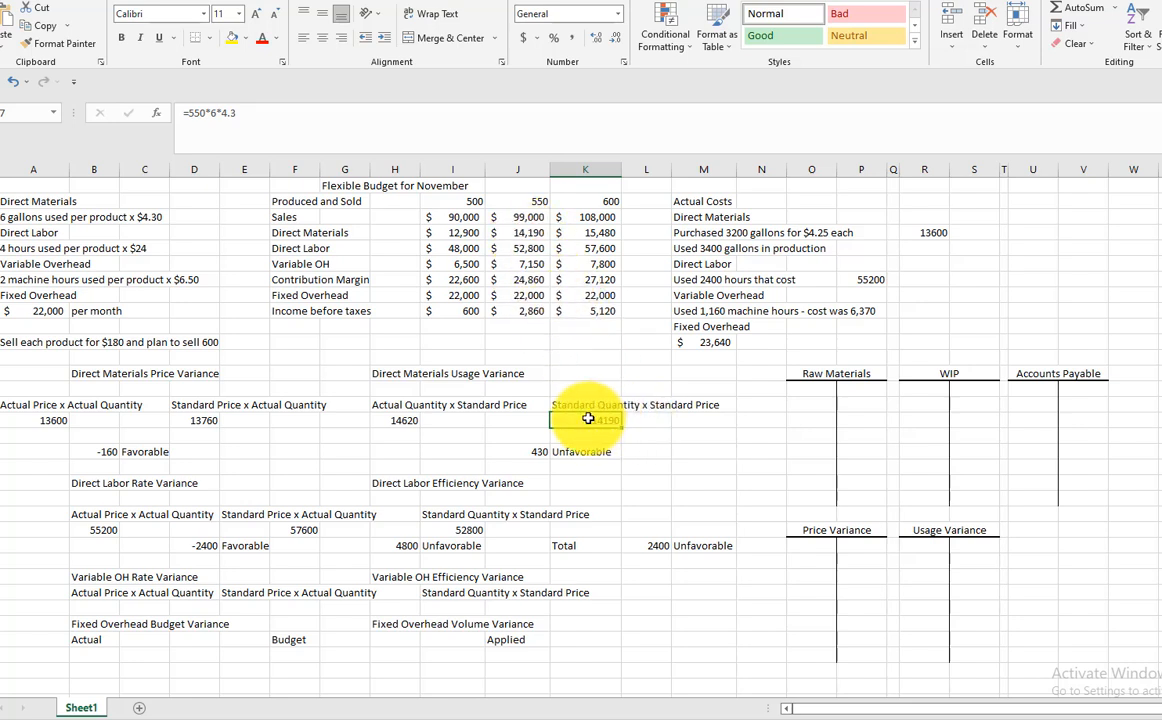
pyautogui.click(389, 422)
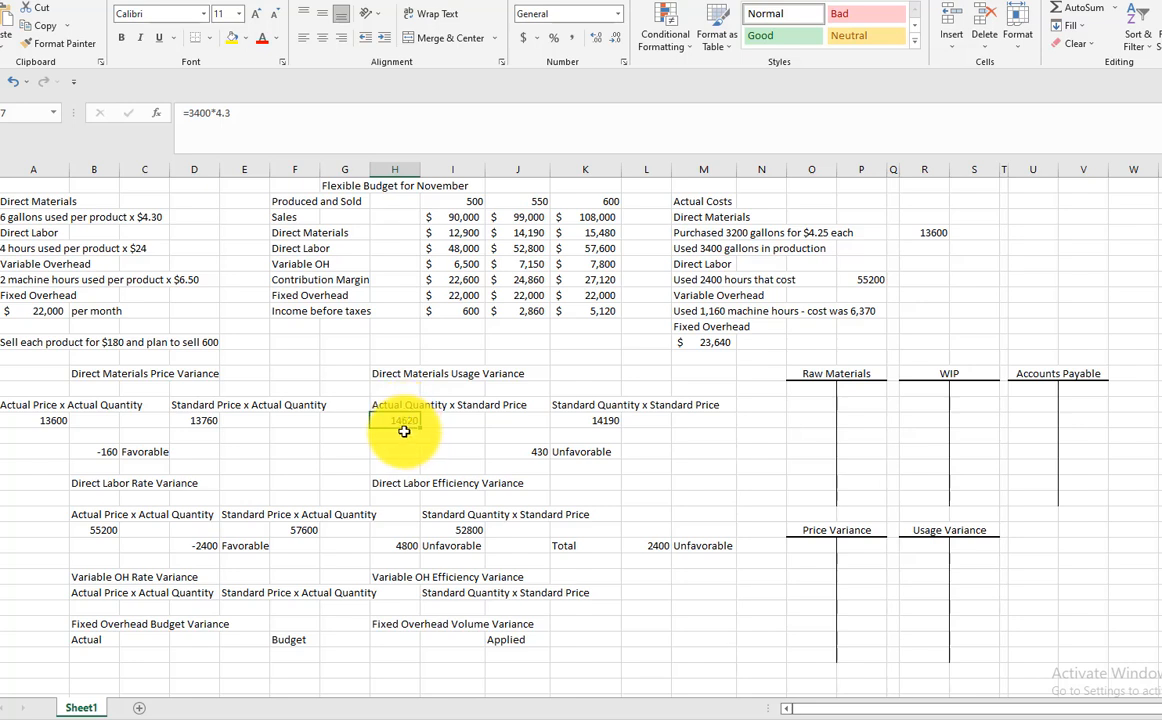
pyautogui.click(604, 421)
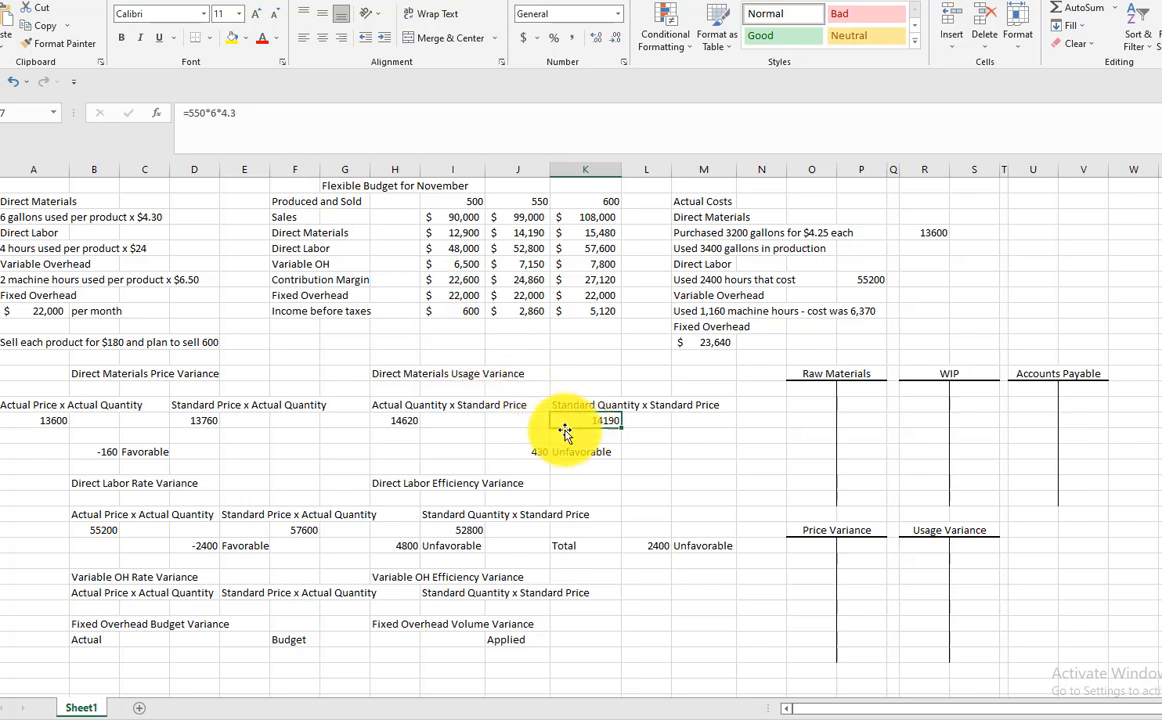
pyautogui.click(397, 421)
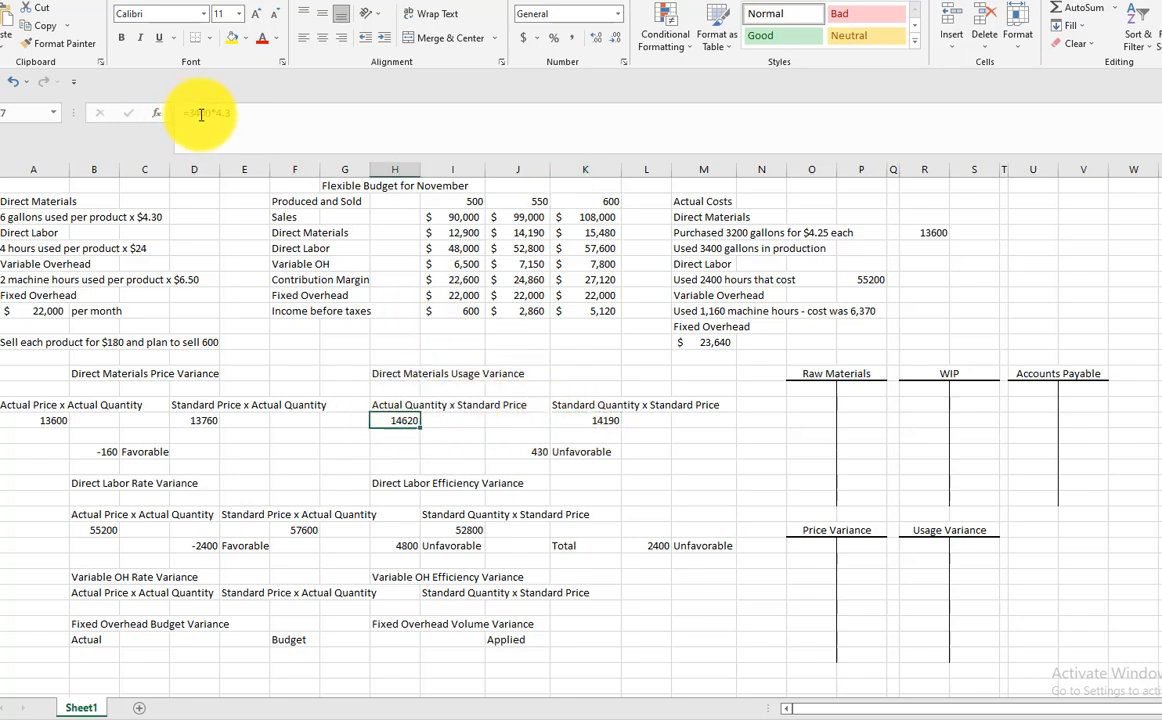
pyautogui.click(537, 454)
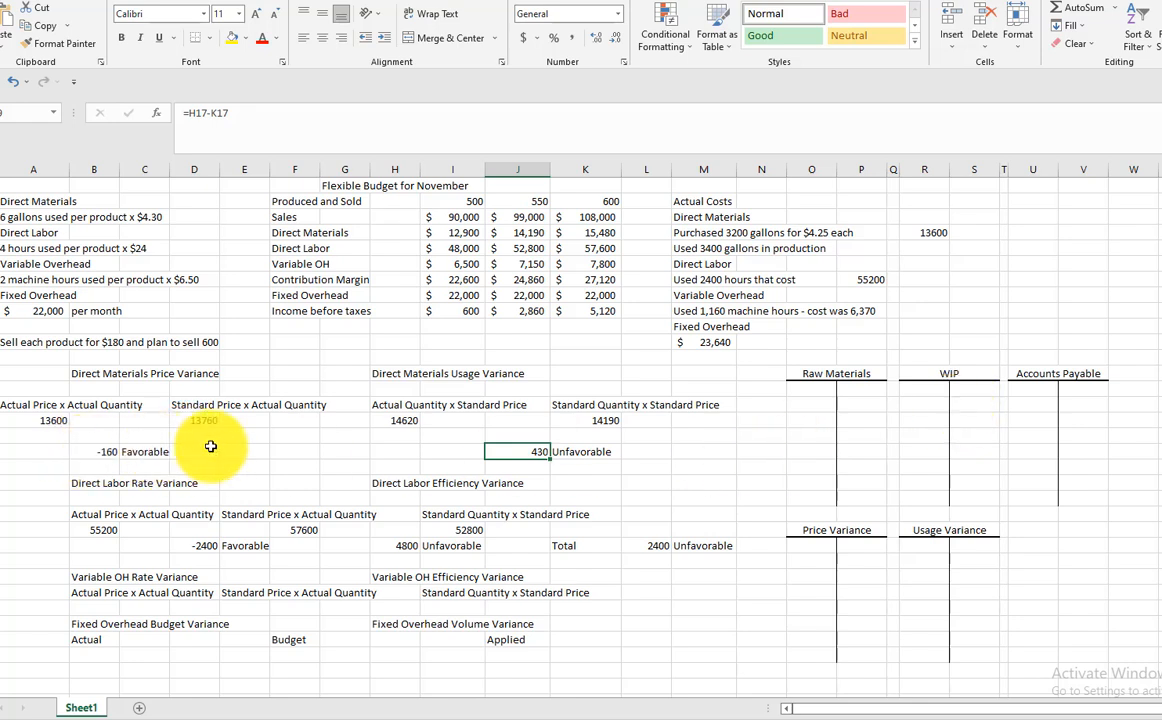
# Record a 13600 credit in the first row of the Accounts Payable T-account
pyautogui.click(1080, 389)
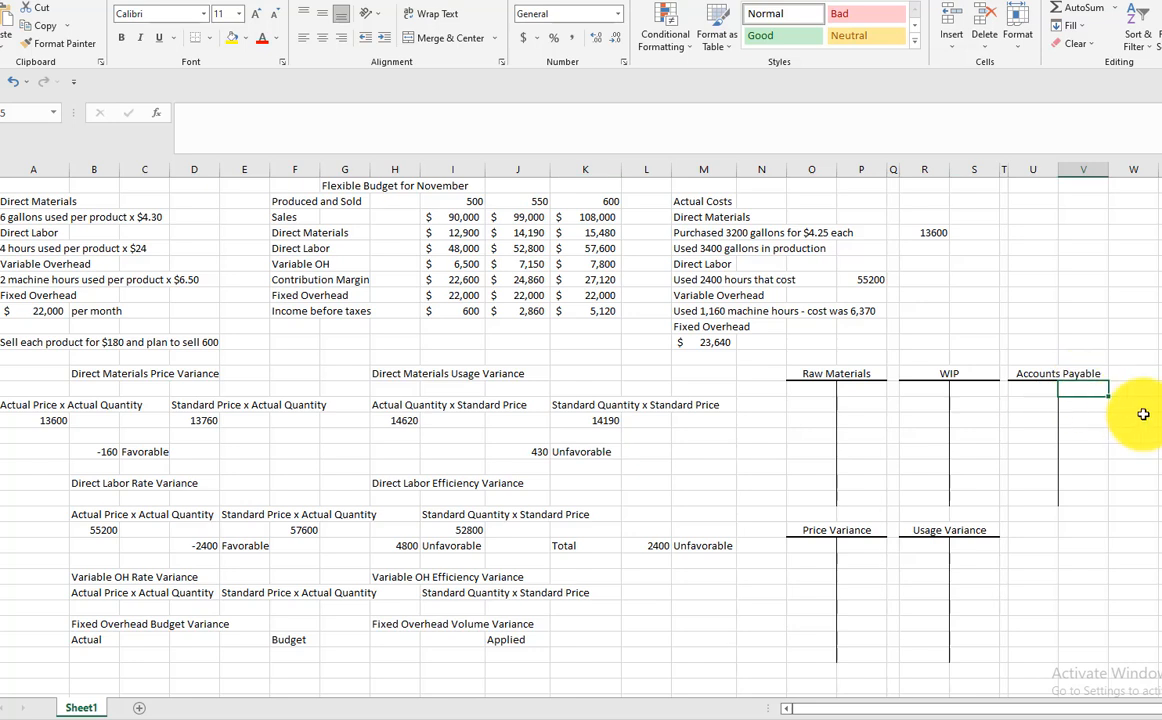
pyautogui.write('13600')
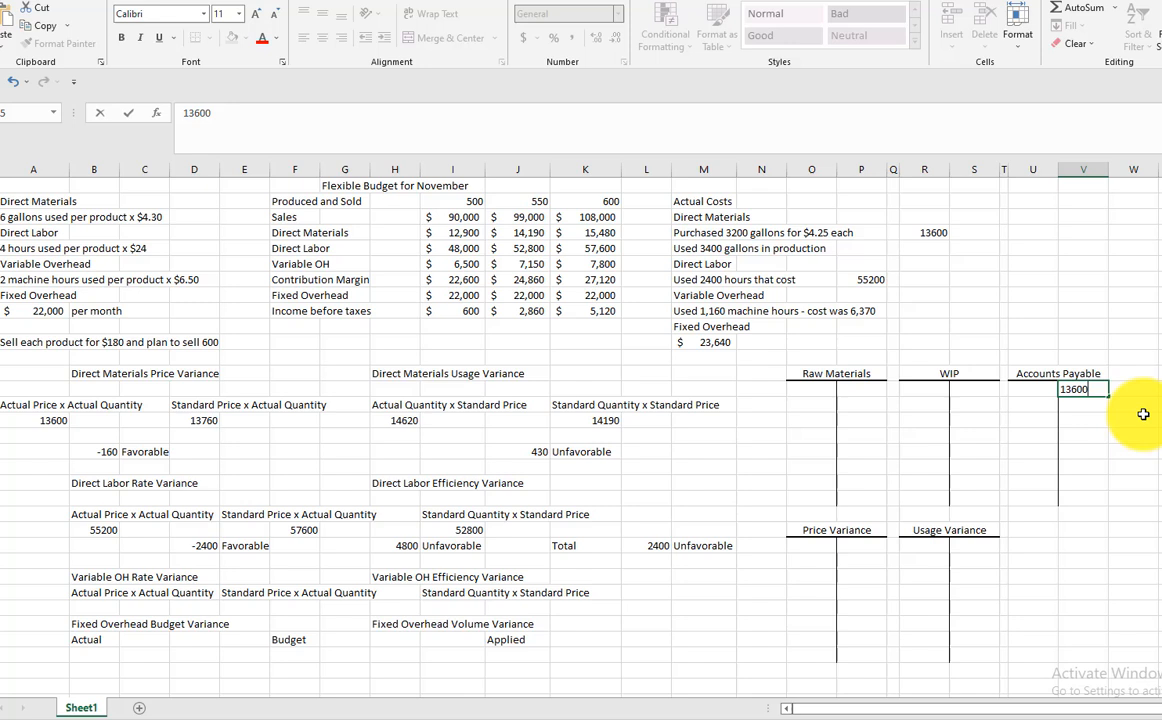
pyautogui.press('Return')
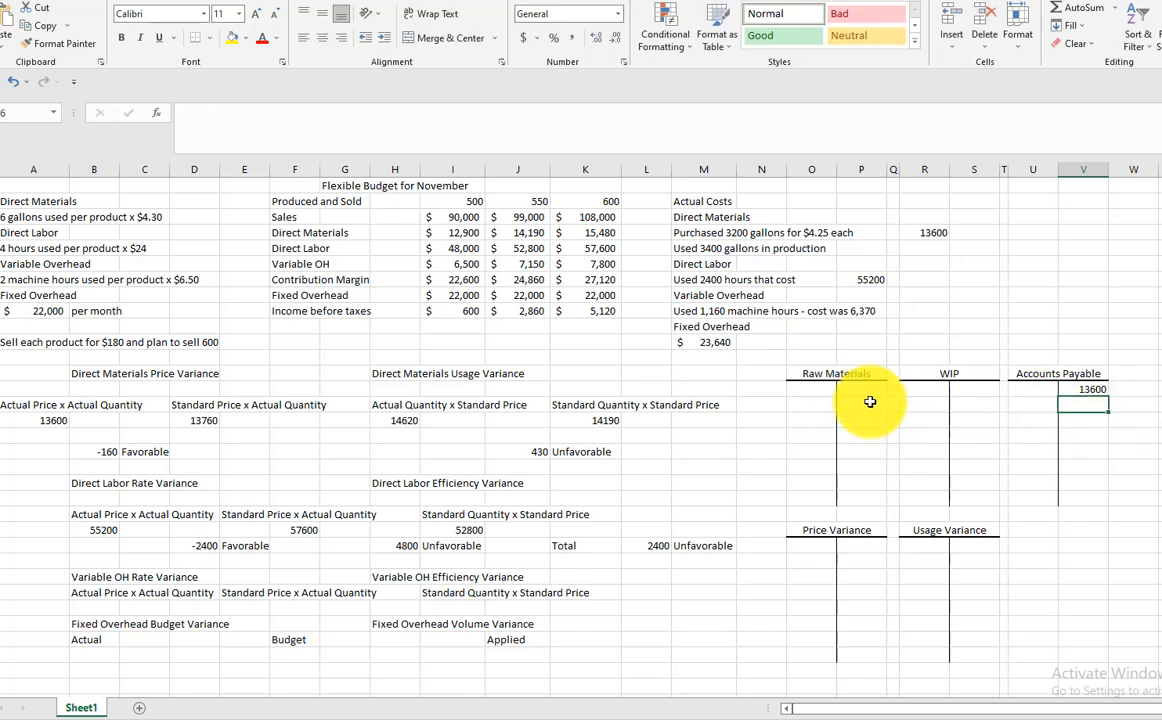
# Record a 13760 debit in the Raw Materials T-account and a 160 credit in the Price Variance T-account
pyautogui.click(811, 391)
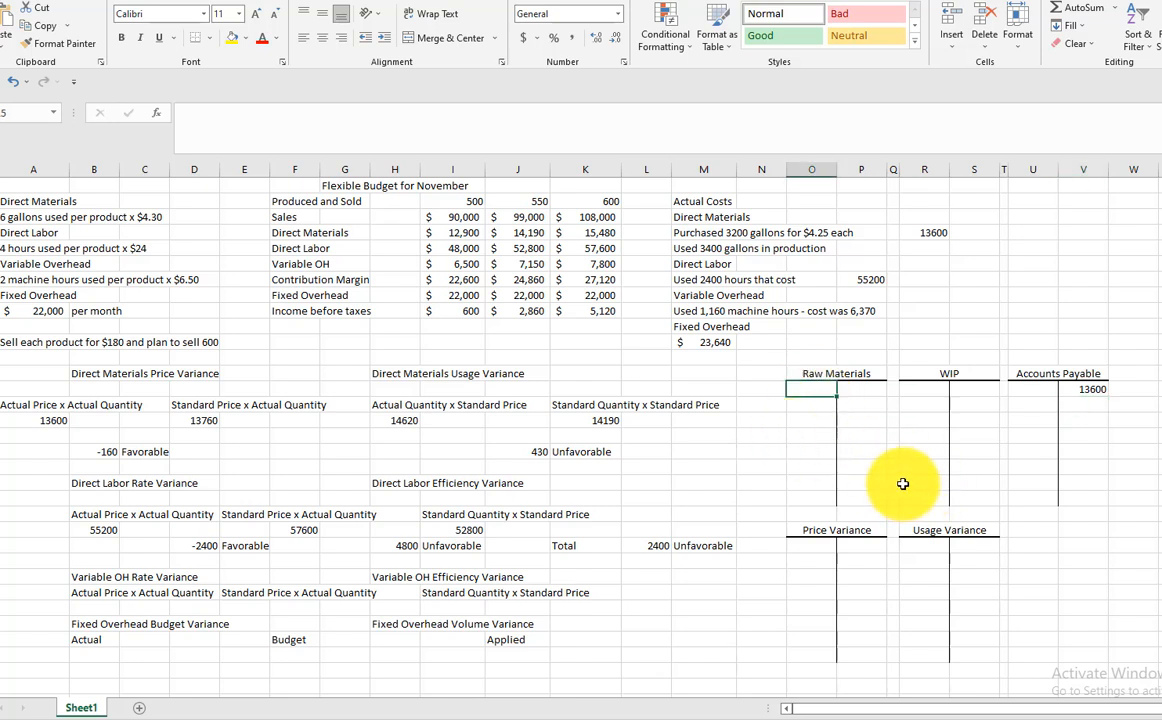
pyautogui.write('13')
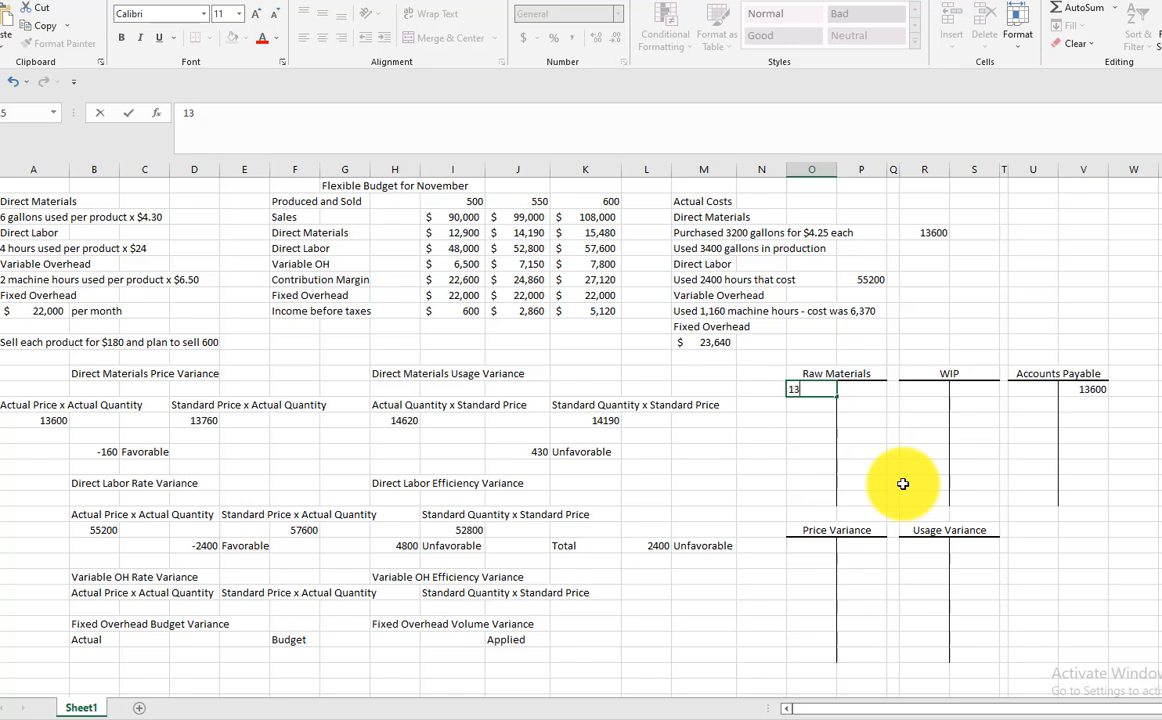
pyautogui.write('760')
pyautogui.press('Return')
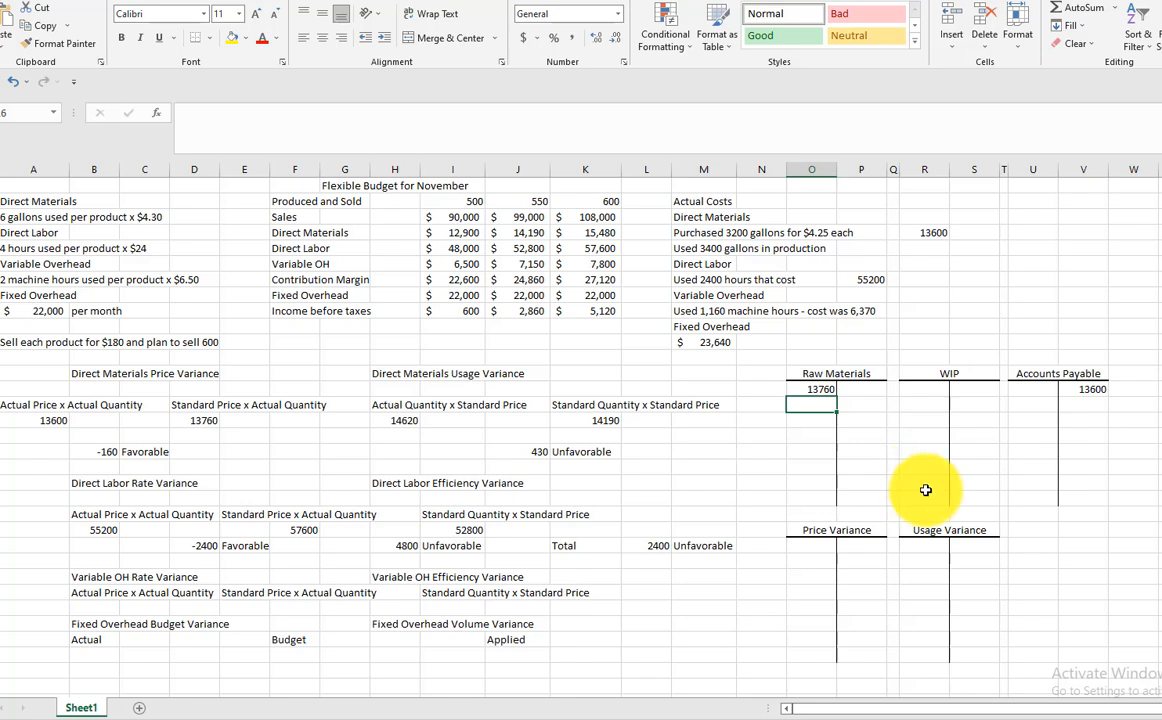
pyautogui.click(856, 545)
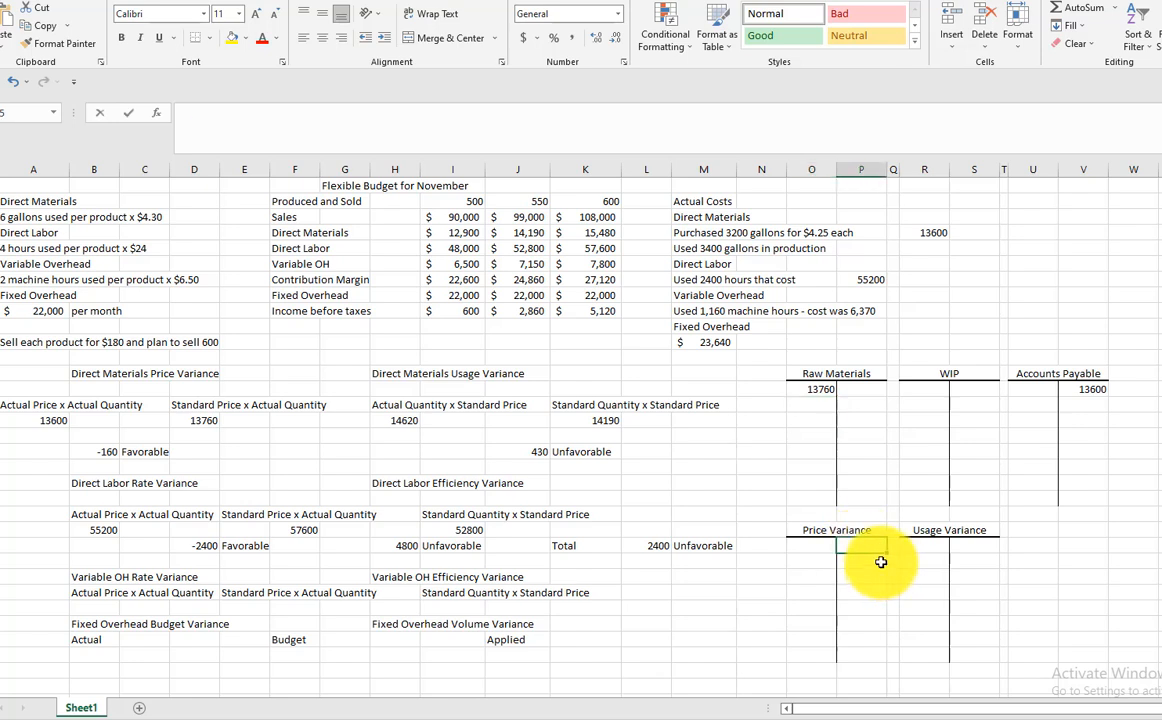
pyautogui.write('160')
pyautogui.press('Return')
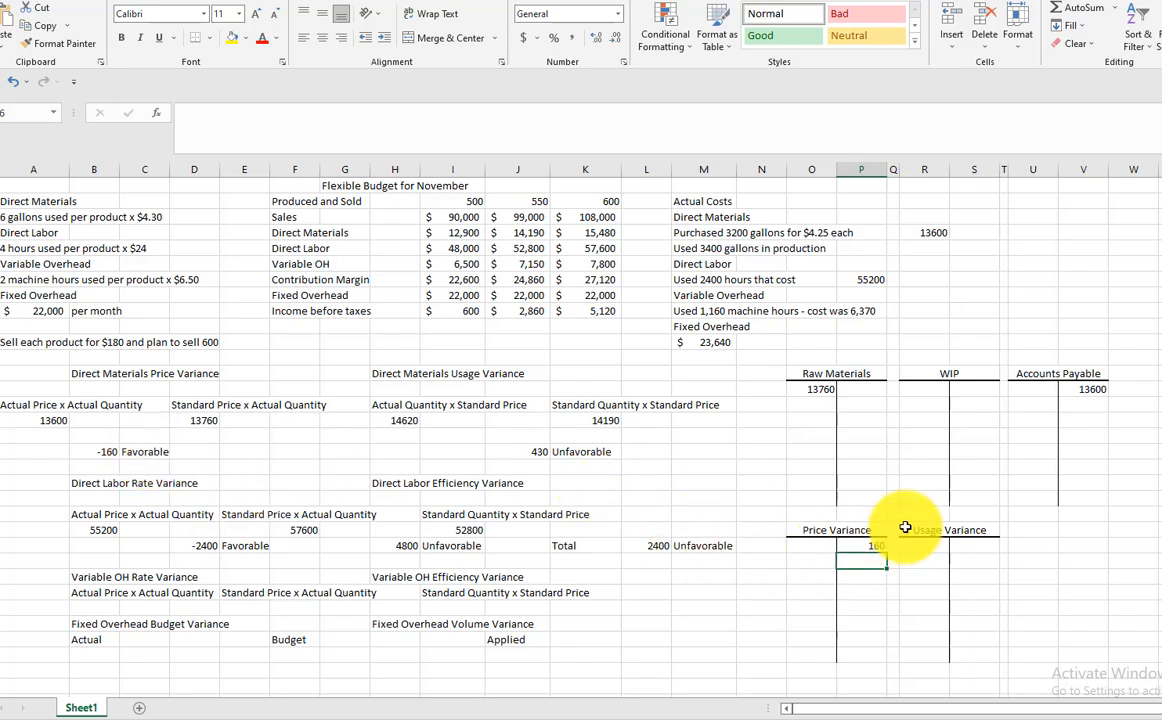
# Record a 14190 credit in the Raw Materials T-account and a 14190 debit in the WIP T-account
pyautogui.click(871, 392)
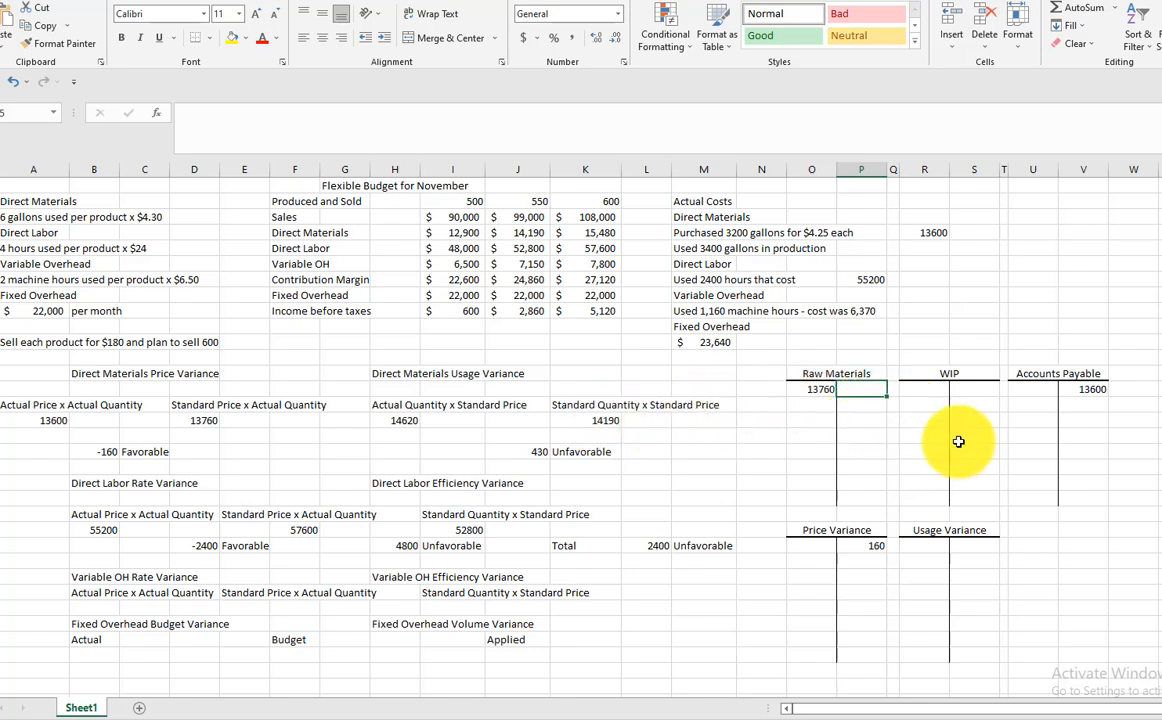
pyautogui.write('14190')
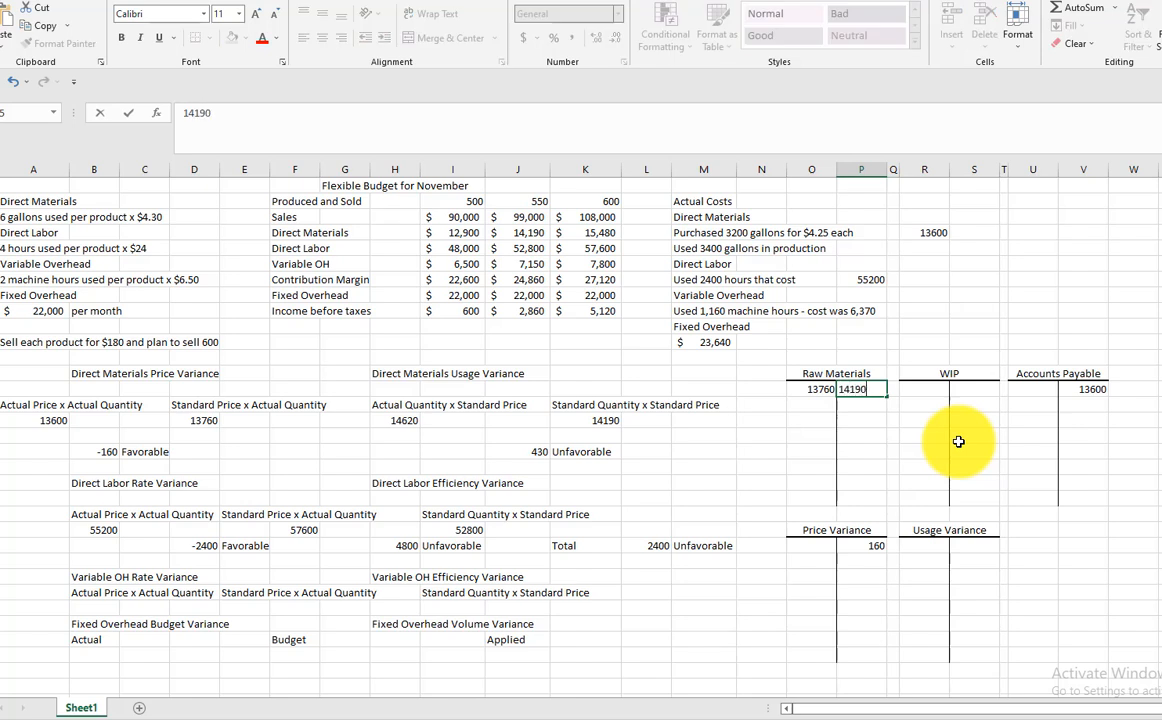
pyautogui.click(935, 391)
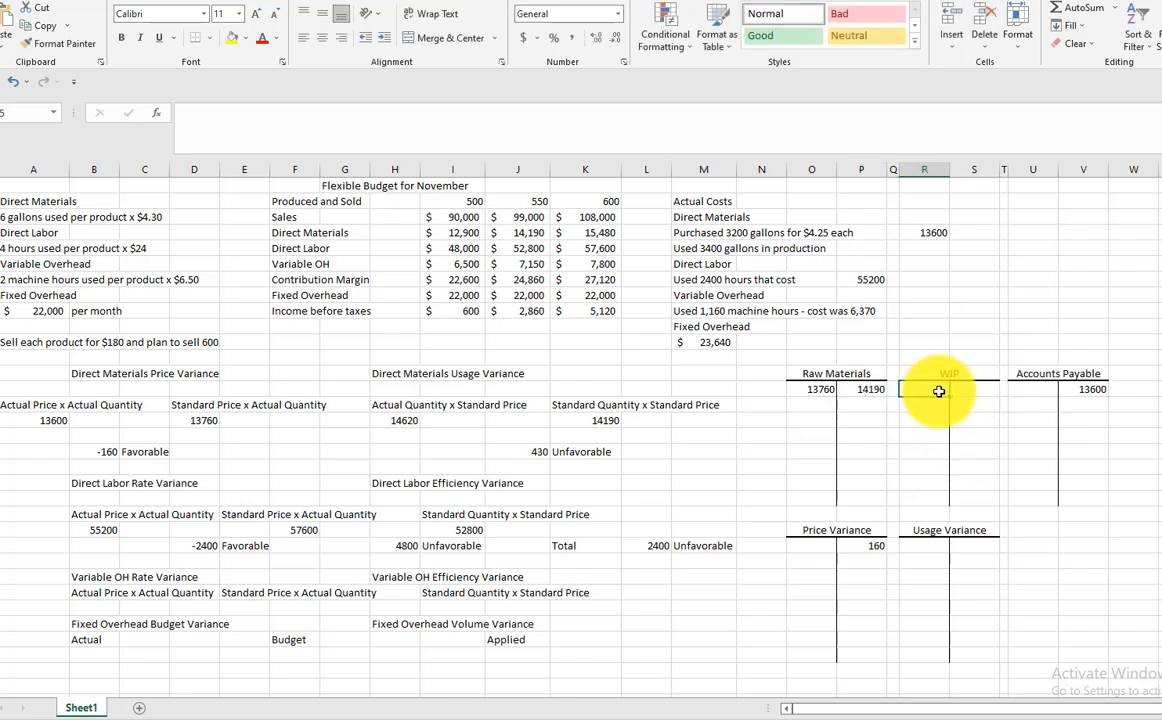
pyautogui.write('1419')
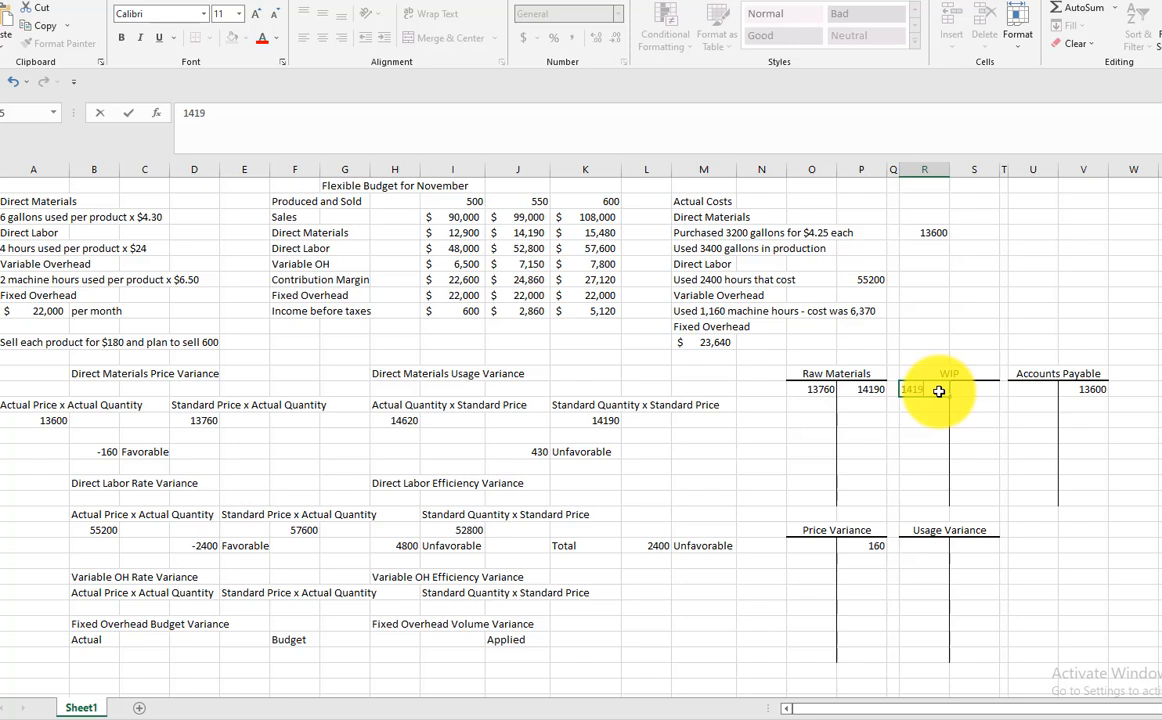
pyautogui.write('0')
pyautogui.press('Return')
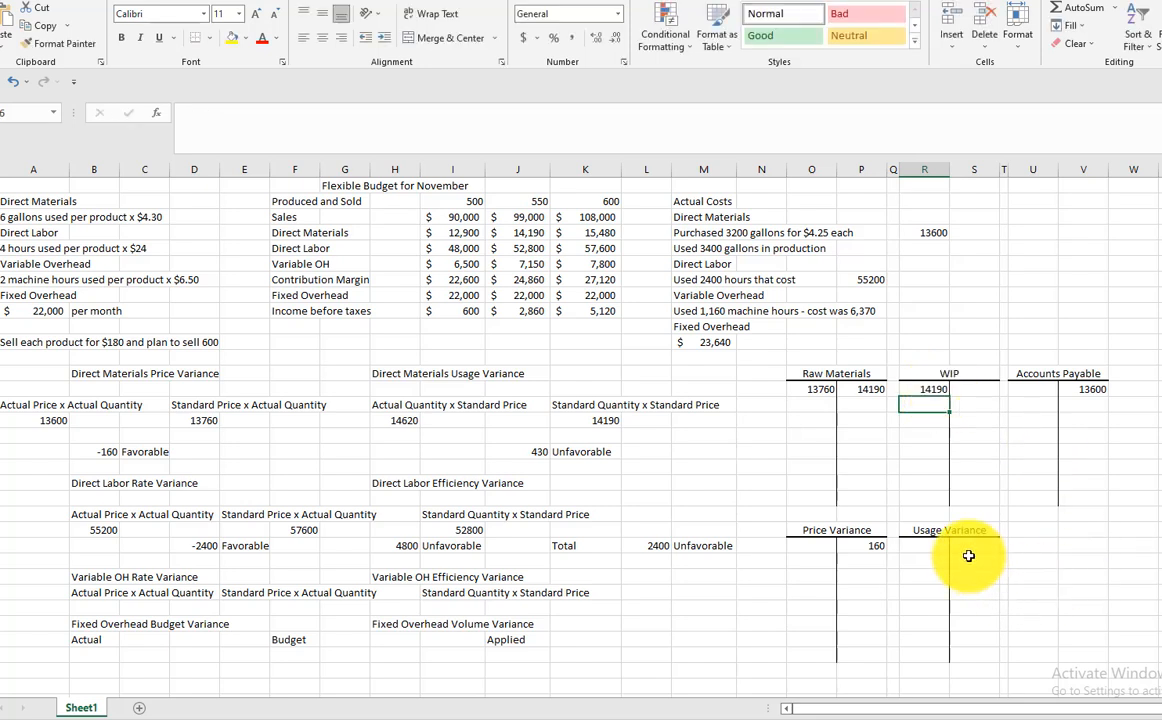
# Record a 430 debit in the first row of the Usage Variance T-account
pyautogui.click(925, 546)
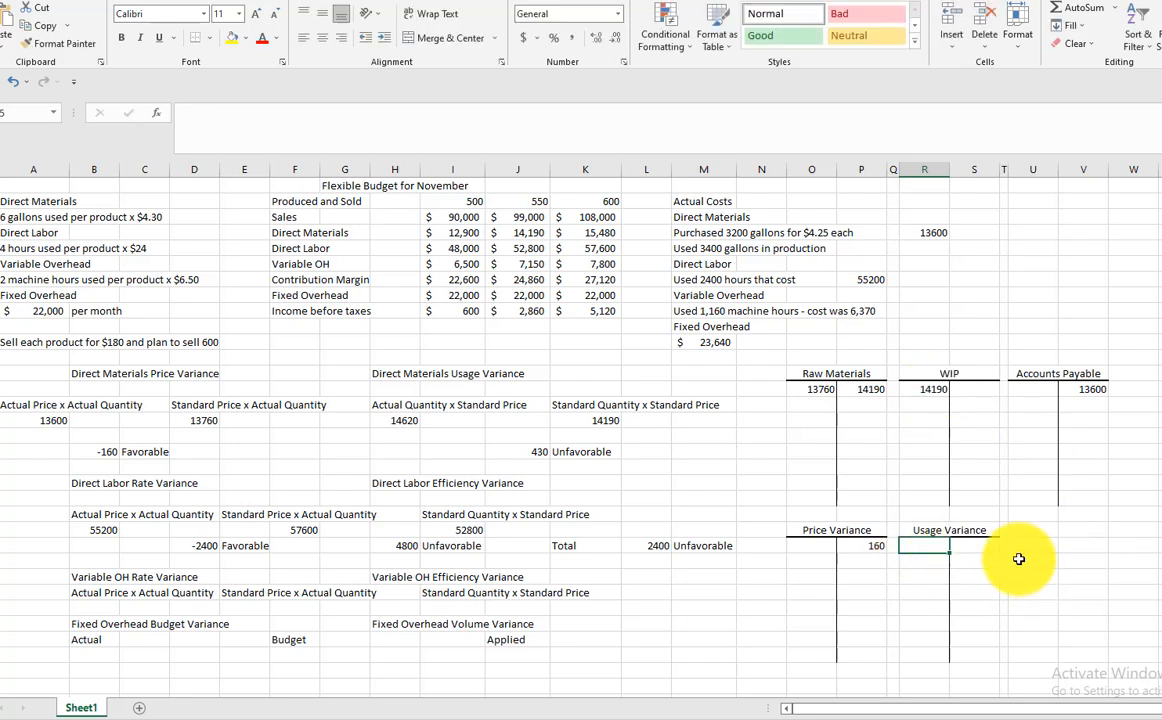
pyautogui.write('430')
pyautogui.press('Return')
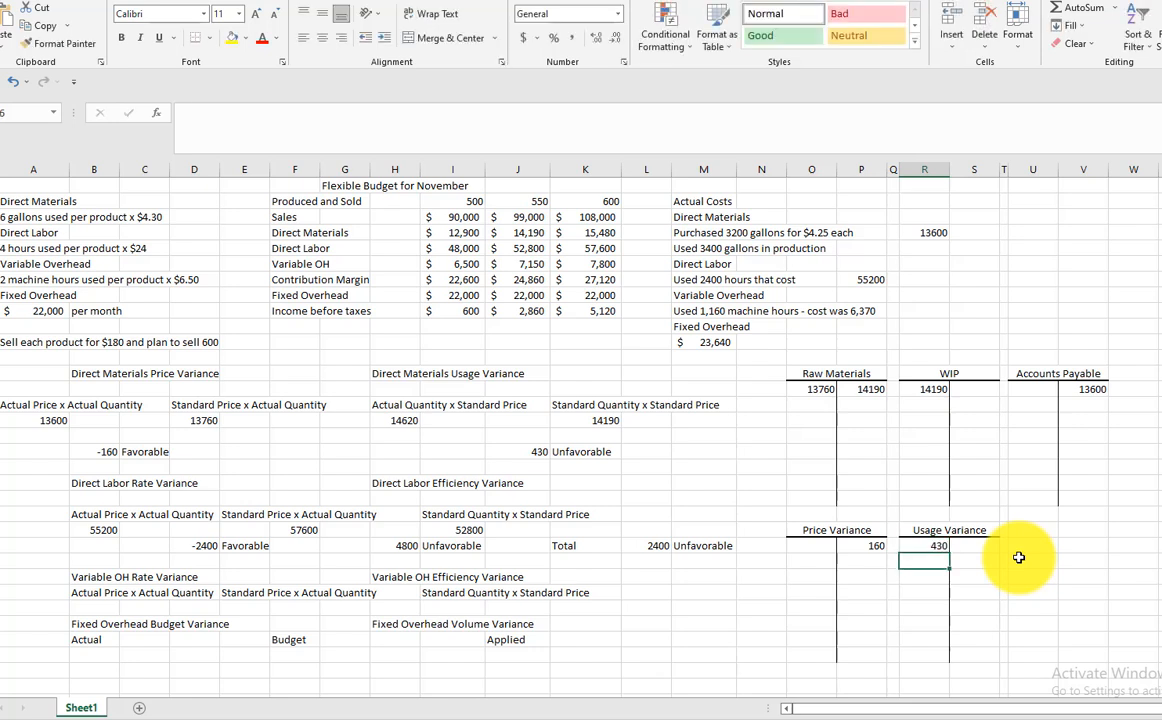
# Change the credit in the Raw Materials T-account to 14620
pyautogui.click(866, 391)
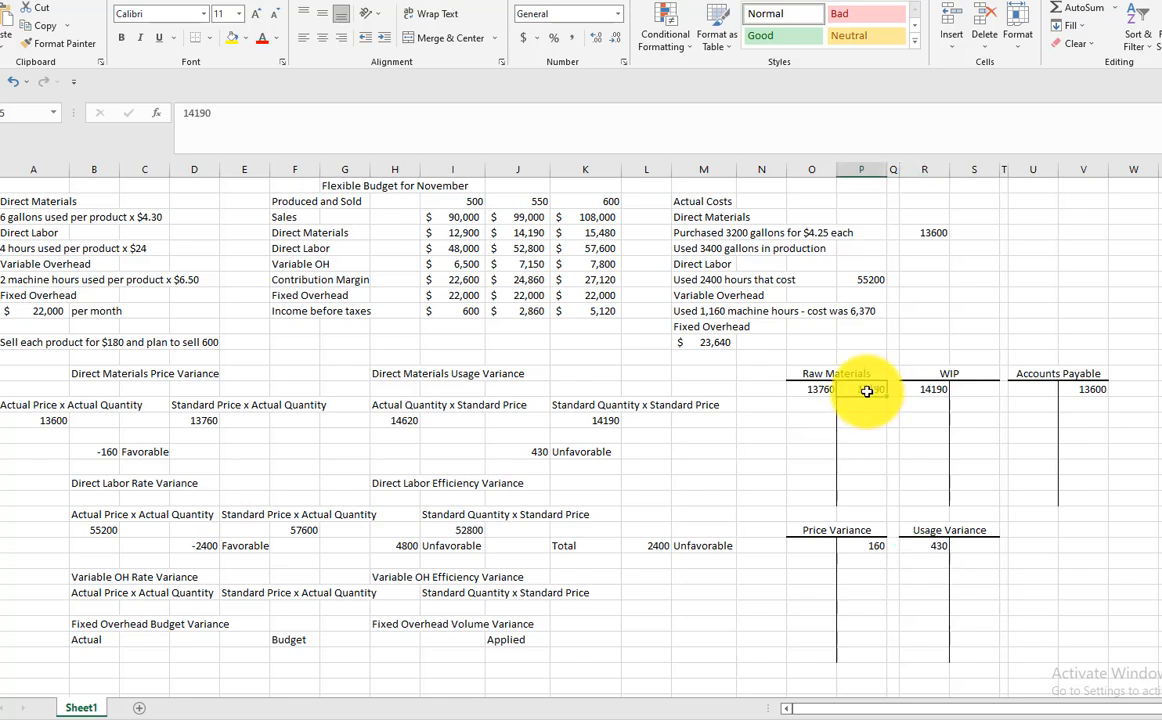
pyautogui.write('1')
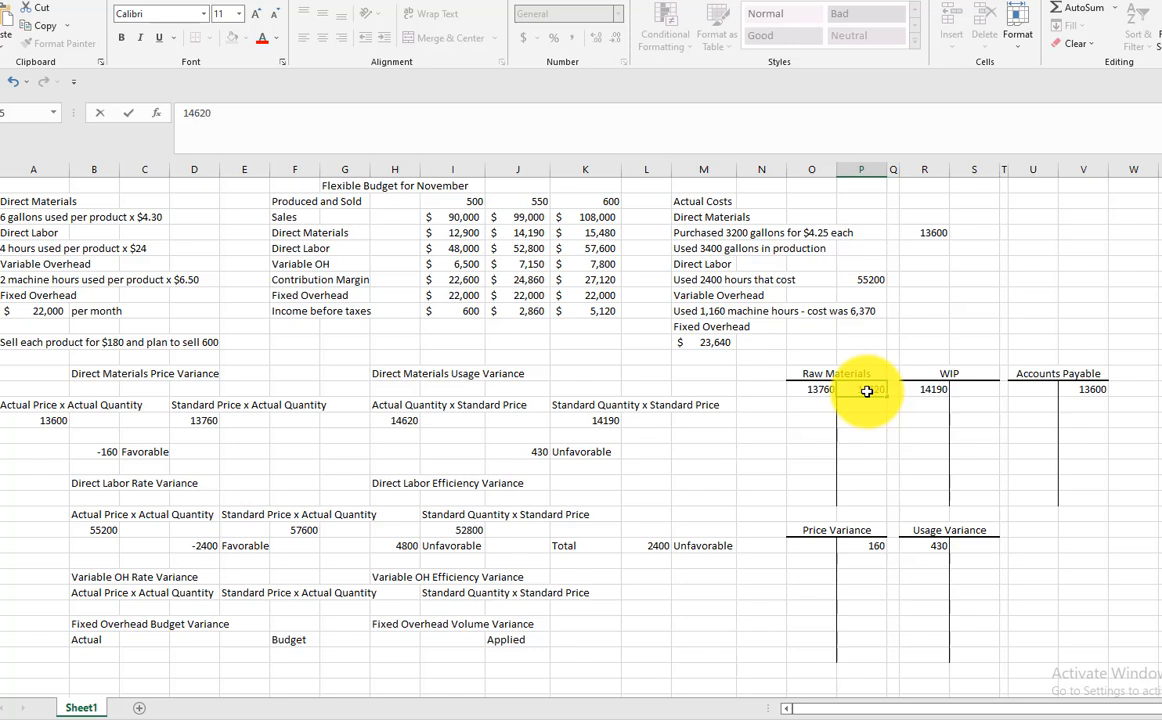
pyautogui.press('Return')
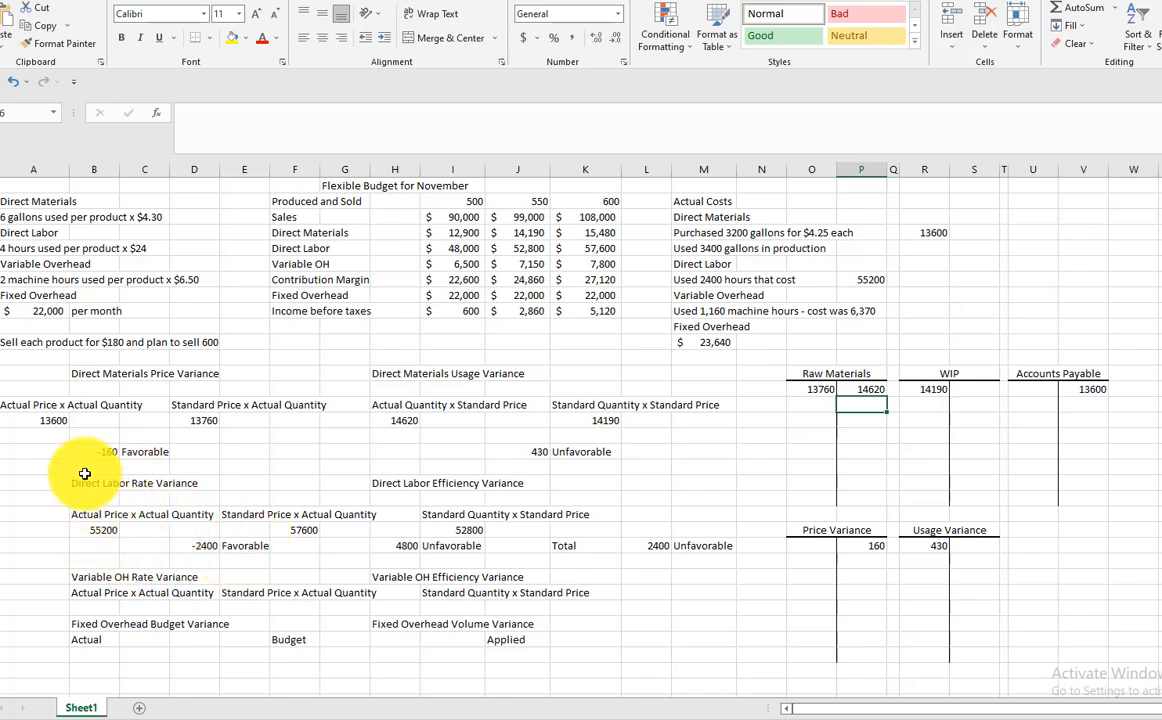
# Examine the direct labor rate variance formulas for actual price, standard price and their difference
pyautogui.click(98, 531)
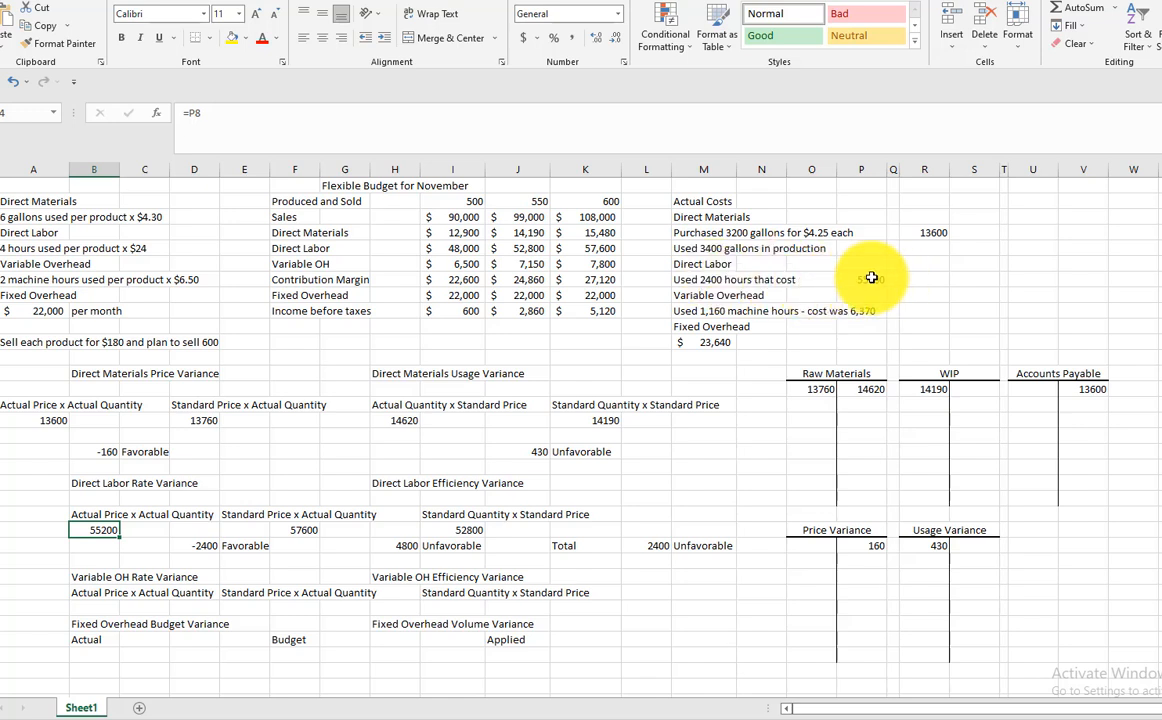
pyautogui.click(300, 529)
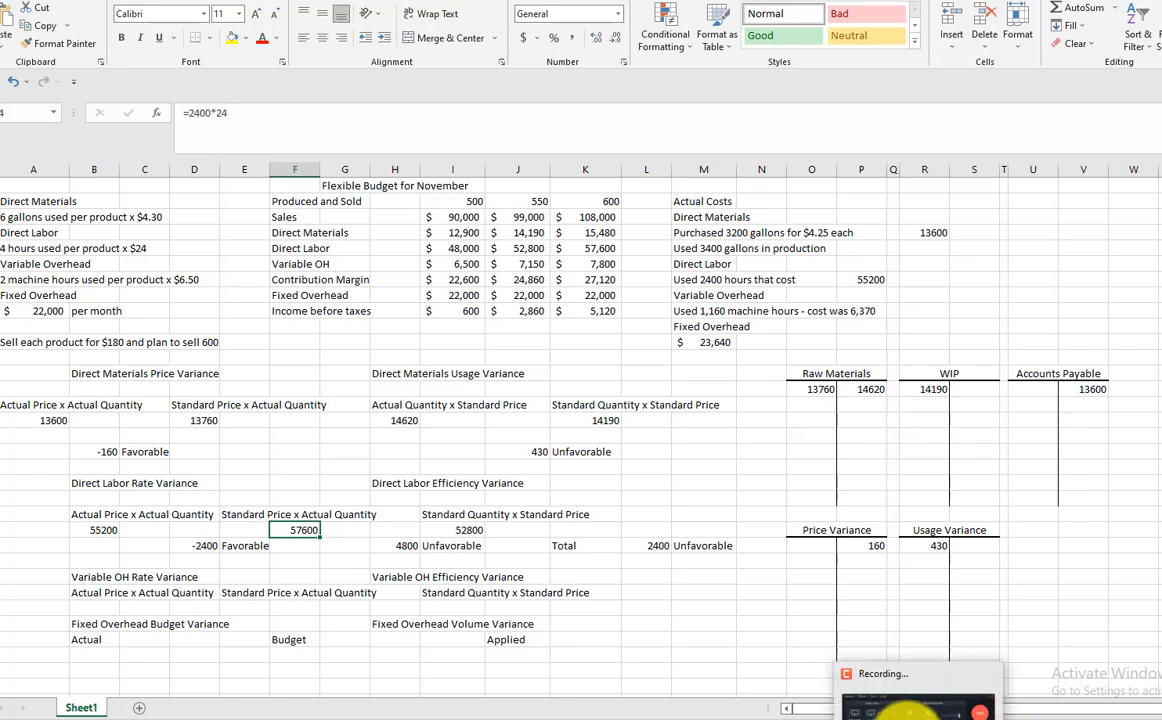
pyautogui.click(915, 716)
pyautogui.click(1086, 657)
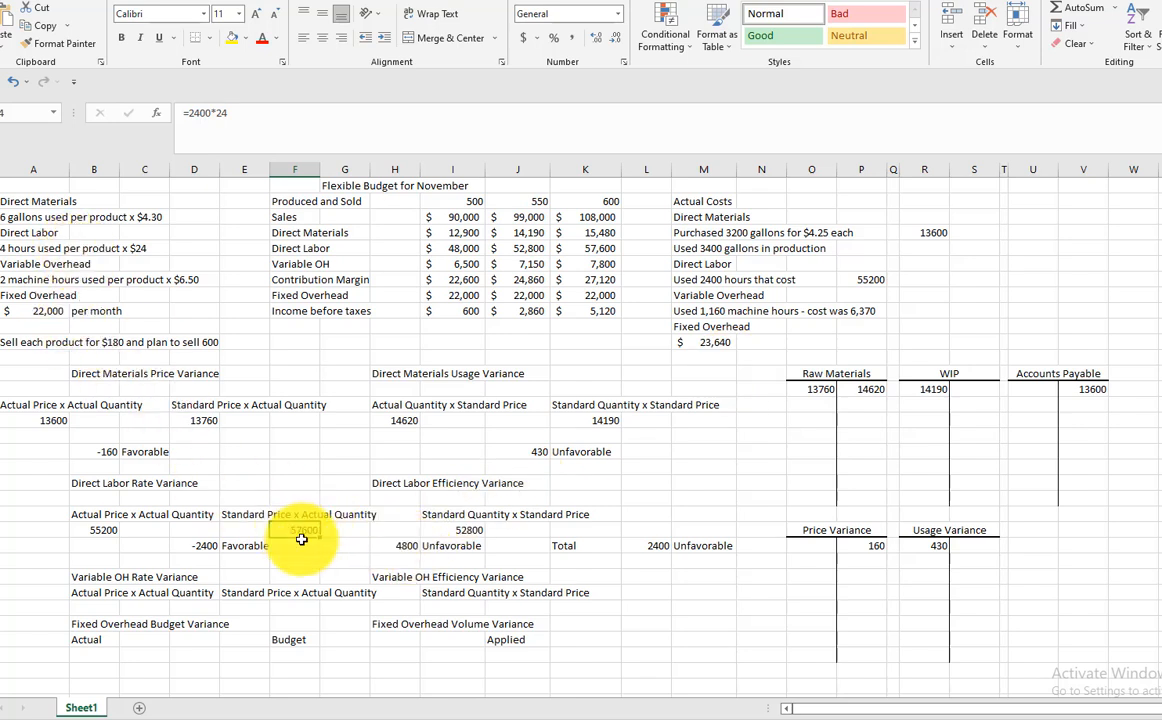
pyautogui.click(205, 544)
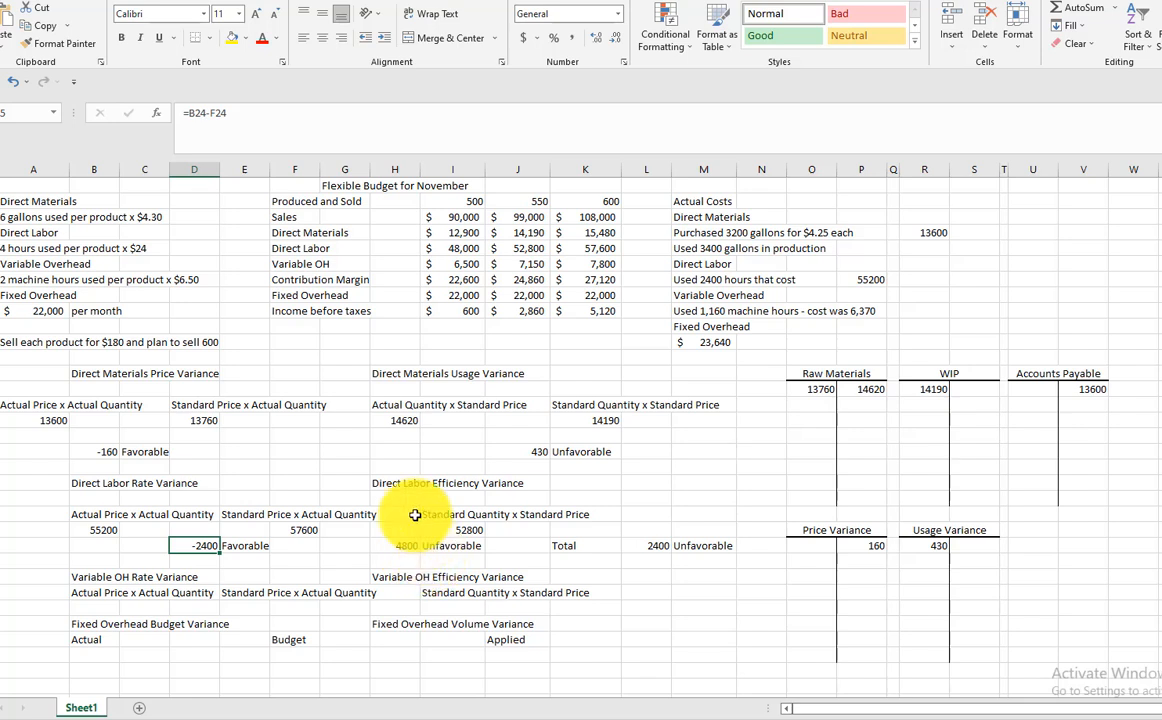
# Examine the direct labor efficiency variance formulas and the formula for the total labor variance
pyautogui.click(306, 530)
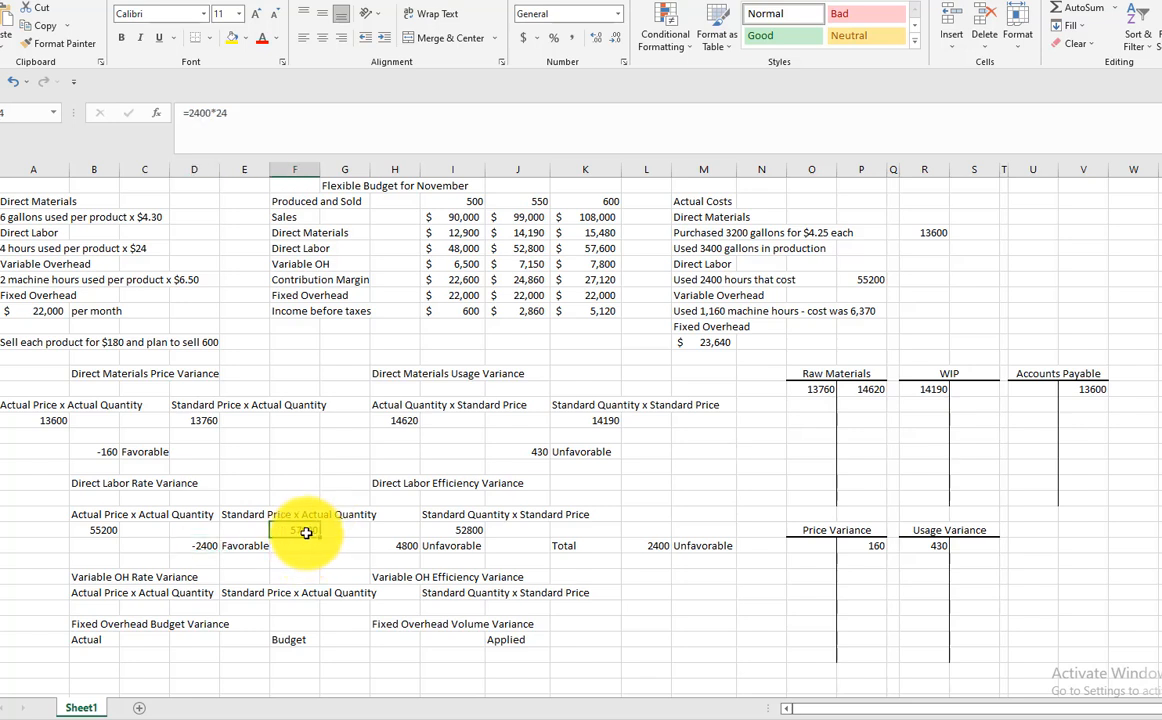
pyautogui.click(472, 531)
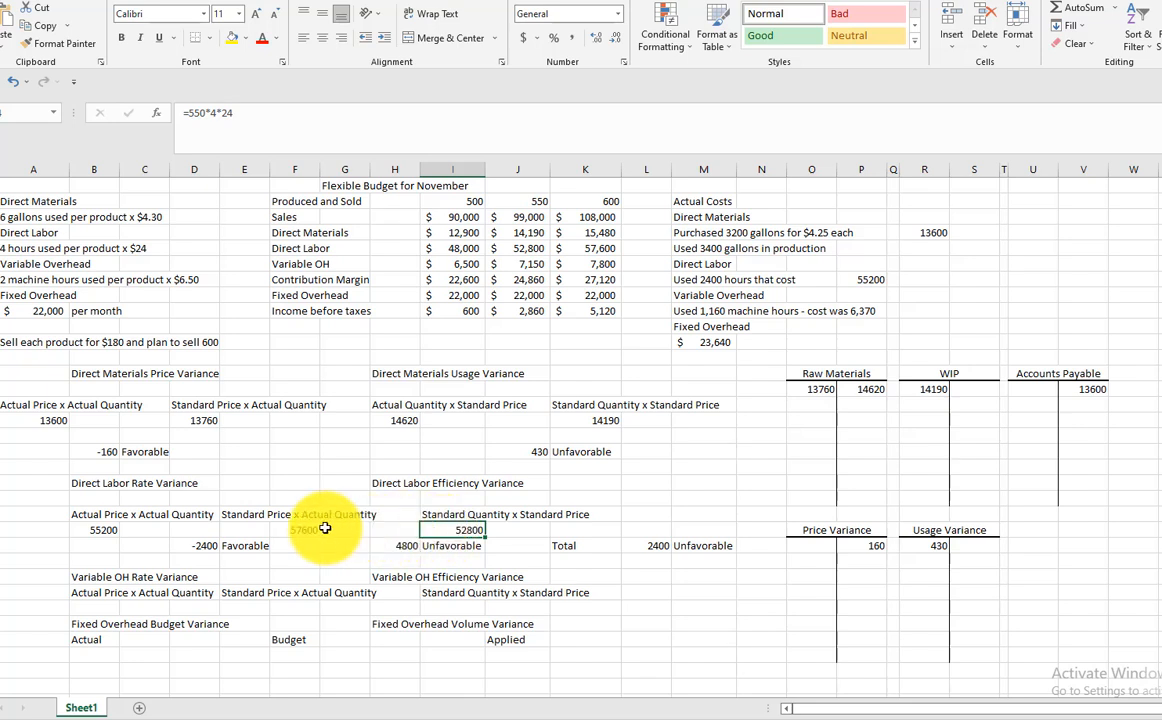
pyautogui.click(397, 549)
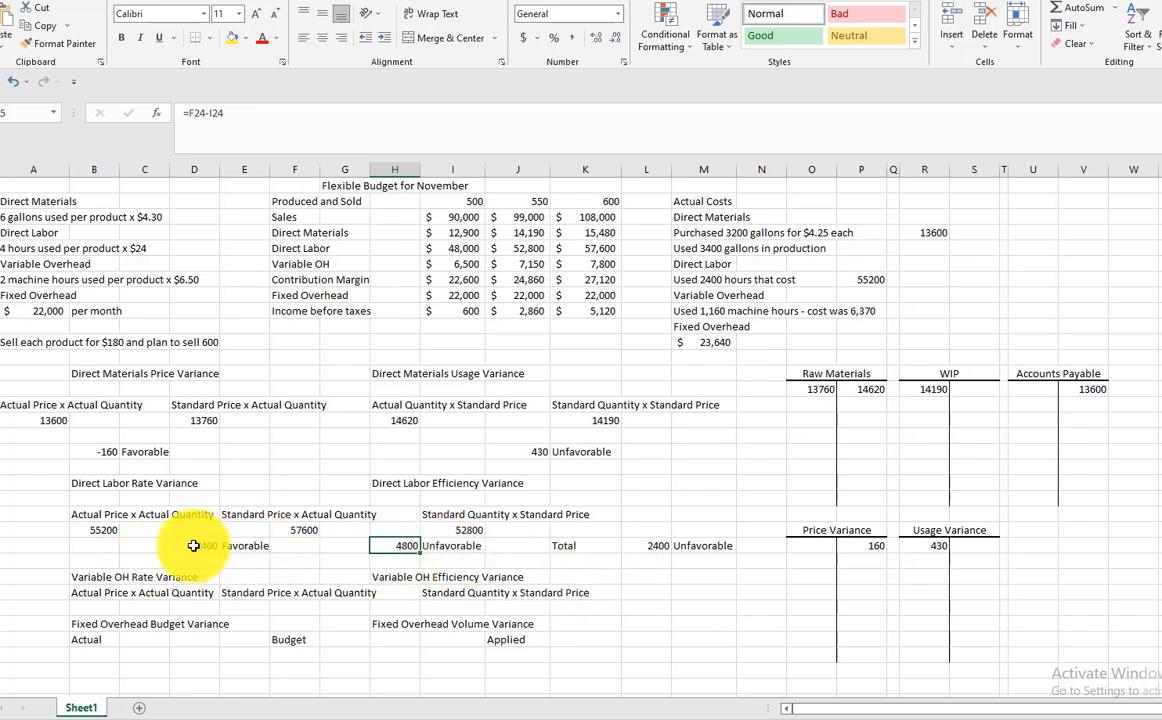
pyautogui.click(652, 547)
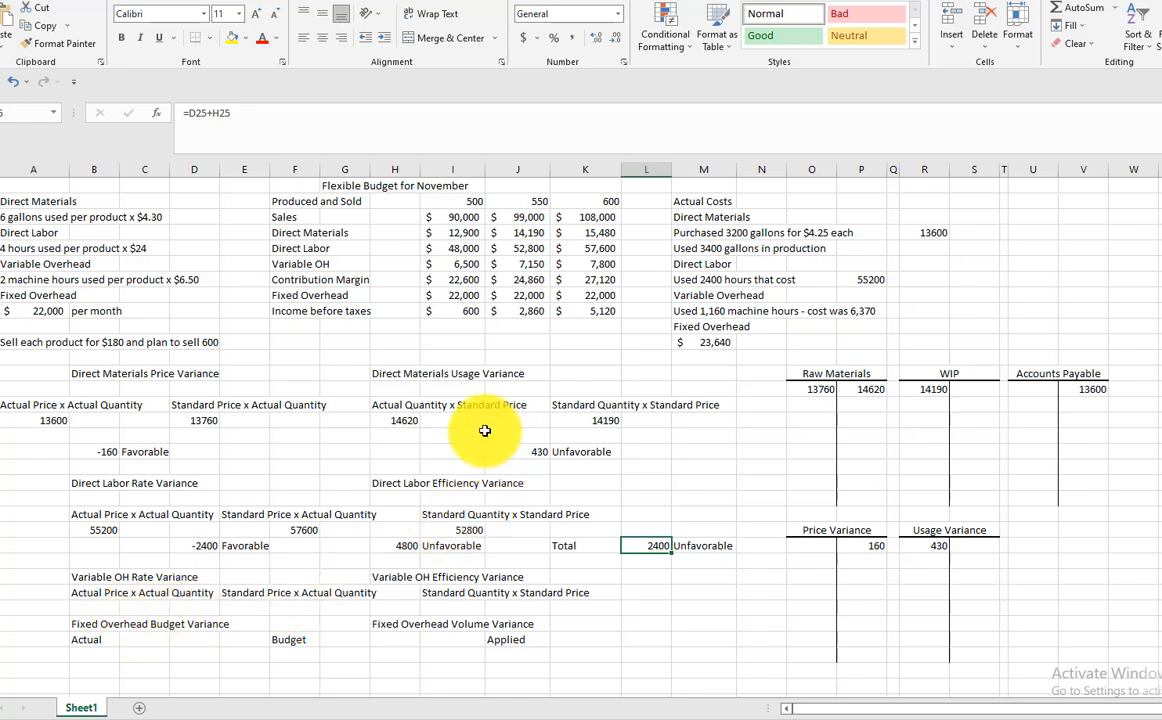
# Enter 6370 as the actual price x actual quantity under the Variable OH Rate Variance
pyautogui.click(107, 607)
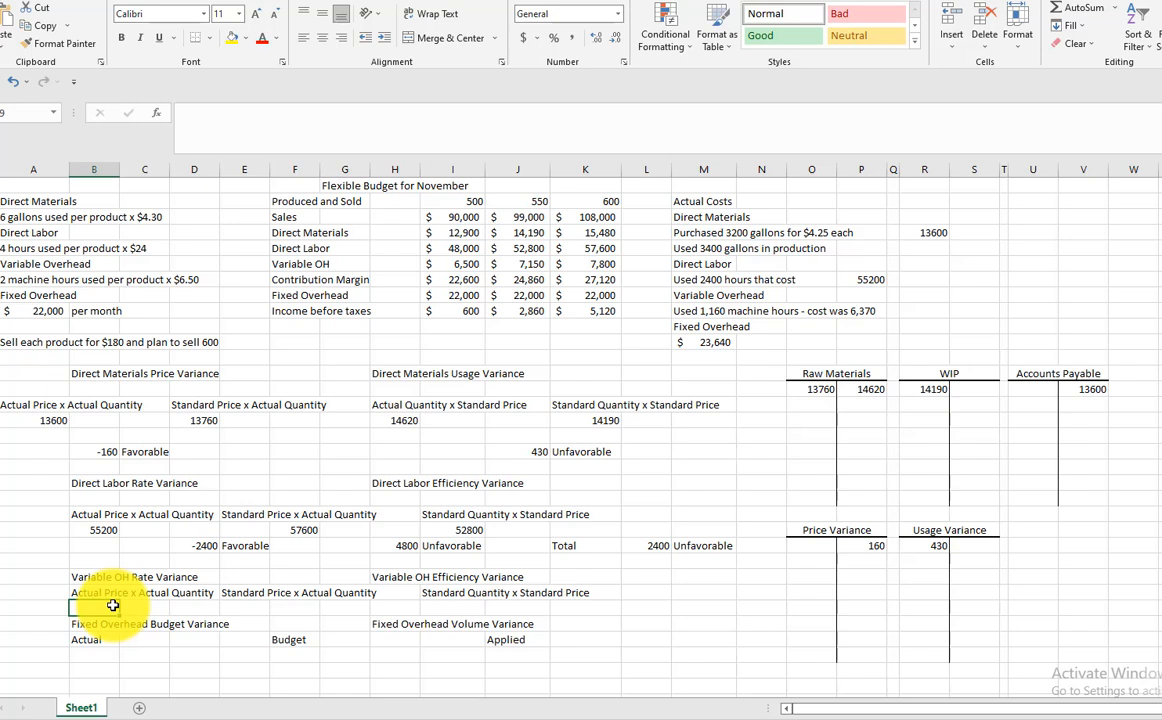
pyautogui.write('6370')
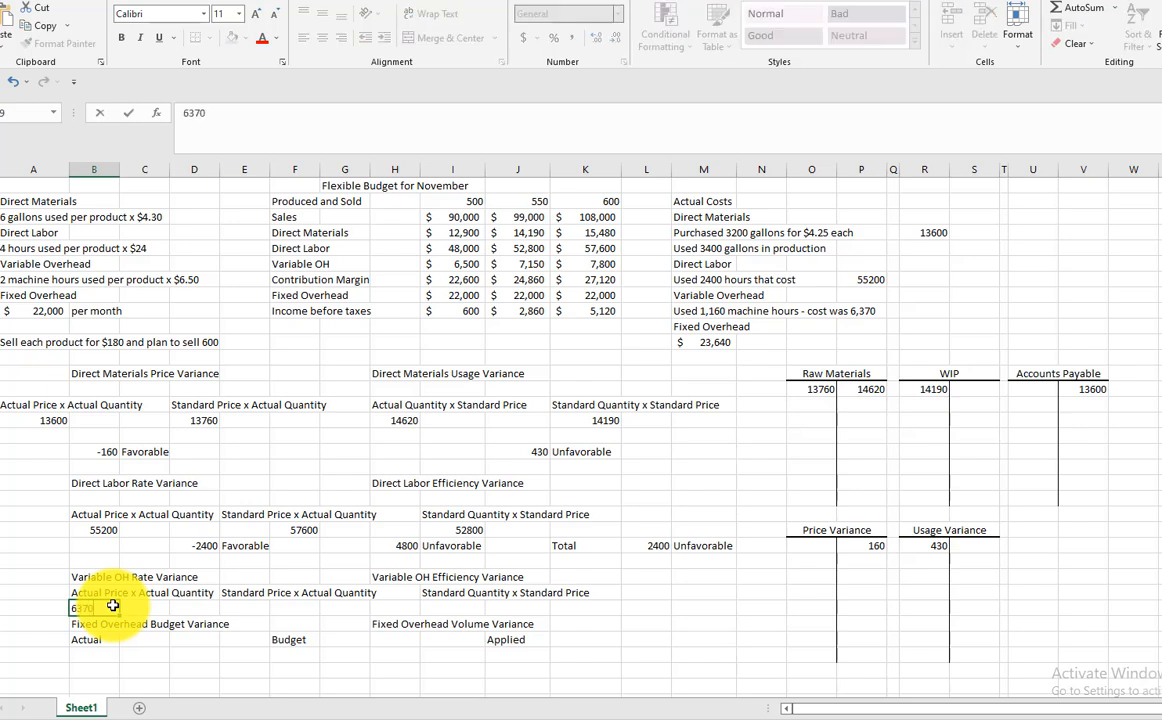
pyautogui.press('Return')
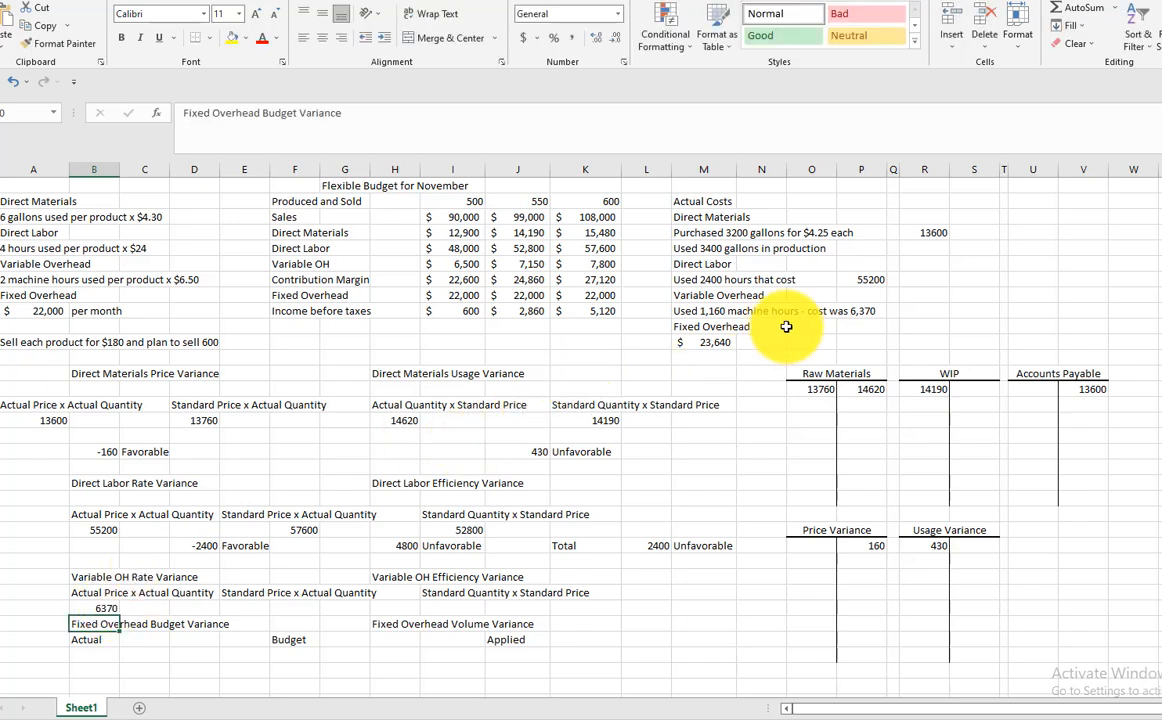
# Calculate the variable overhead standard price x actual quantity in column F as 1160*6.50
pyautogui.click(257, 609)
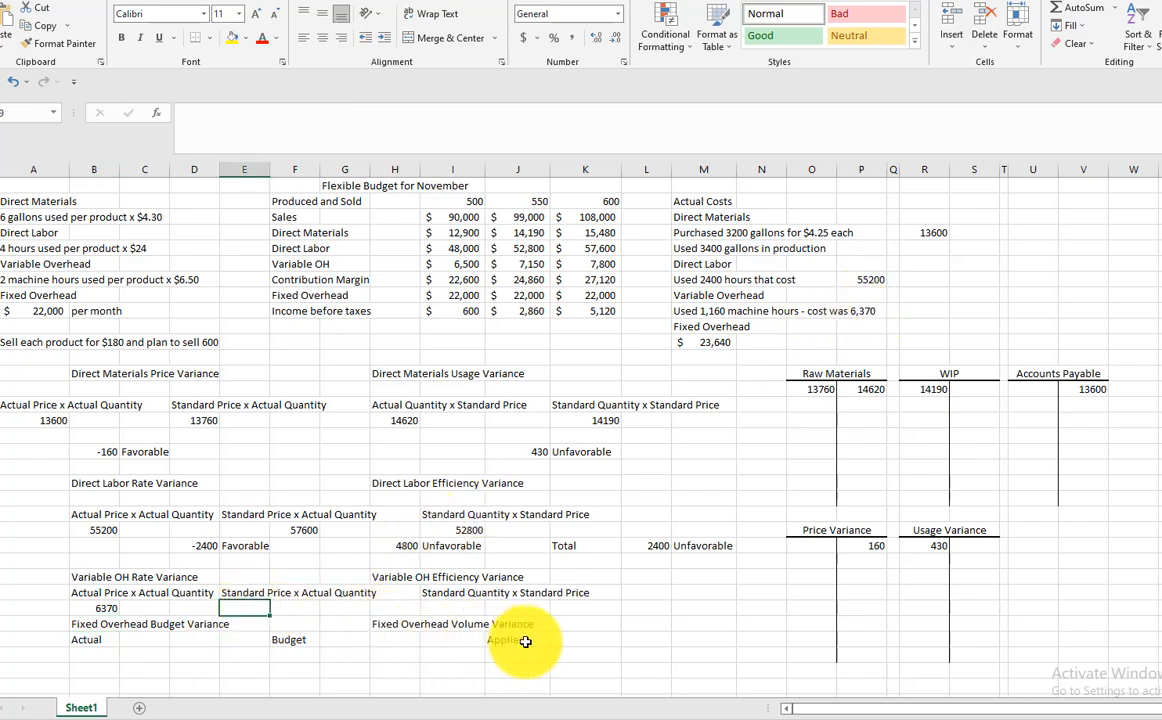
pyautogui.click(298, 607)
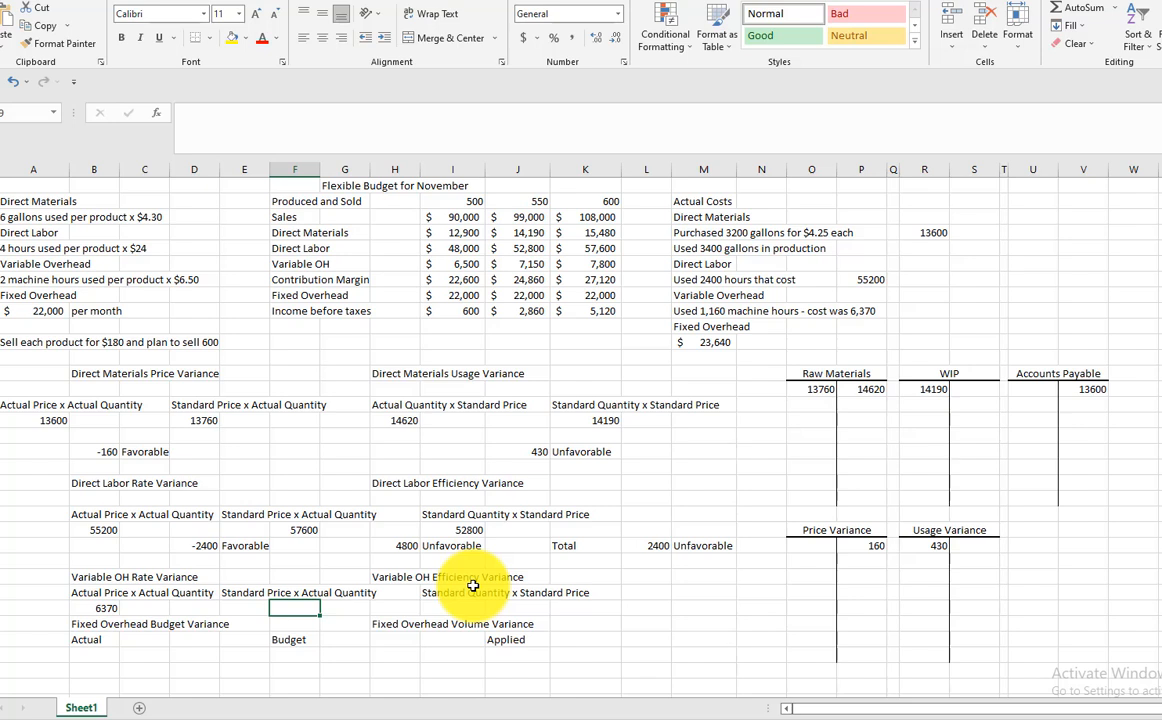
pyautogui.write('+116')
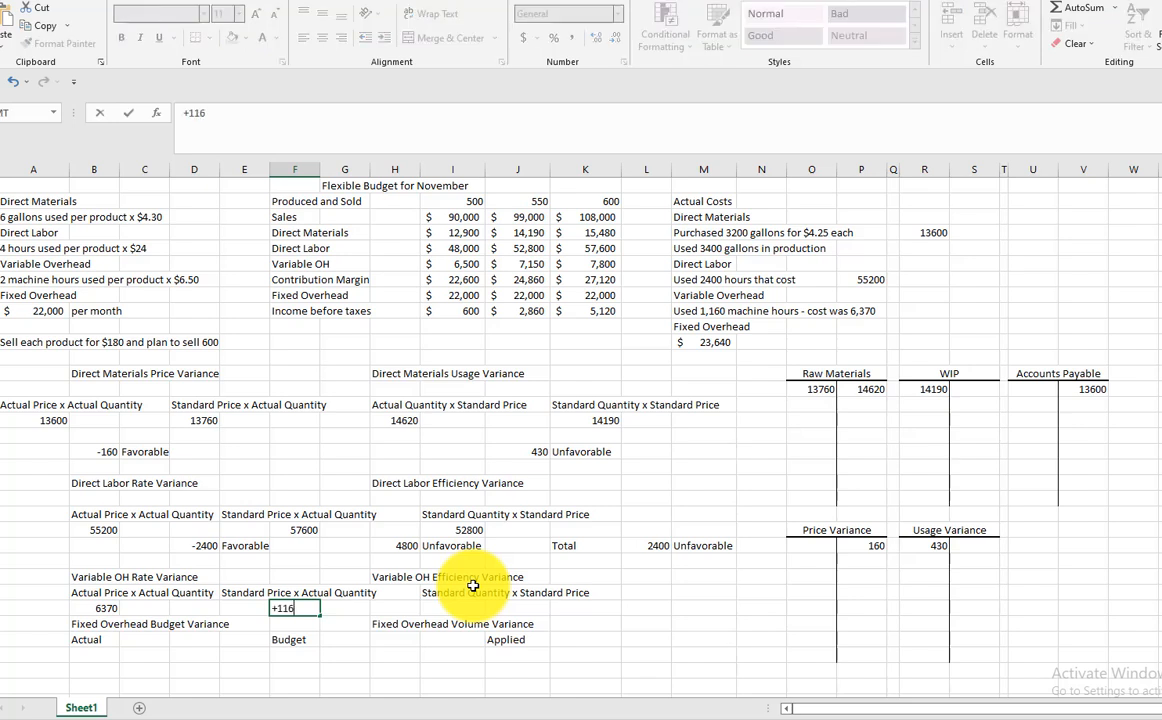
pyautogui.write('0*6.50')
pyautogui.press('Return')
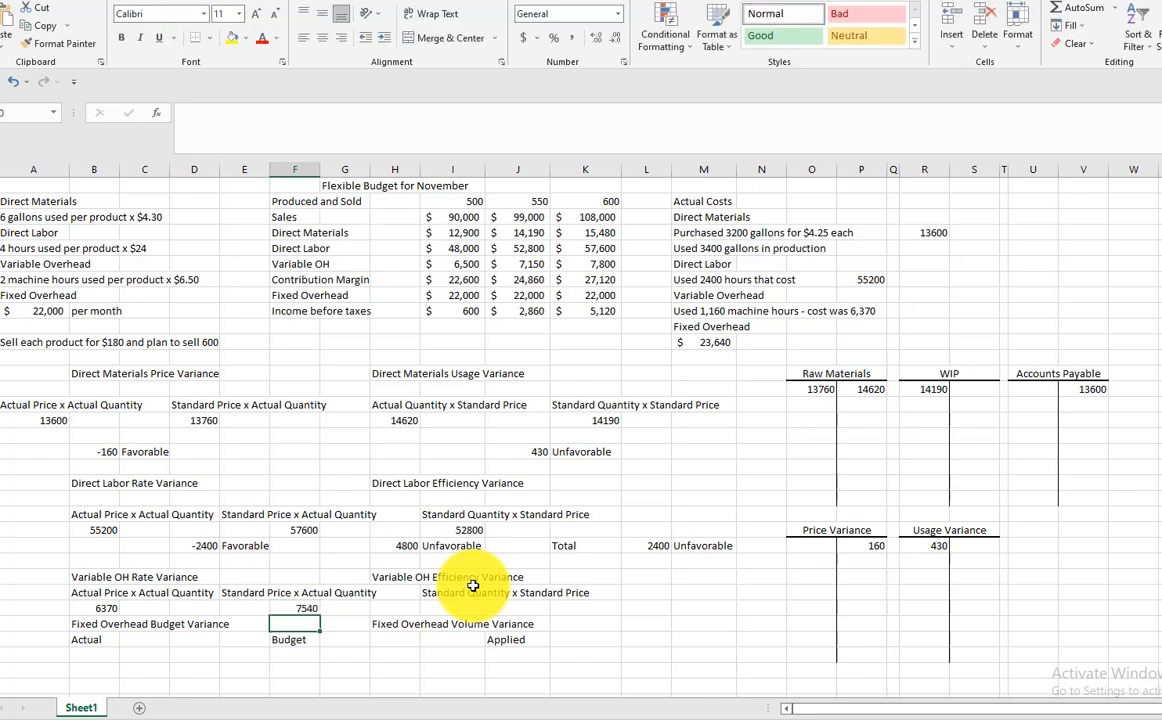
pyautogui.click(302, 608)
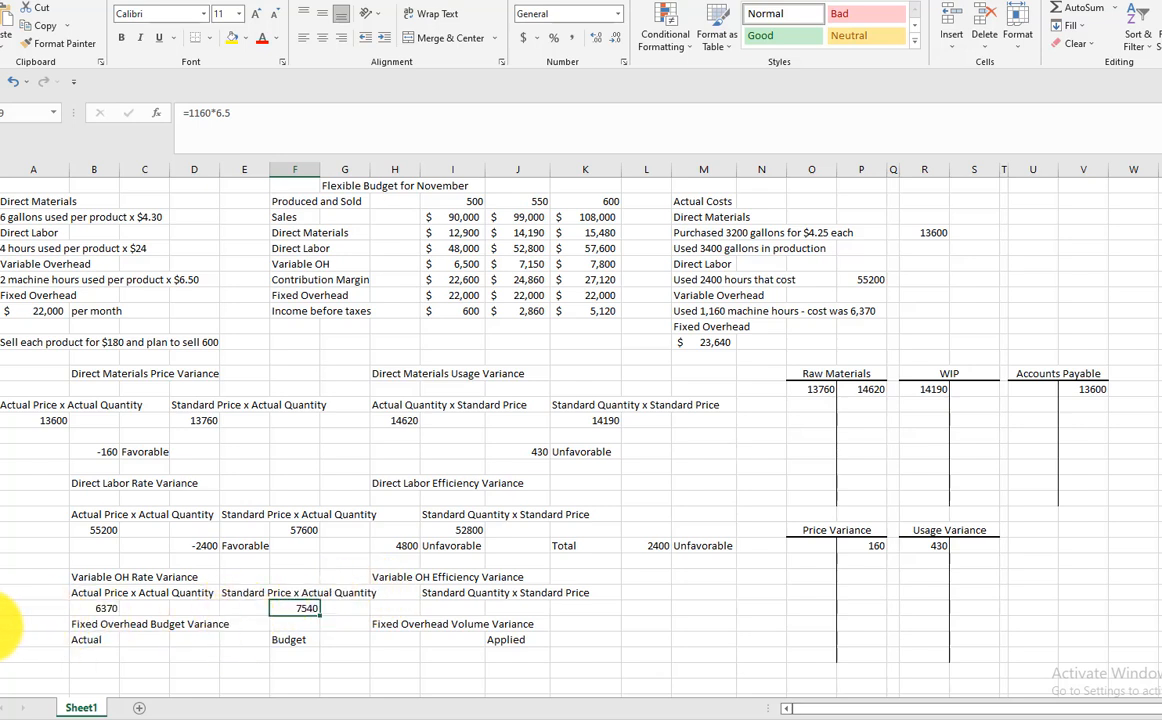
# Insert a row above Fixed Overhead Budget Variance and calculate the variable overhead rate variance in D30 as B29-F29
pyautogui.rightClick(8, 624)
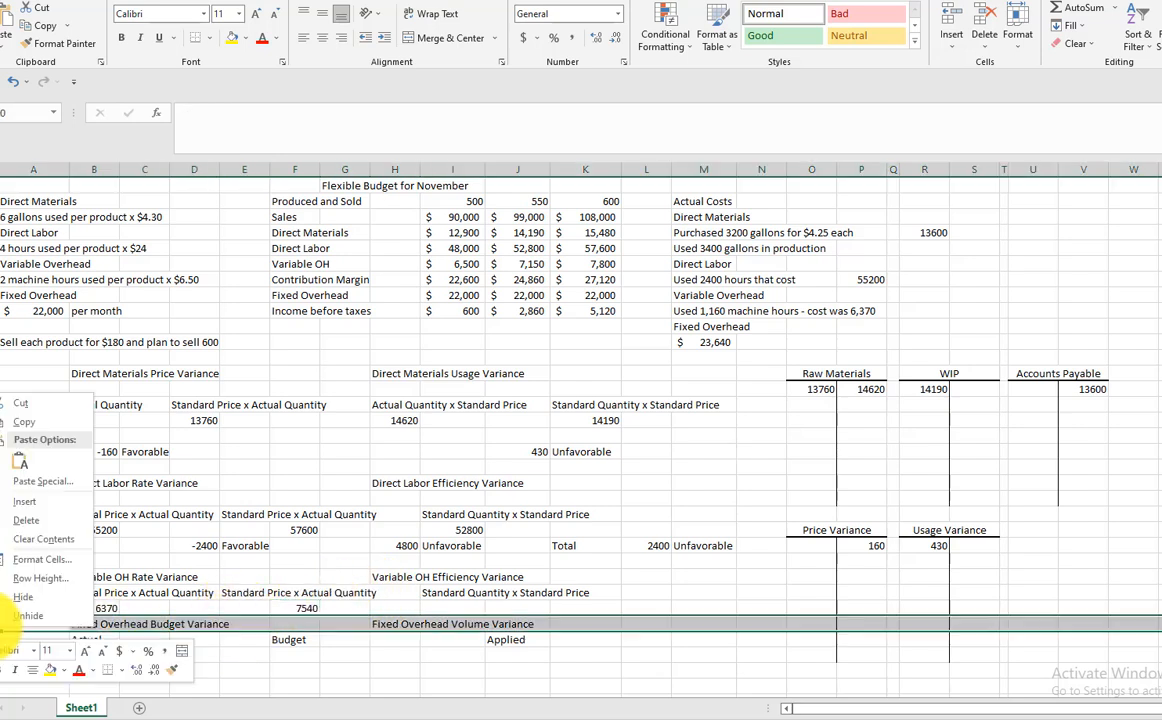
pyautogui.click(28, 502)
pyautogui.click(200, 624)
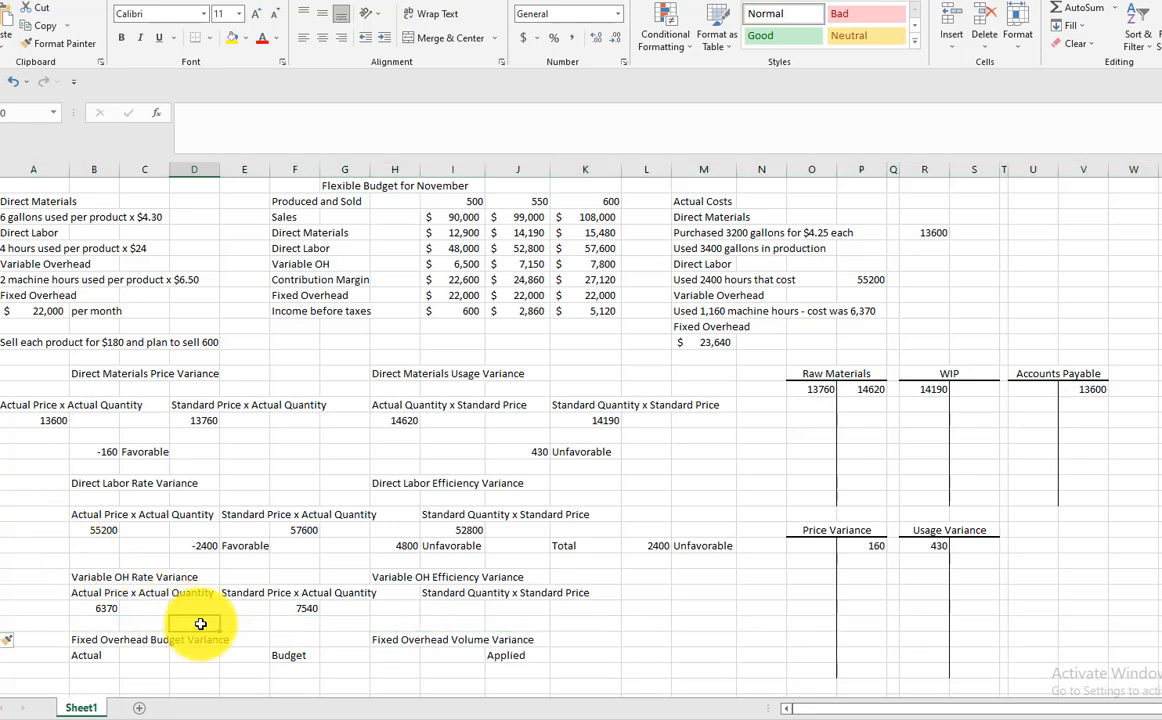
pyautogui.write('=')
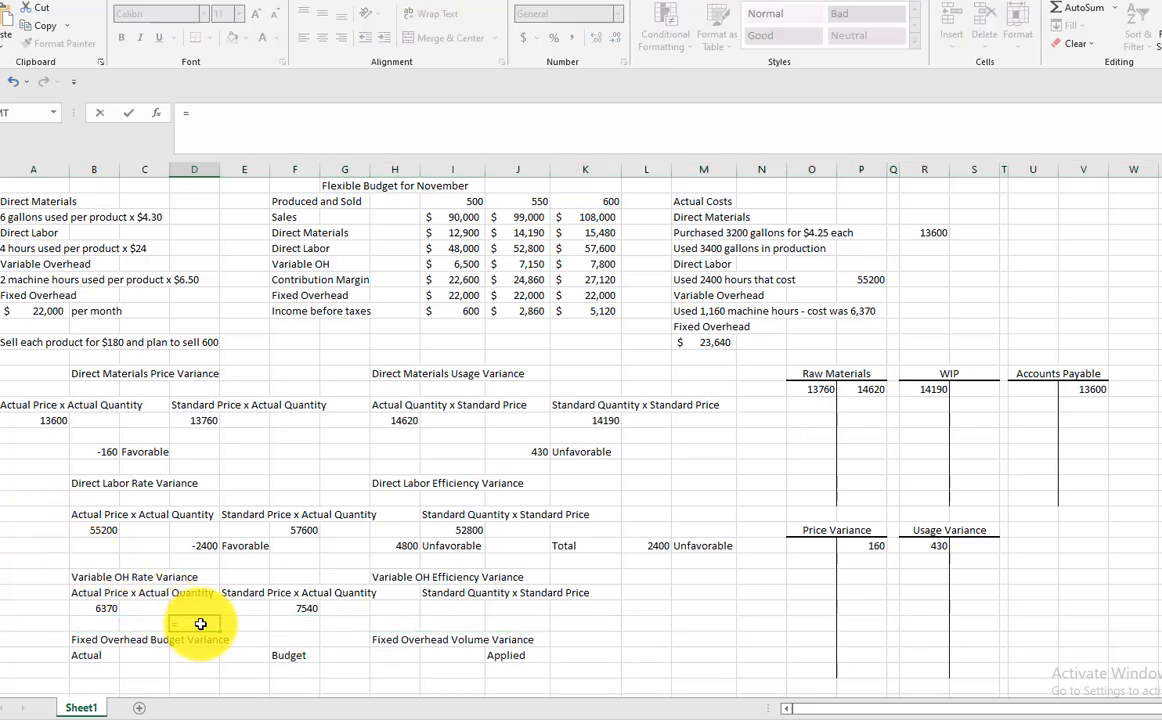
pyautogui.click(94, 609)
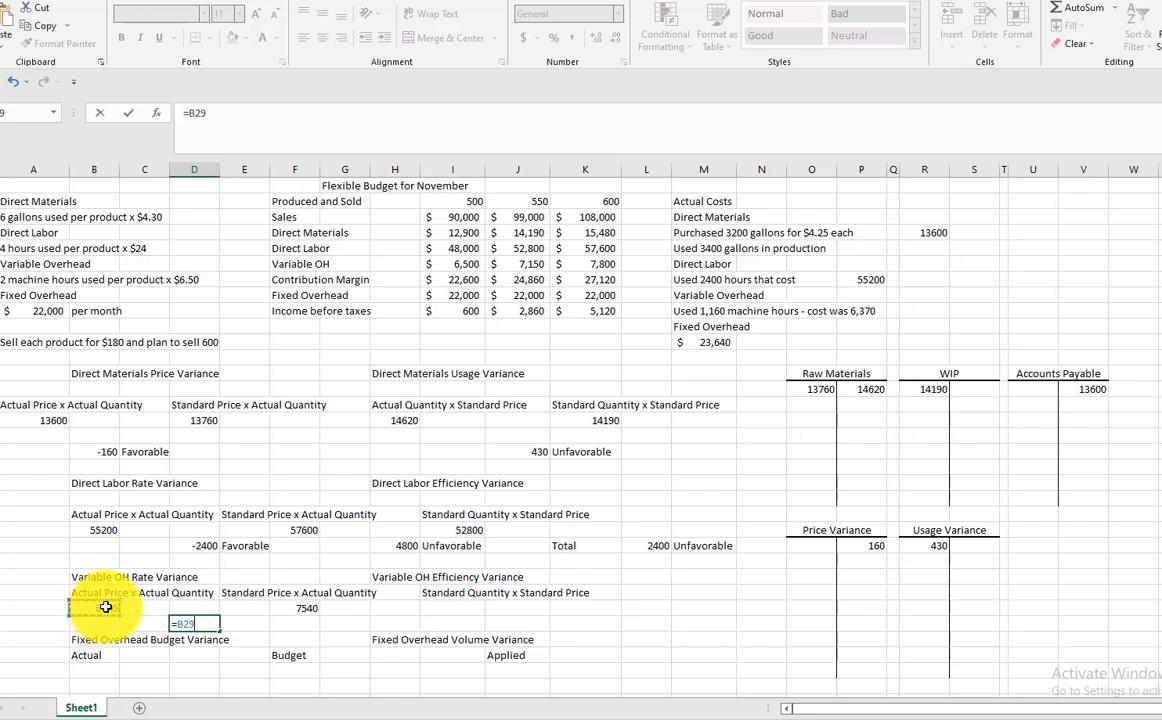
pyautogui.click(307, 609)
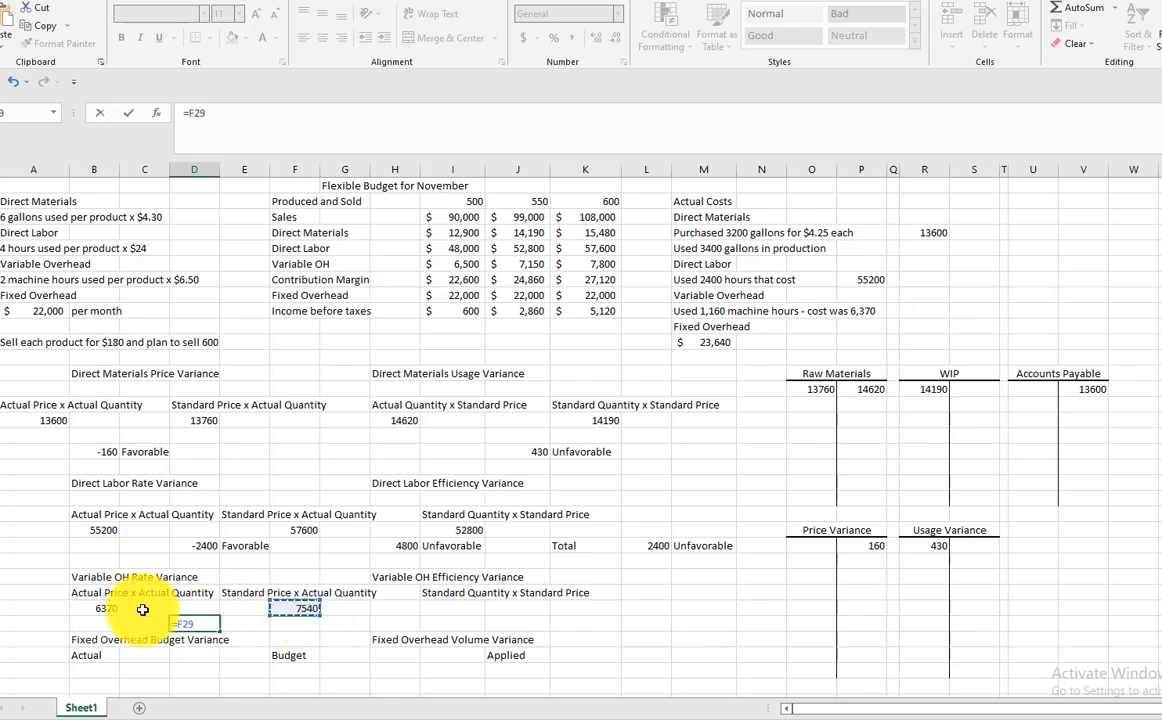
pyautogui.click(96, 608)
pyautogui.write('-')
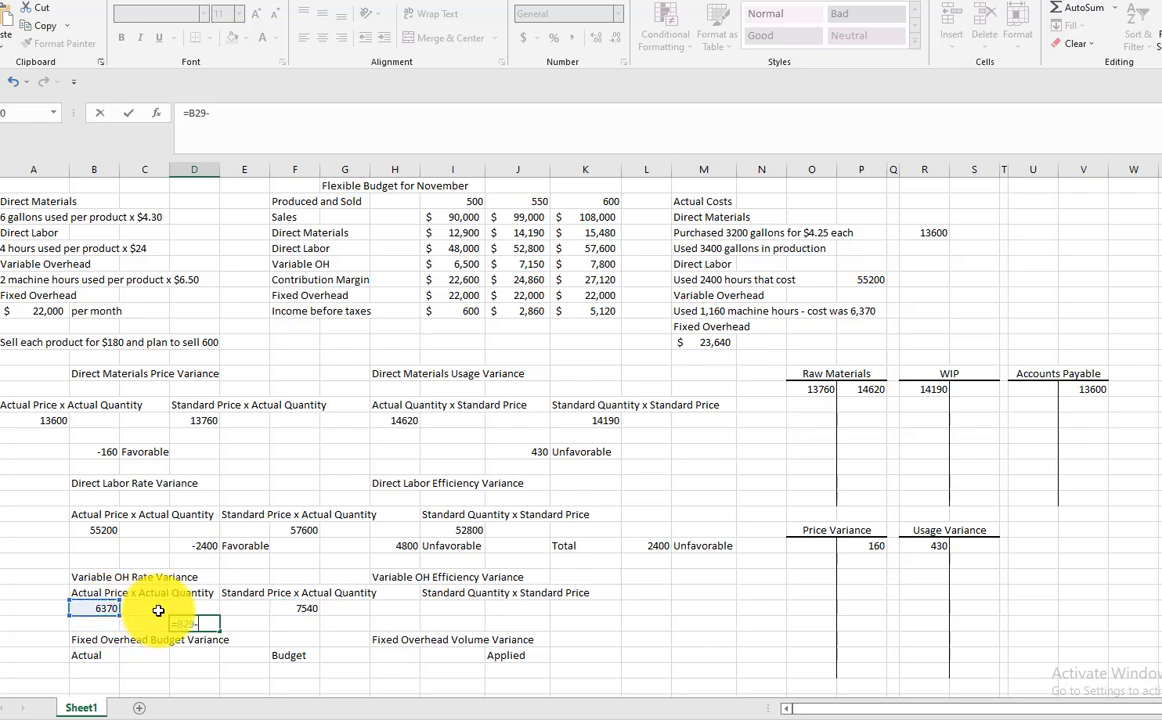
pyautogui.click(307, 608)
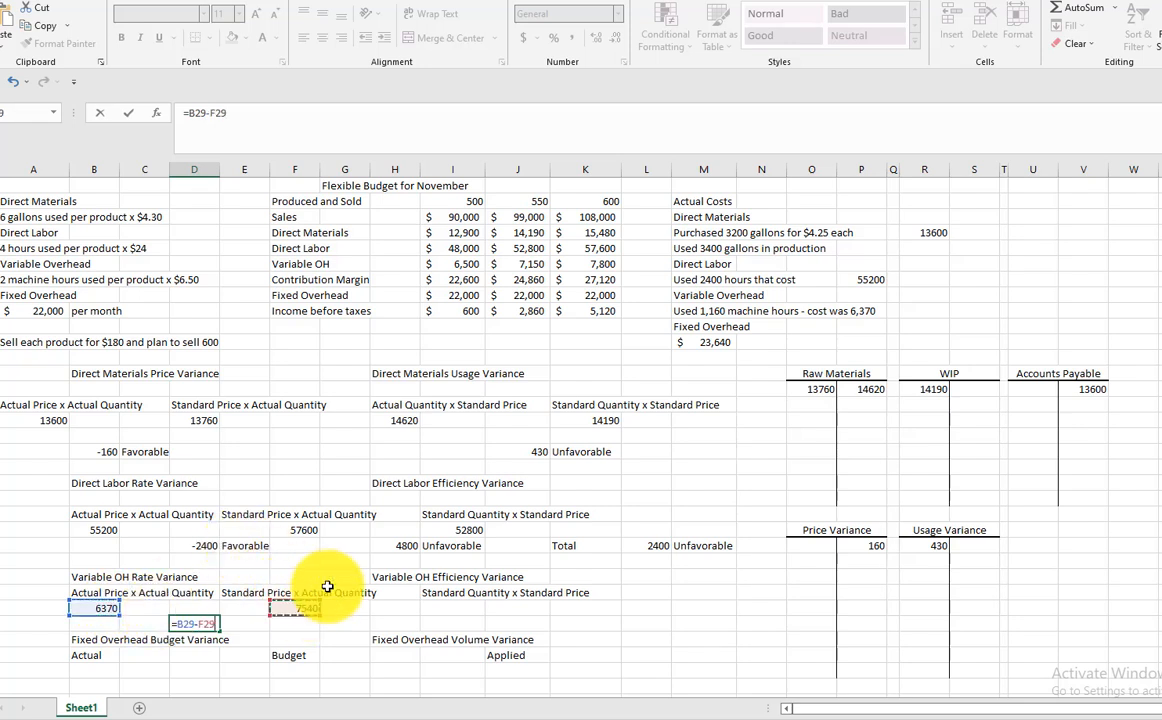
pyautogui.press('Return')
# Label the variable overhead rate variance as Favorable in cell E30
pyautogui.click(245, 625)
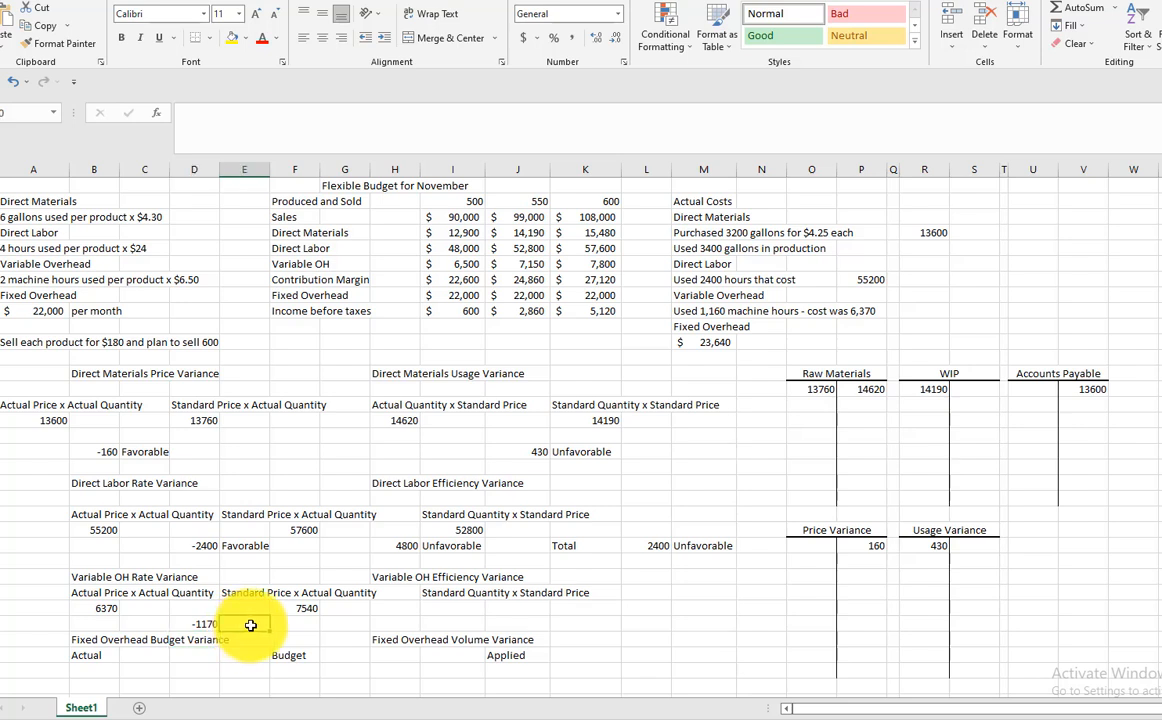
pyautogui.write('Favor')
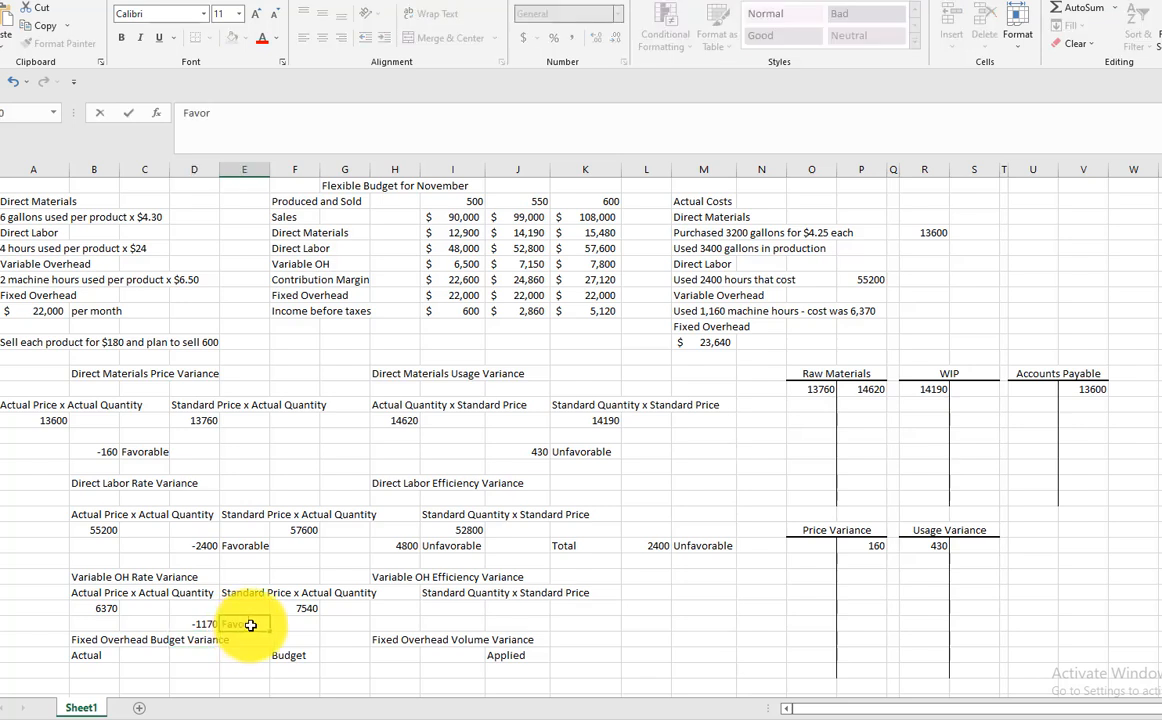
pyautogui.write('able')
pyautogui.press('Return')
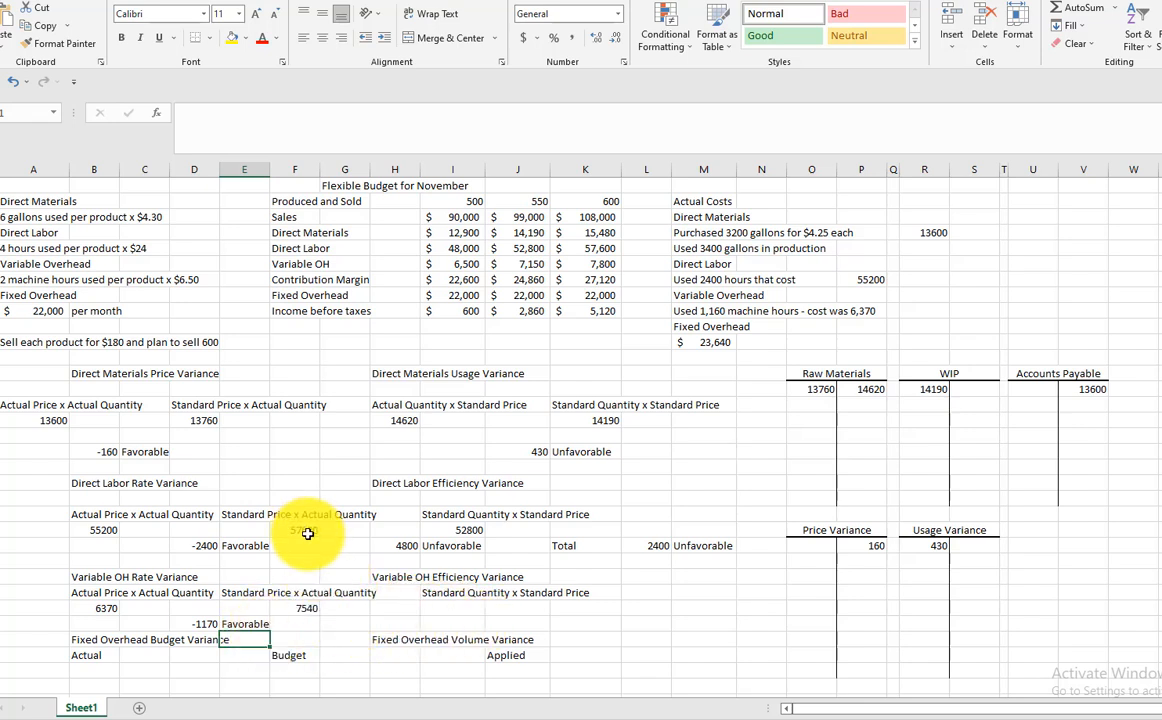
# Link the variable overhead standard quantity x standard price in I29 to the 550-unit Variable OH budget in J7
pyautogui.click(470, 610)
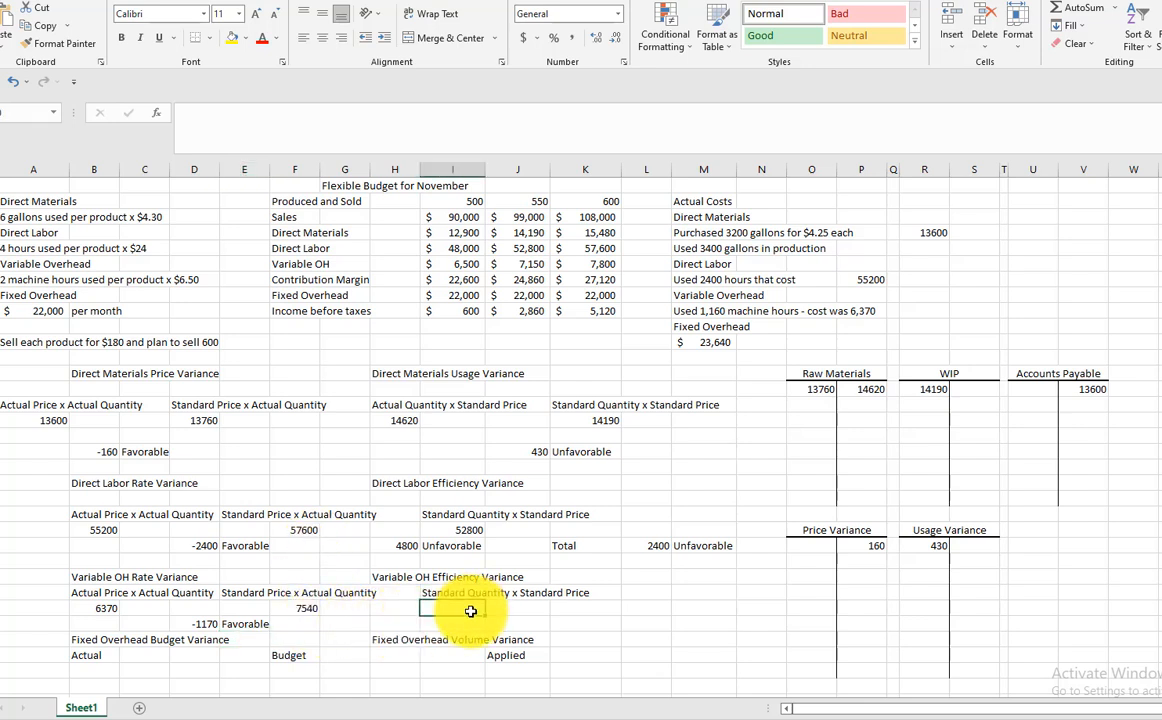
pyautogui.write('=')
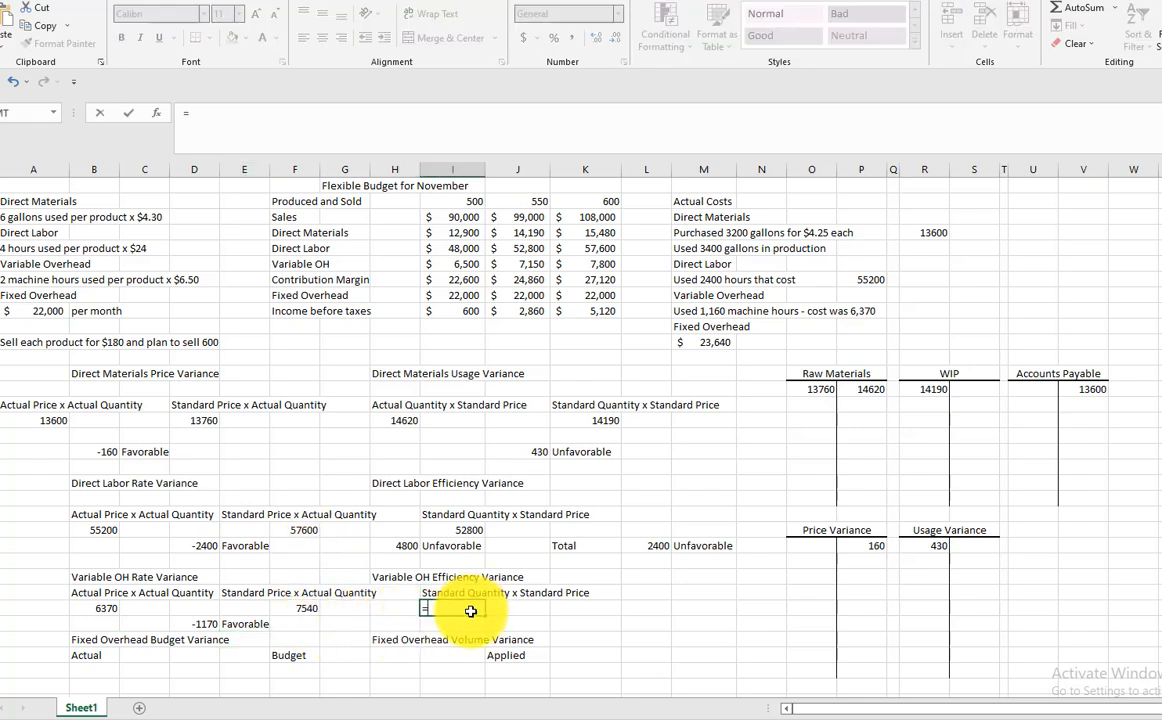
pyautogui.click(529, 261)
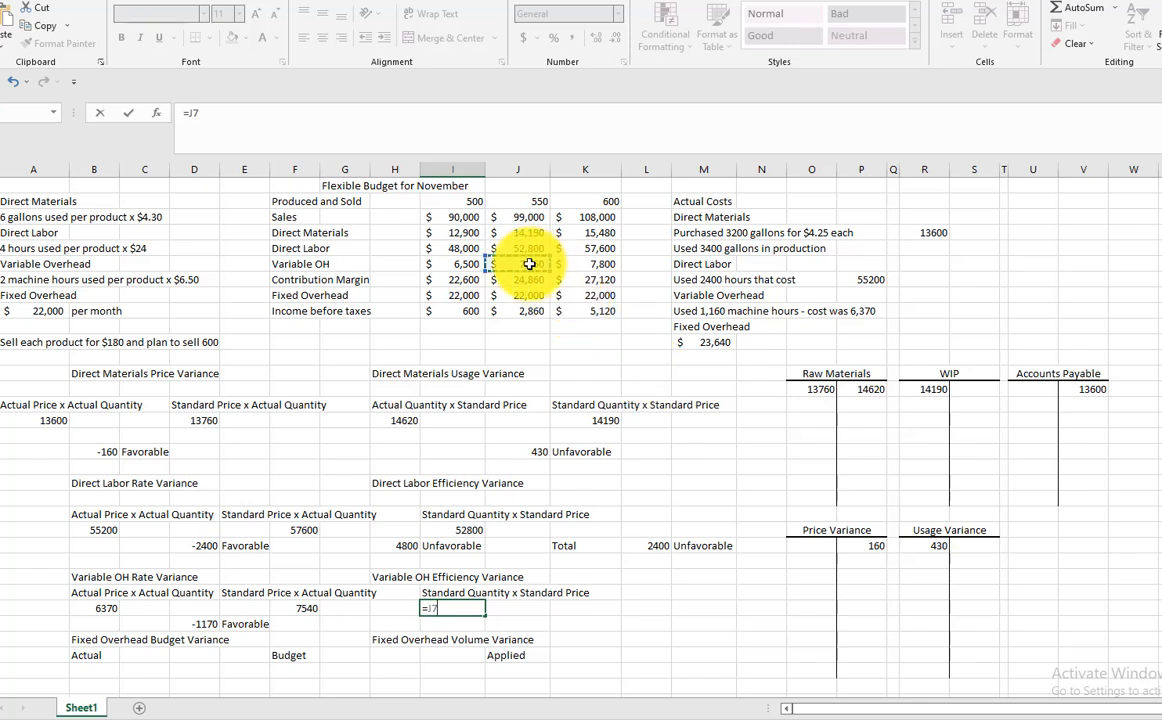
pyautogui.press('Return')
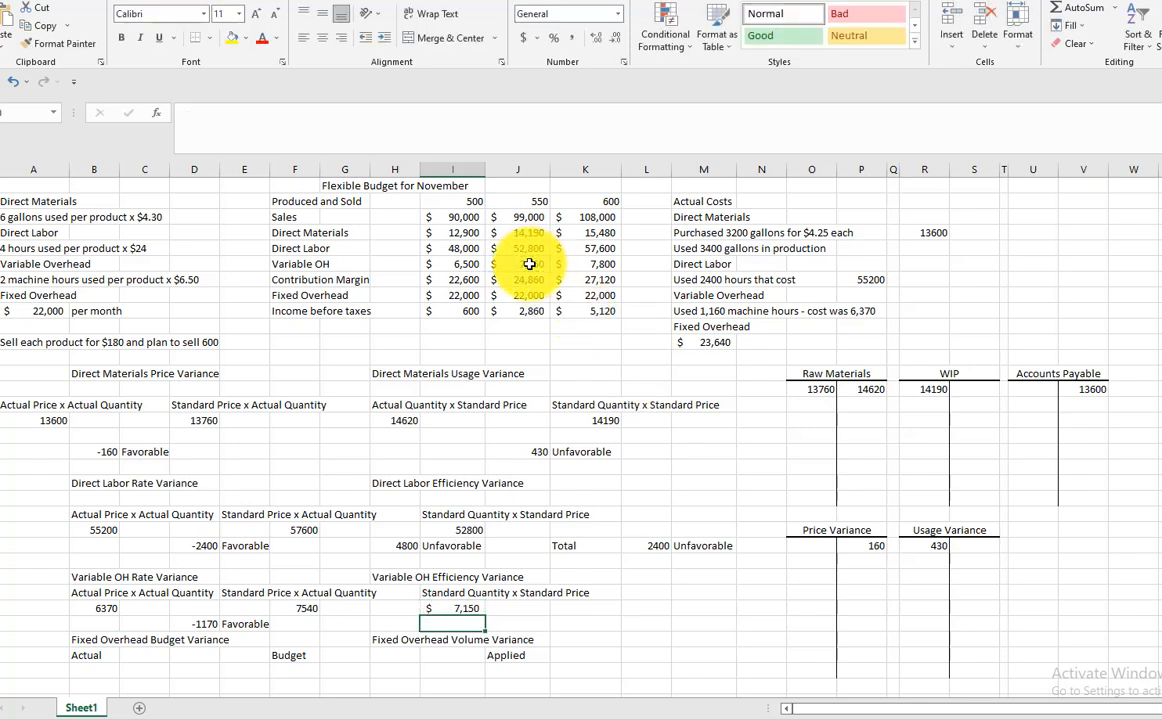
# Calculate the variable overhead efficiency variance in H30 as F29-I29
pyautogui.click(386, 626)
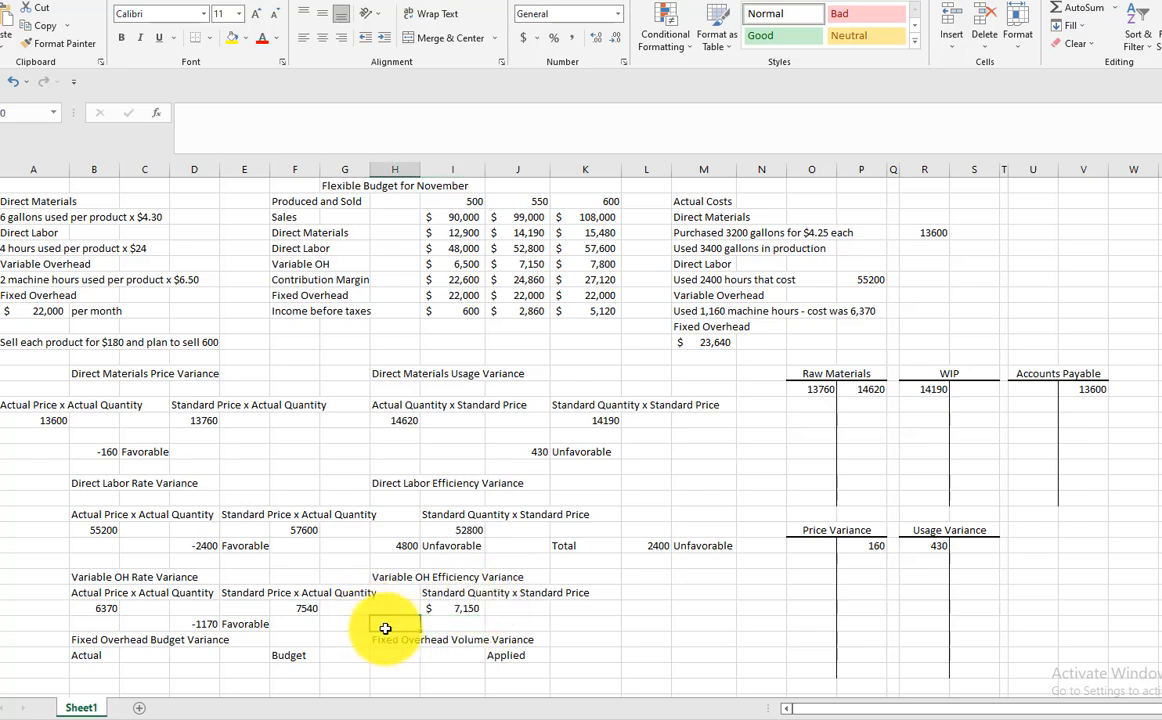
pyautogui.write('=')
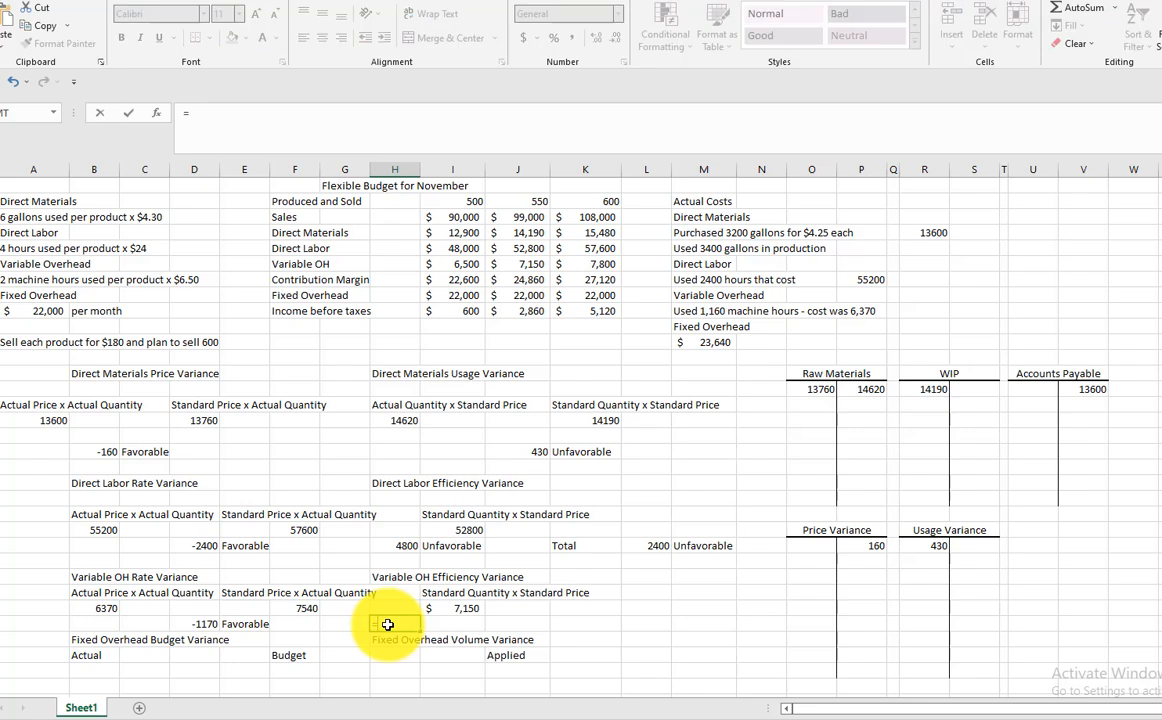
pyautogui.click(313, 609)
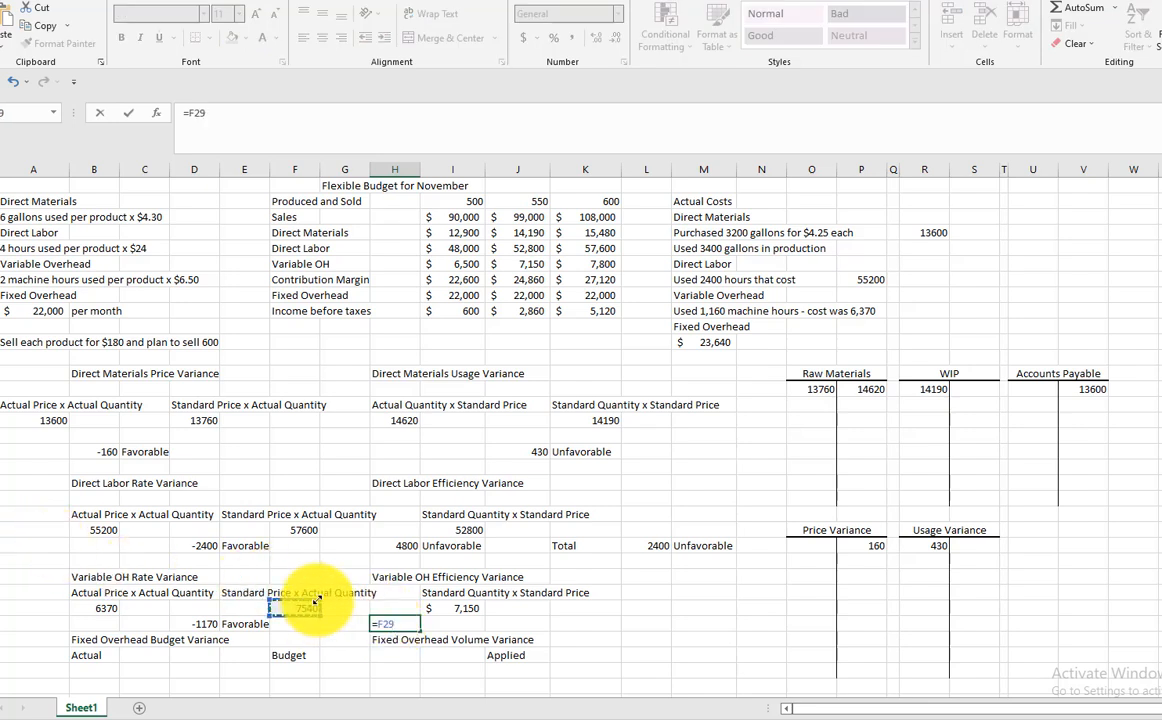
pyautogui.write('-')
pyautogui.click(459, 609)
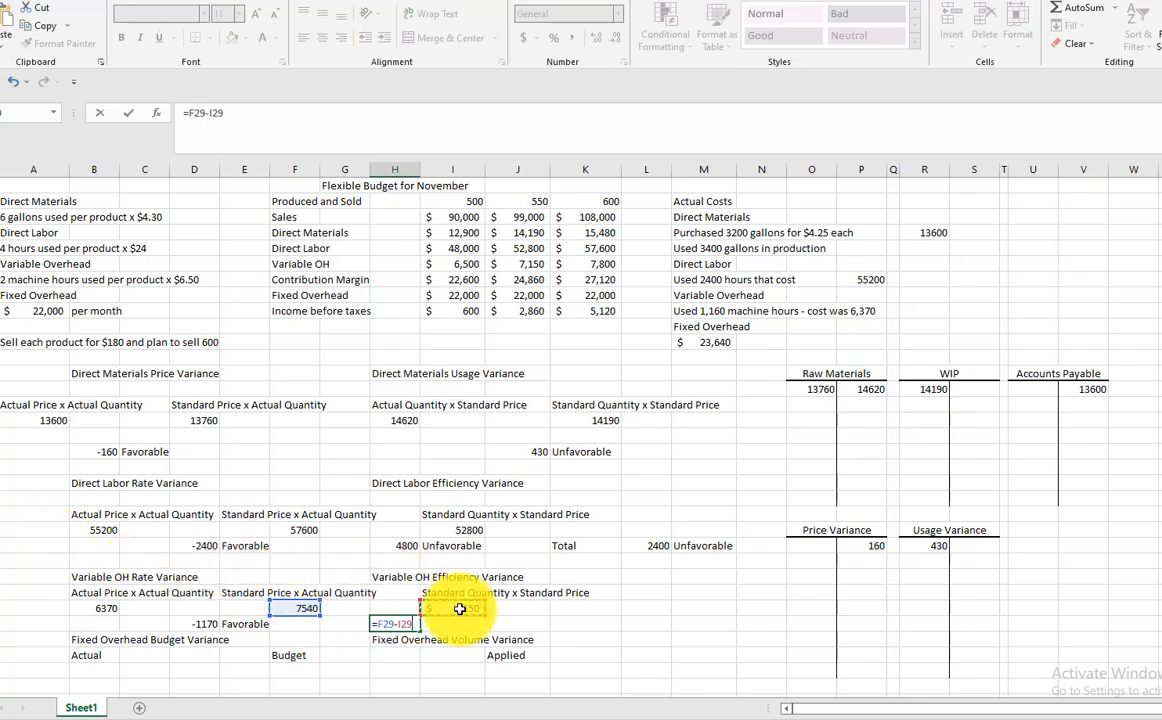
pyautogui.press('Return')
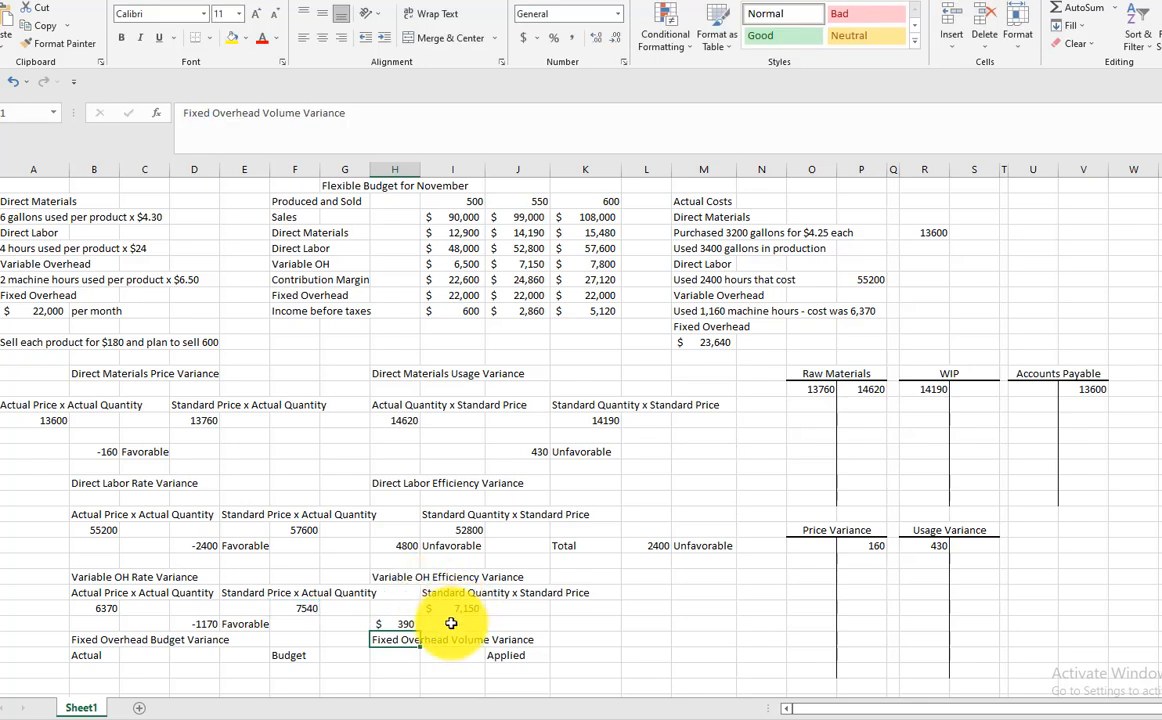
# Label the variable overhead efficiency variance as Unfavorable in cell I30
pyautogui.click(449, 622)
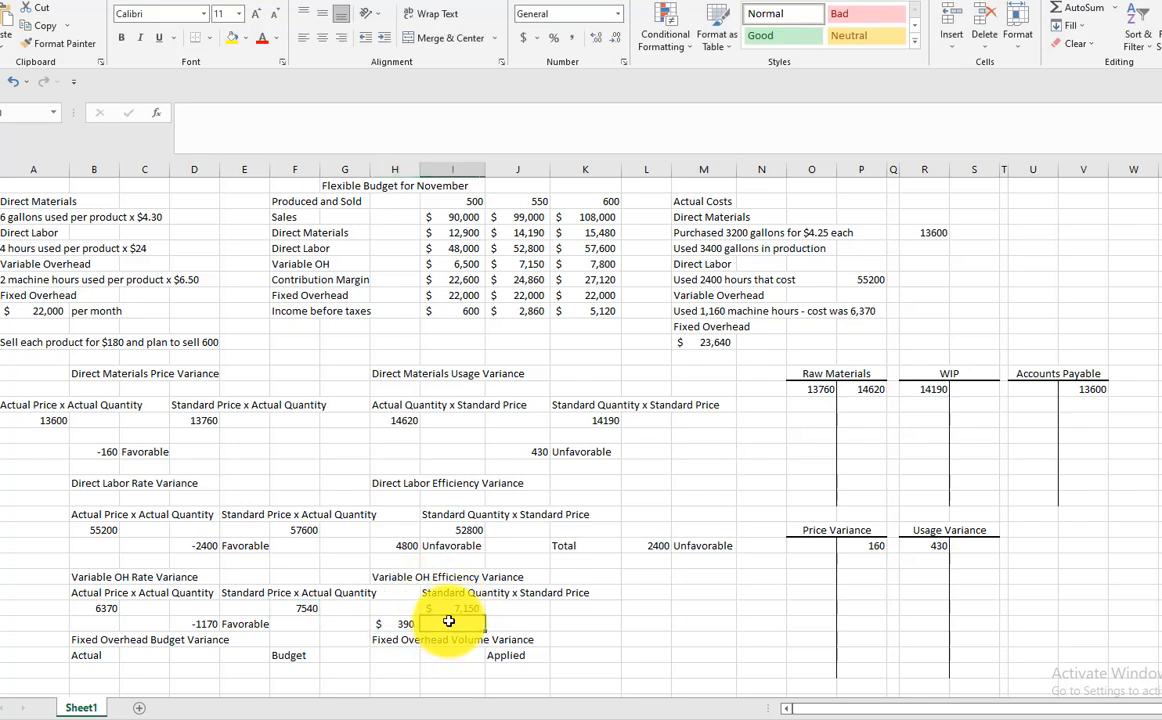
pyautogui.write('Unfo')
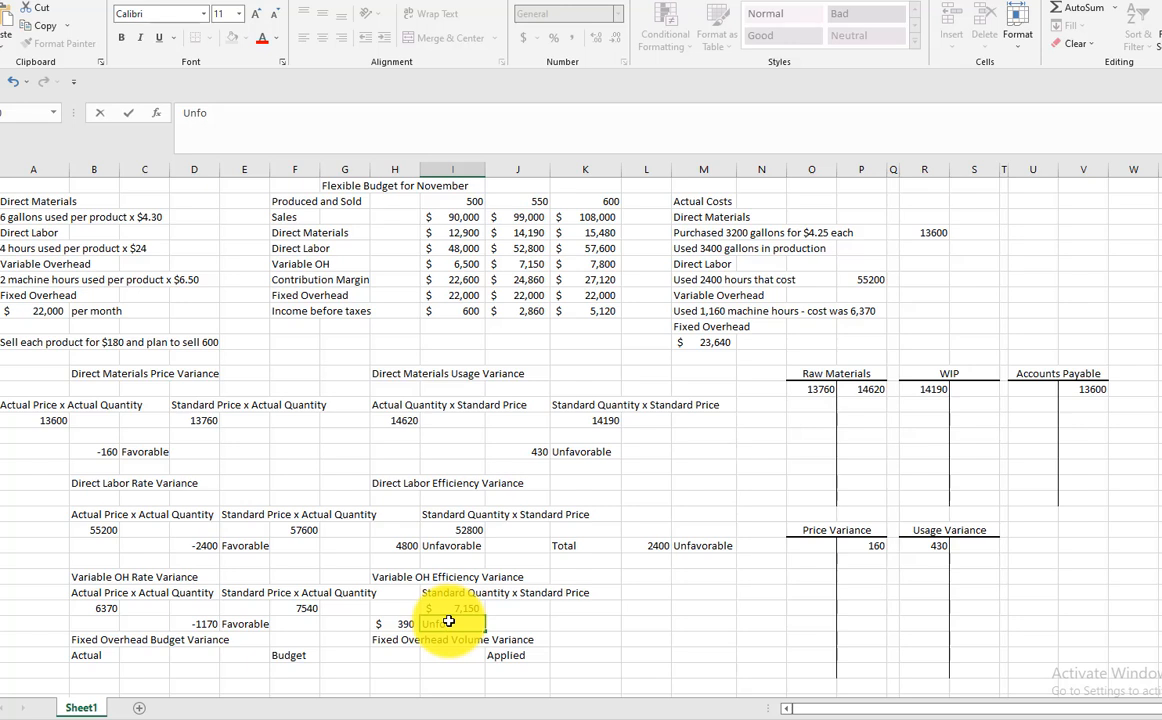
pyautogui.write('avorable')
pyautogui.press('Return')
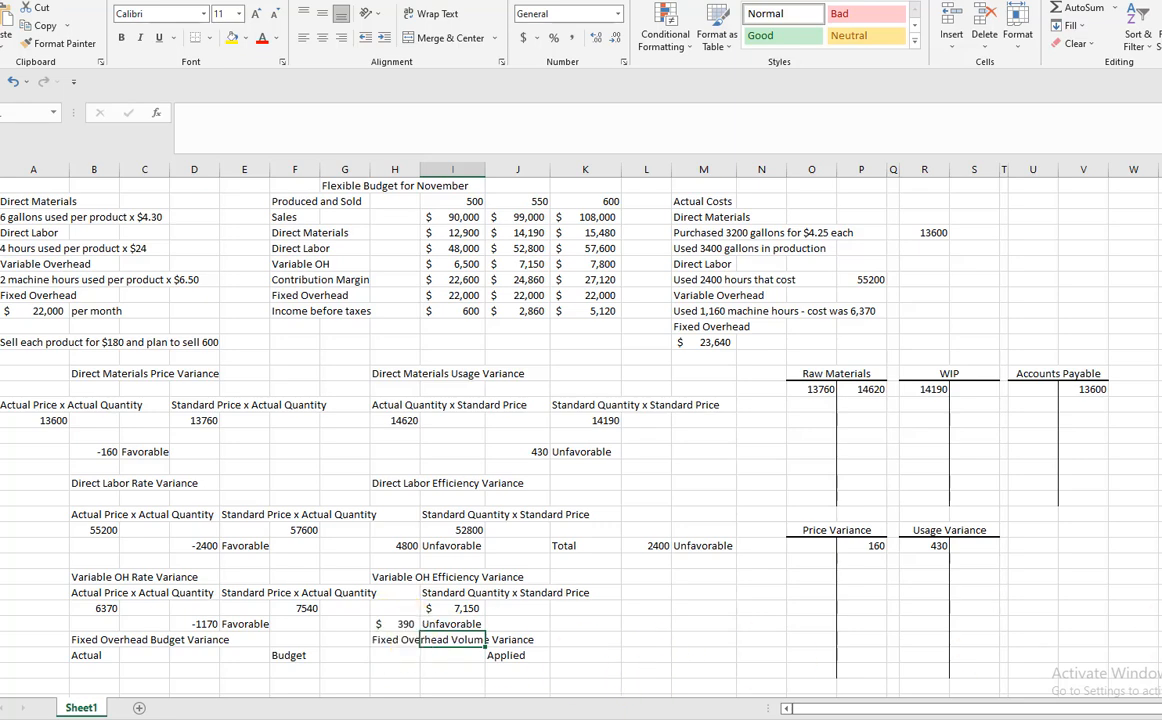
# Link the Actual amount of the Fixed Overhead Budget Variance in B33 to the fixed overhead figure under Actual Costs
pyautogui.scroll(-2, 527, 400)
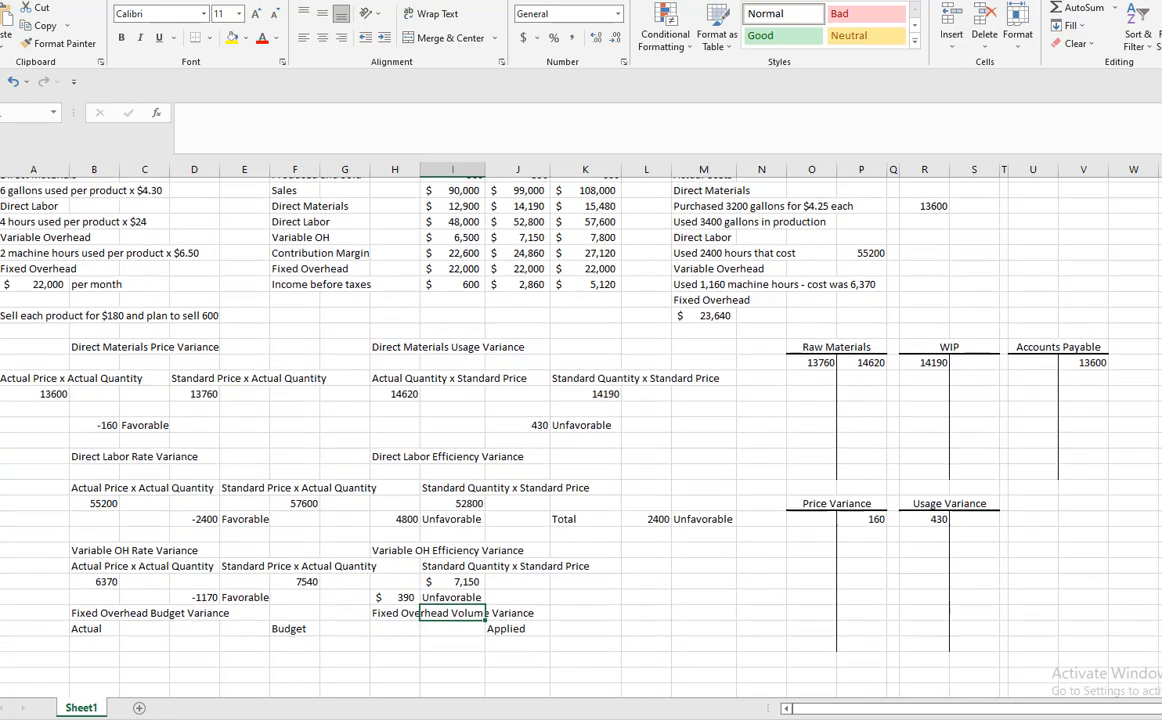
pyautogui.click(178, 642)
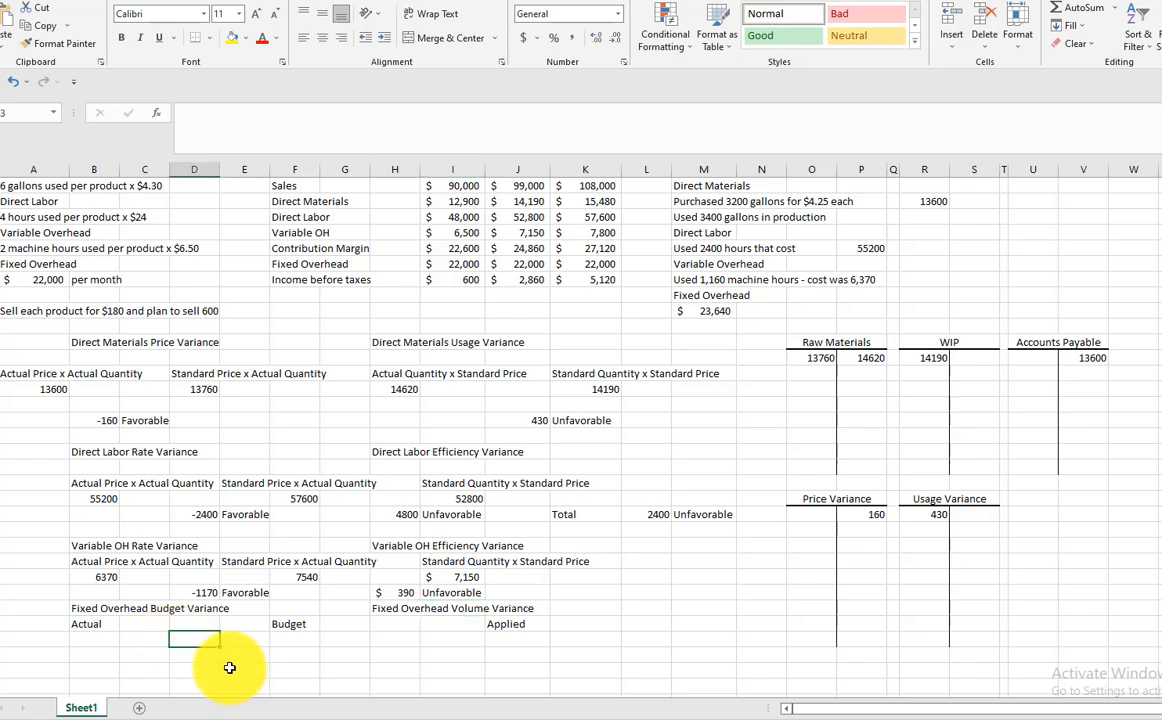
pyautogui.click(92, 642)
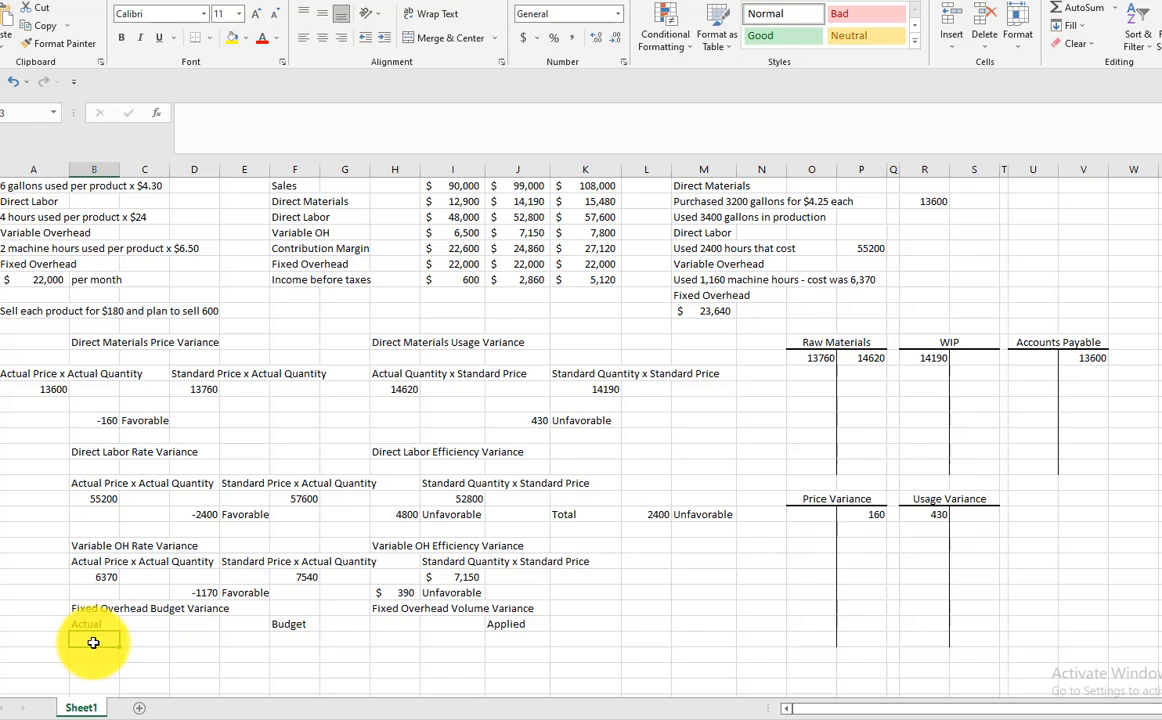
pyautogui.write('=')
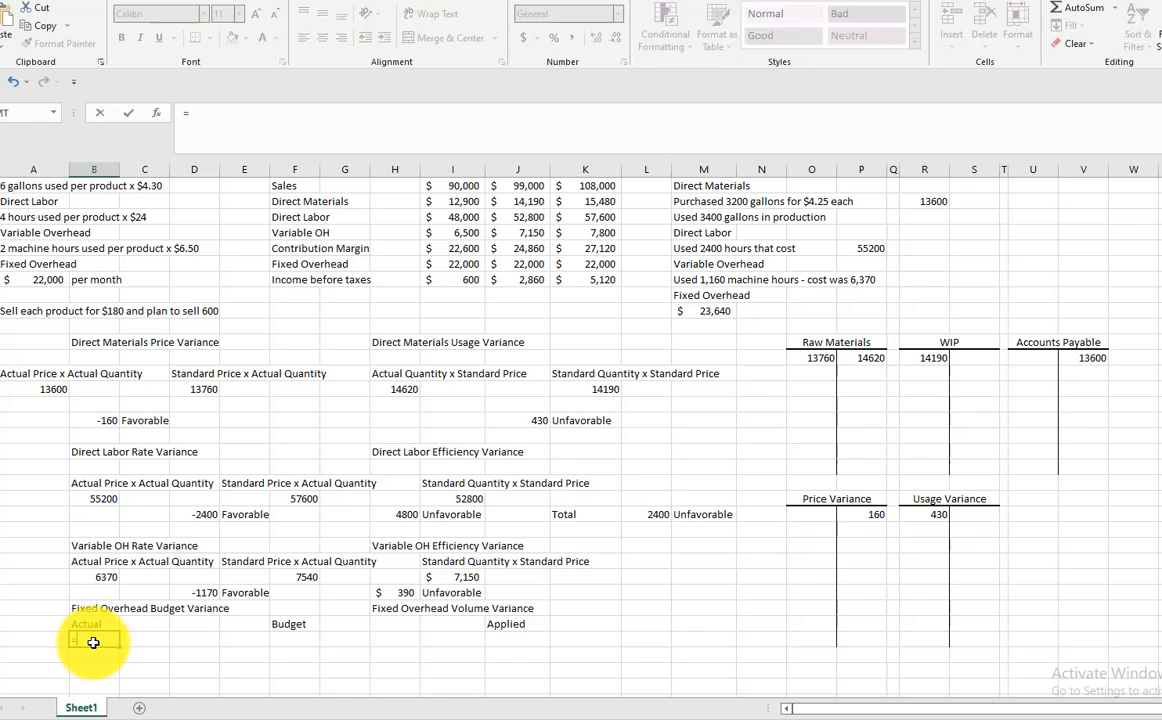
pyautogui.click(696, 316)
pyautogui.press('Return')
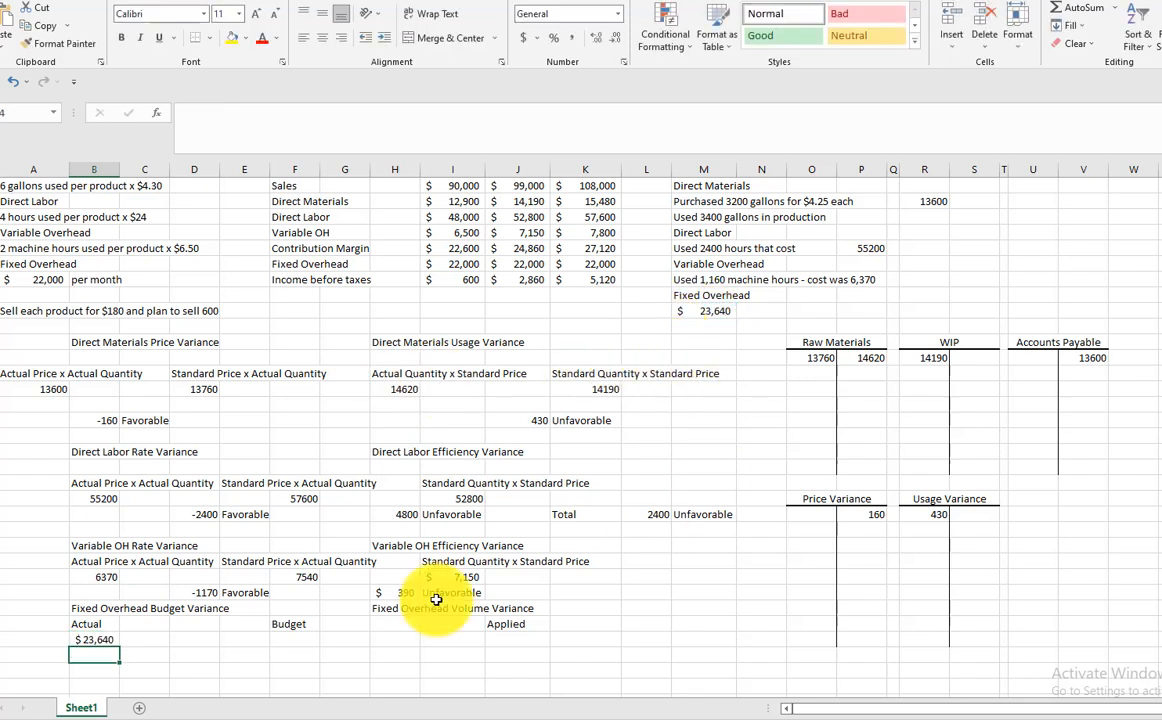
# Link the fixed overhead Budget amount in F33 to the monthly fixed overhead in A10
pyautogui.click(289, 637)
pyautogui.write('=')
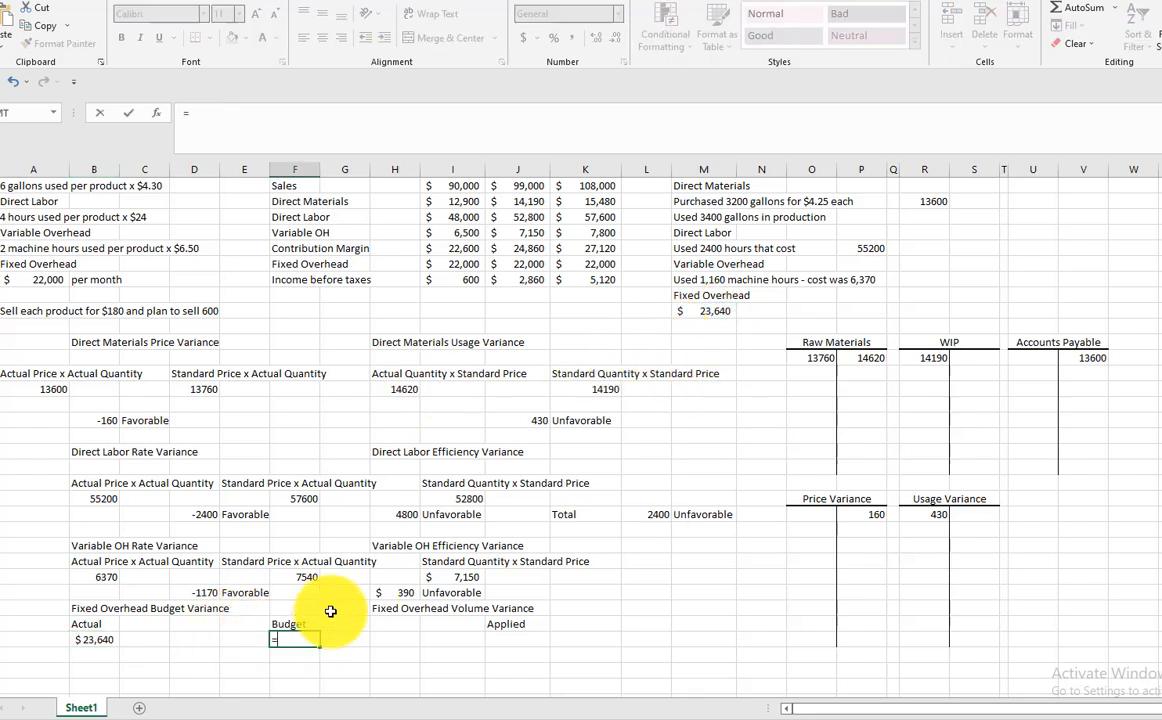
pyautogui.click(42, 280)
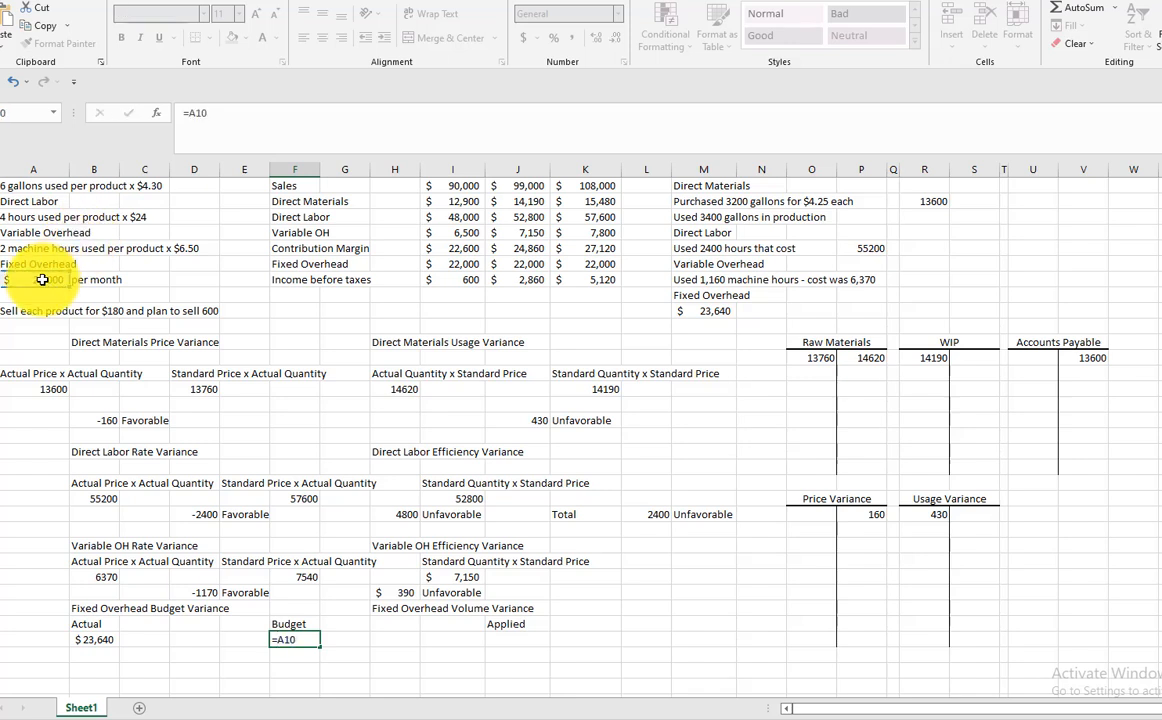
pyautogui.press('Return')
# Calculate the Fixed Overhead Budget Variance in D34 as actual minus budget, using the formula =B33-F33
pyautogui.click(184, 654)
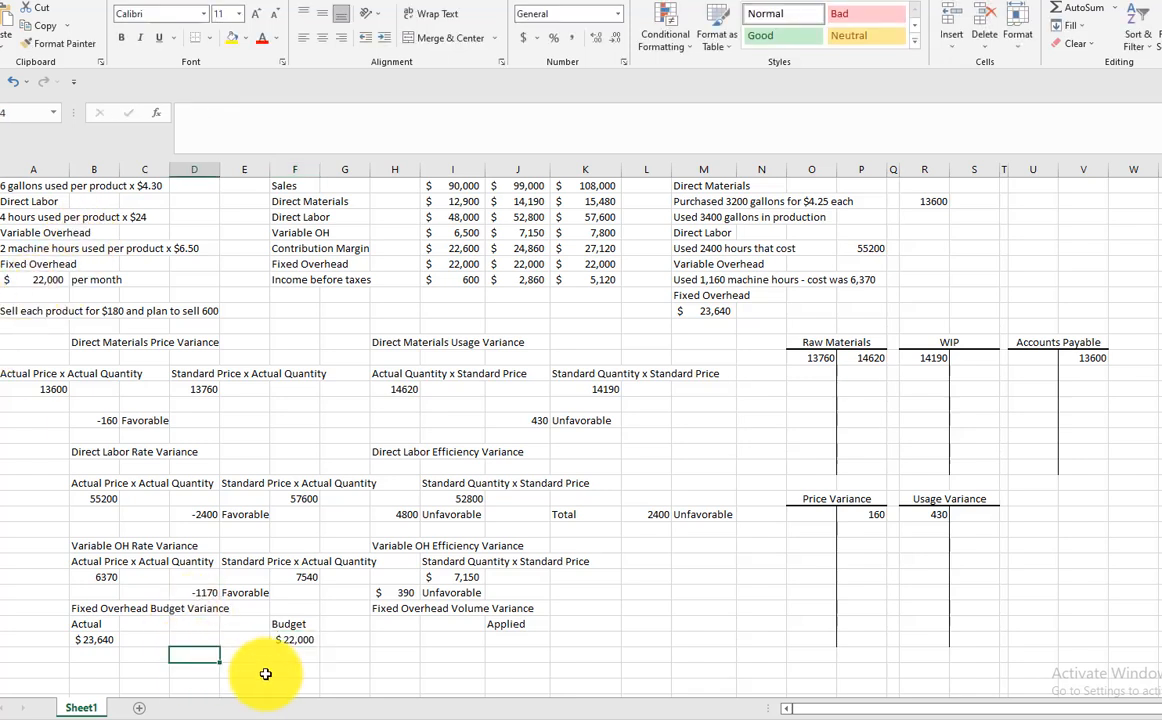
pyautogui.write('=')
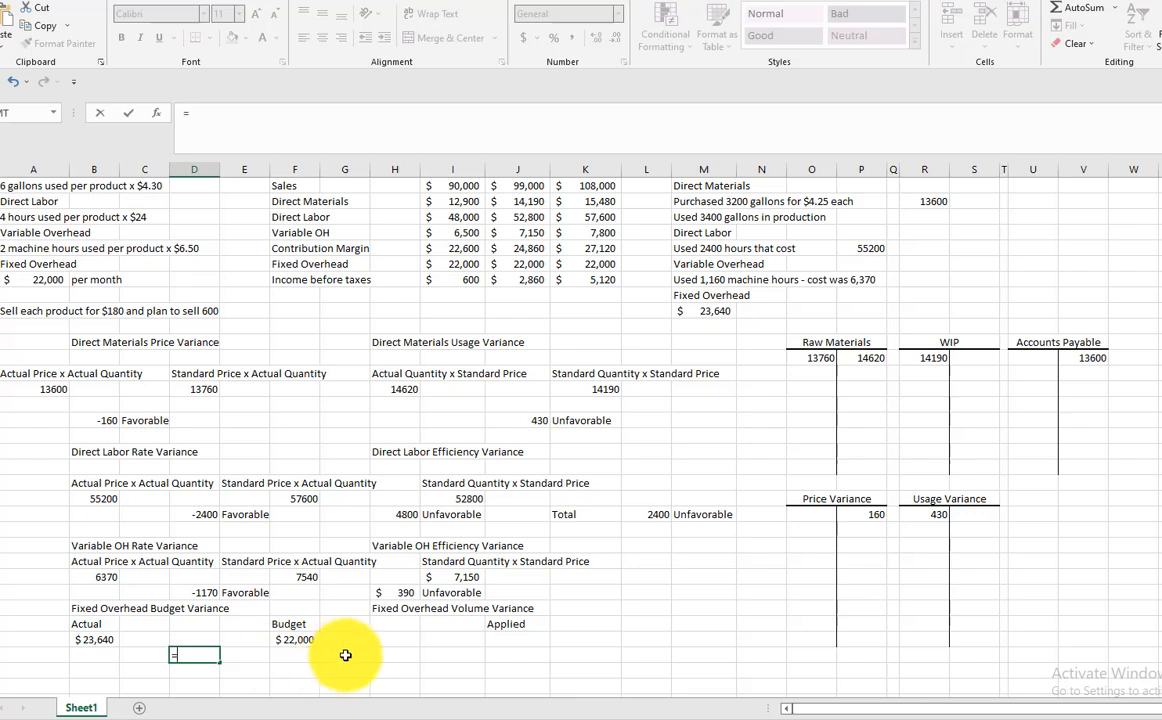
pyautogui.click(92, 638)
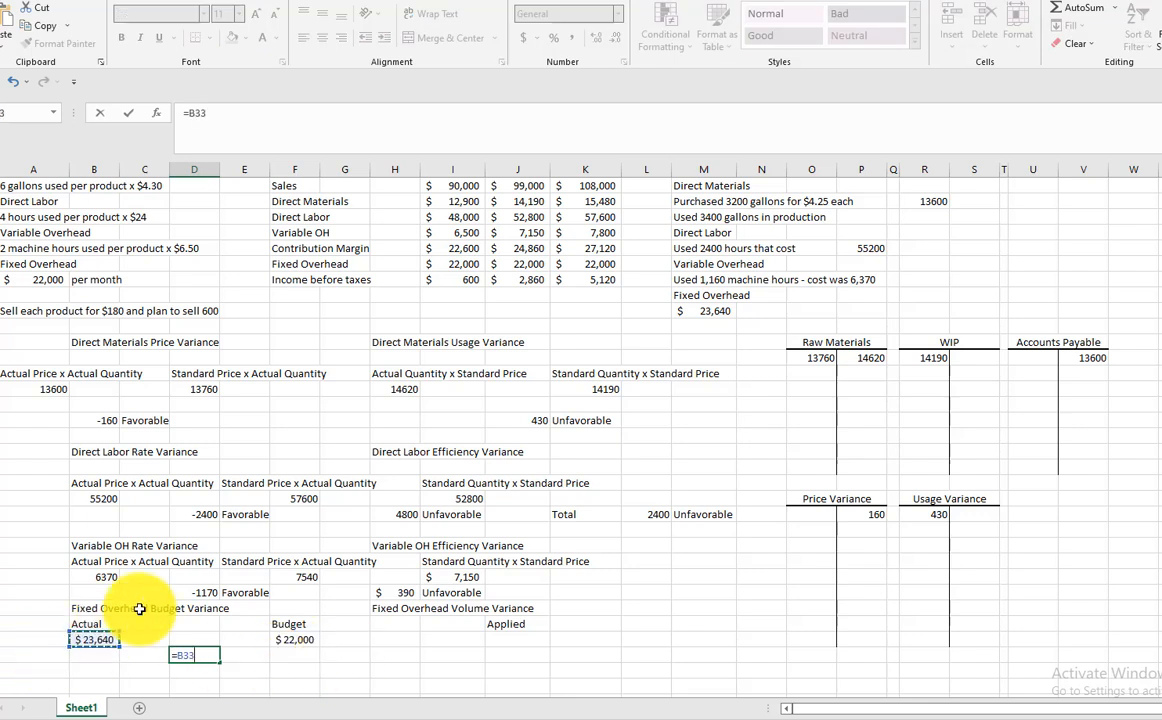
pyautogui.press('BackSpace')
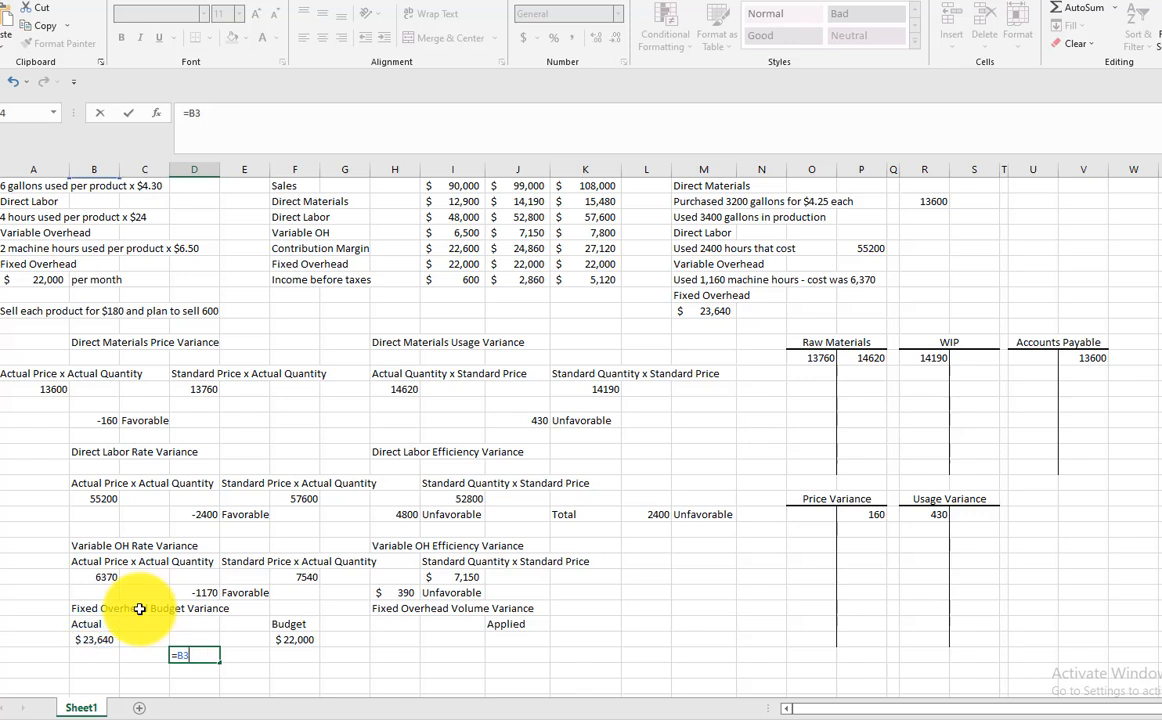
pyautogui.press('BackSpace')
pyautogui.press('BackSpace')
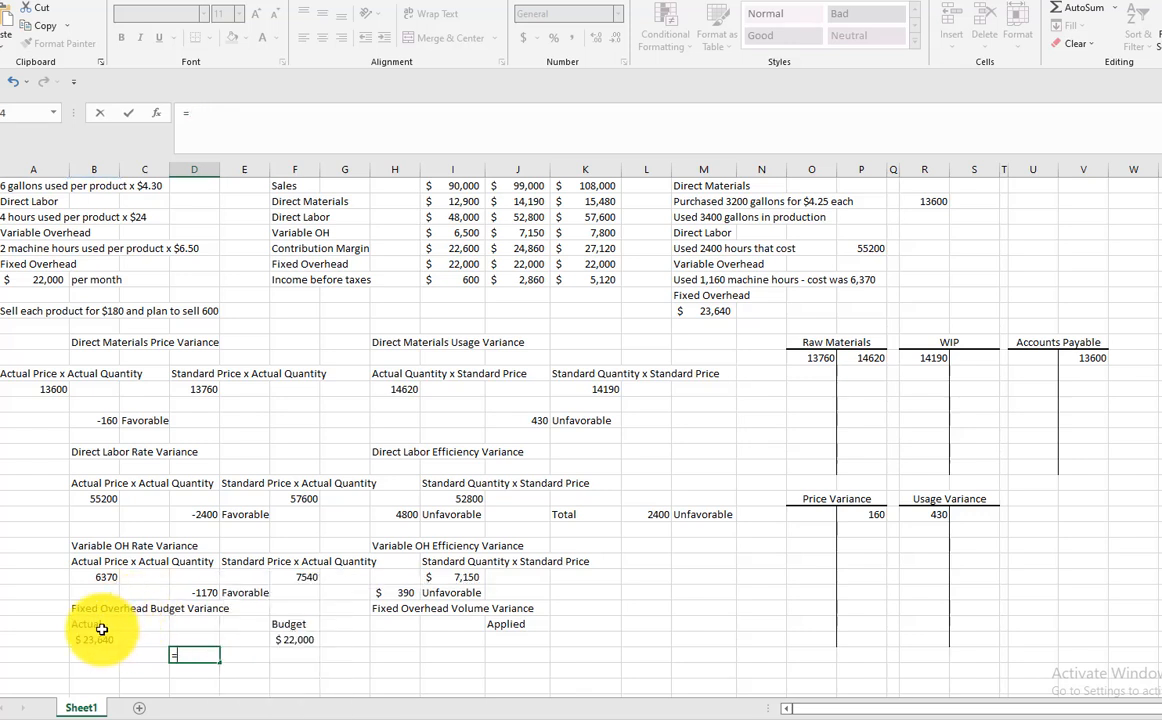
pyautogui.click(93, 639)
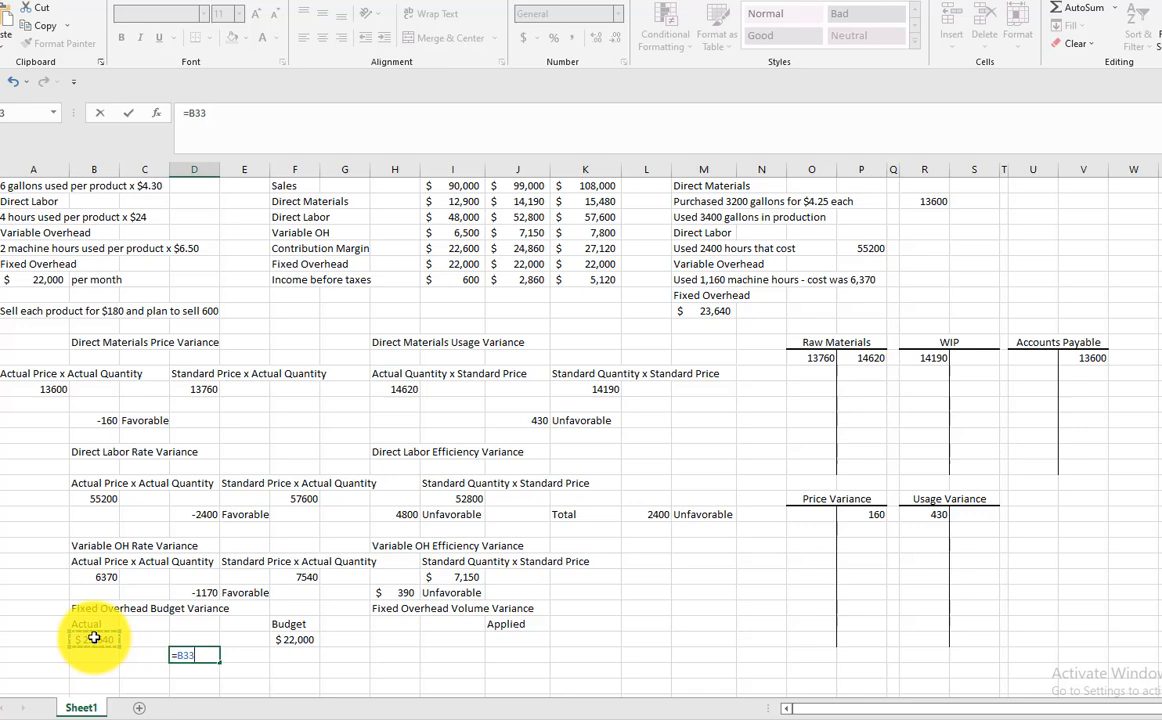
pyautogui.write('-')
pyautogui.click(308, 637)
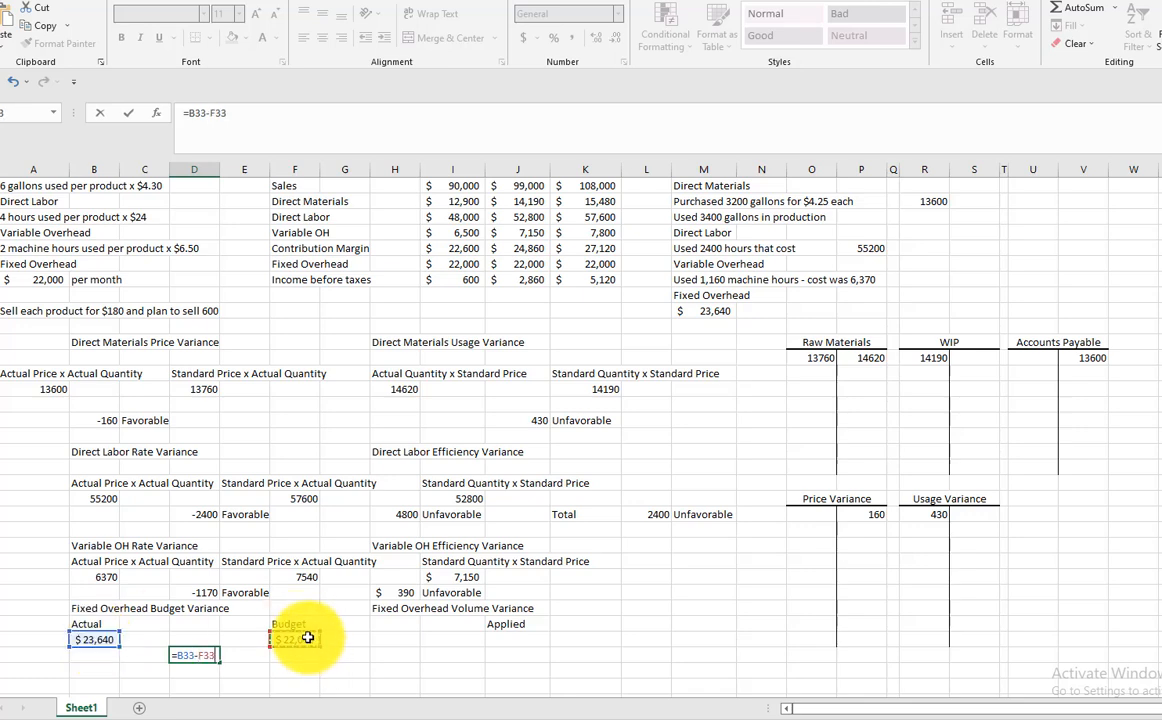
pyautogui.press('Tab')
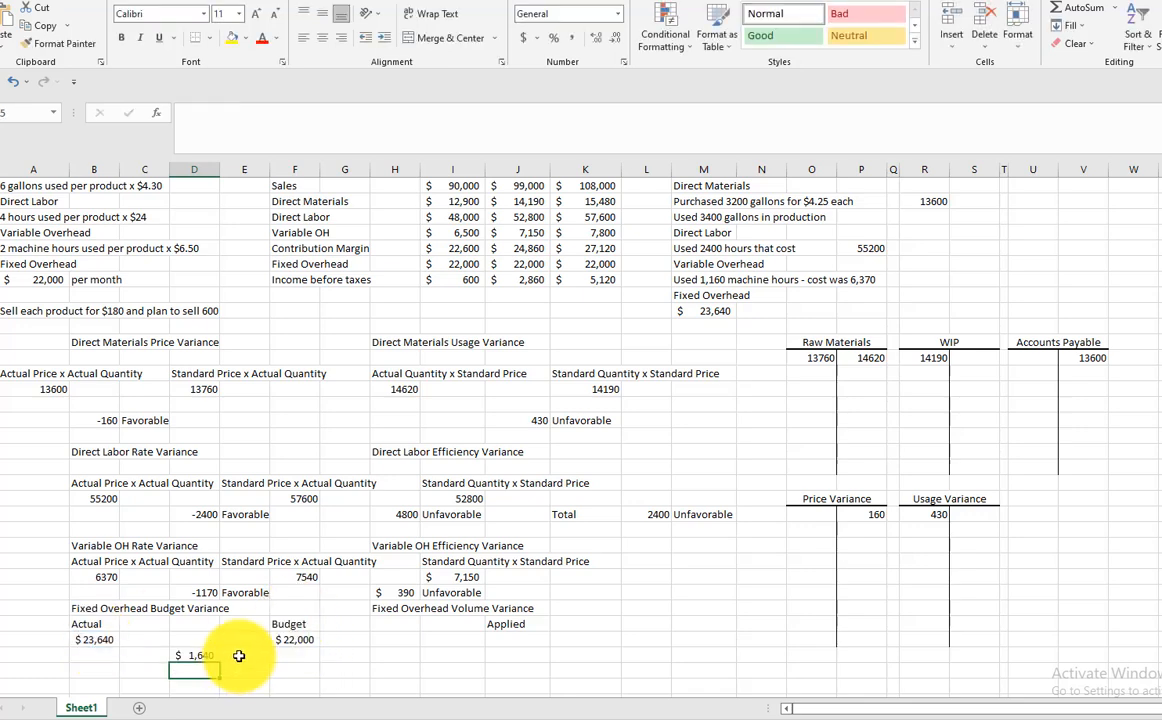
# Label the fixed overhead budget variance as Unfavorable in cell E34
pyautogui.write('Unf')
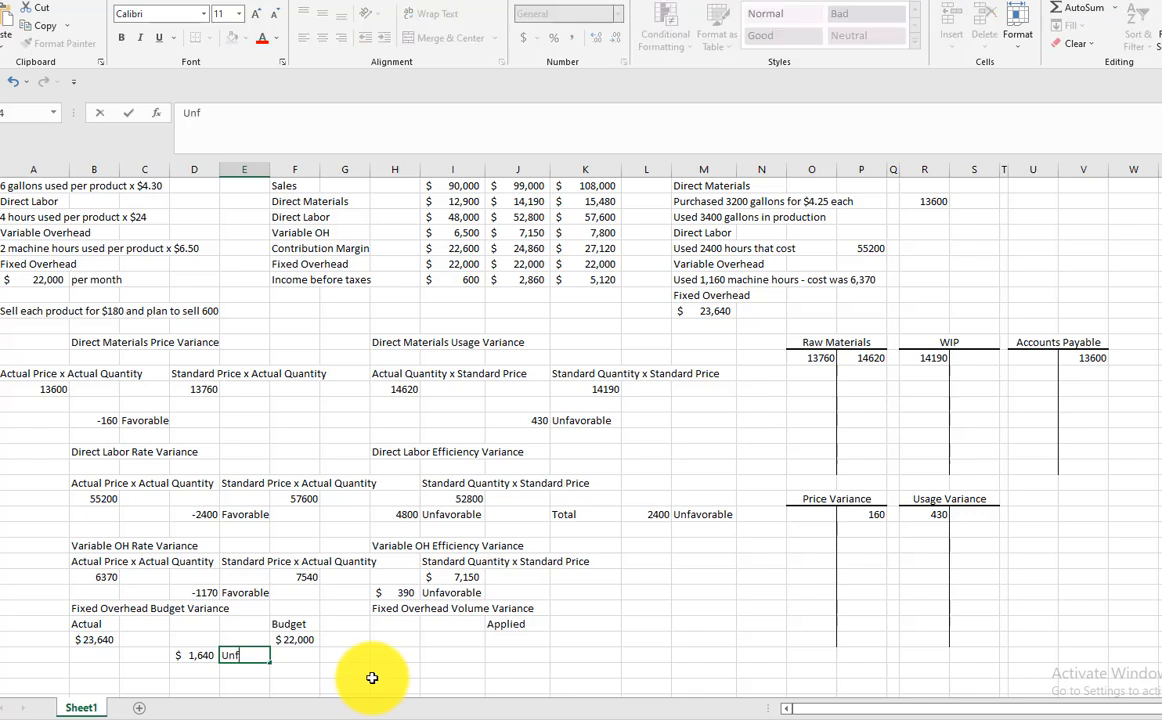
pyautogui.write('avorable')
pyautogui.press('Return')
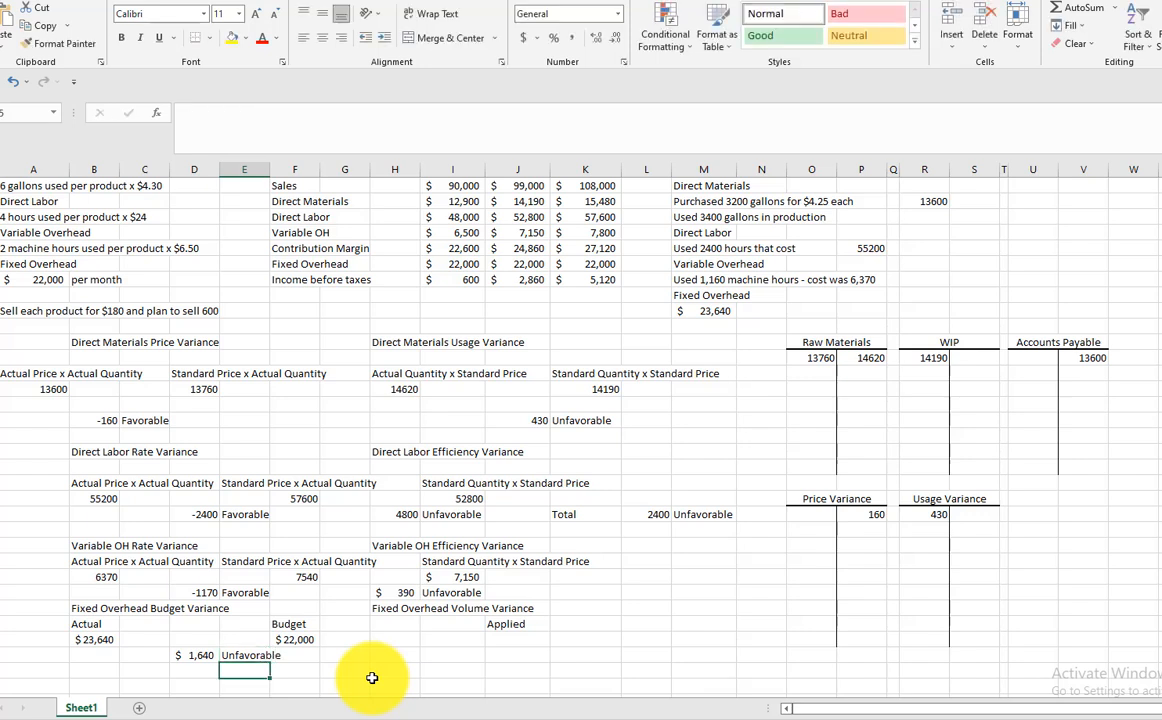
# Calculate the Applied fixed overhead in J33 with the formula =22000/600*550
pyautogui.click(512, 640)
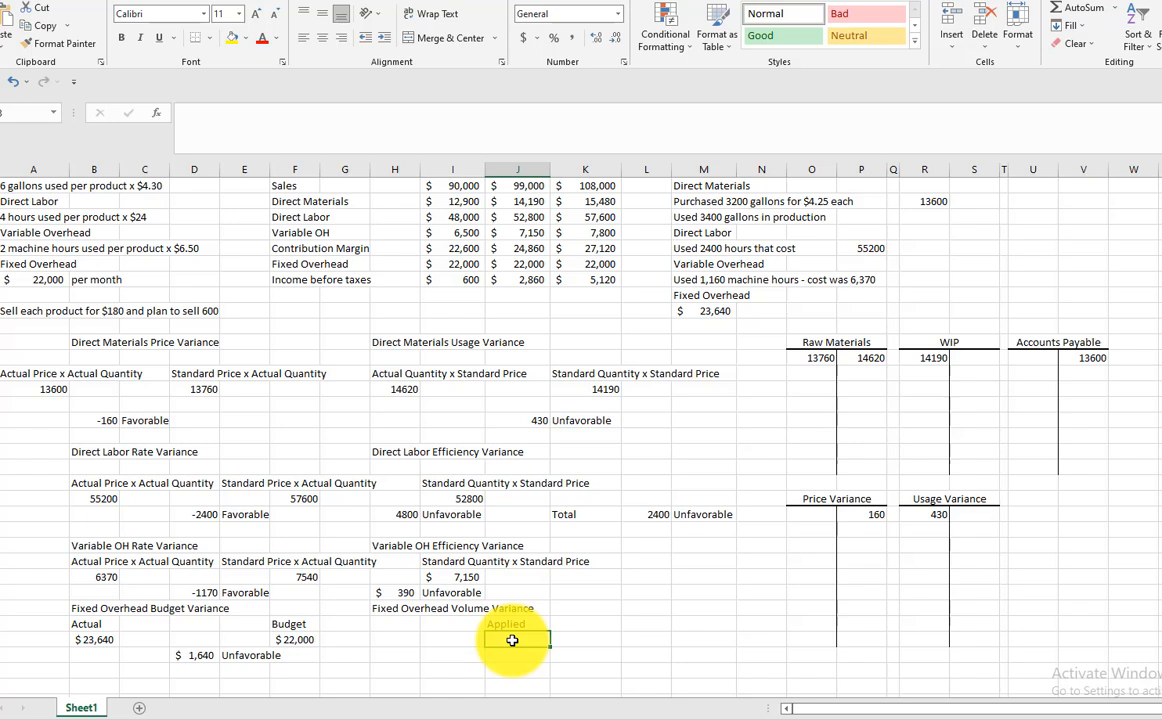
pyautogui.write('=')
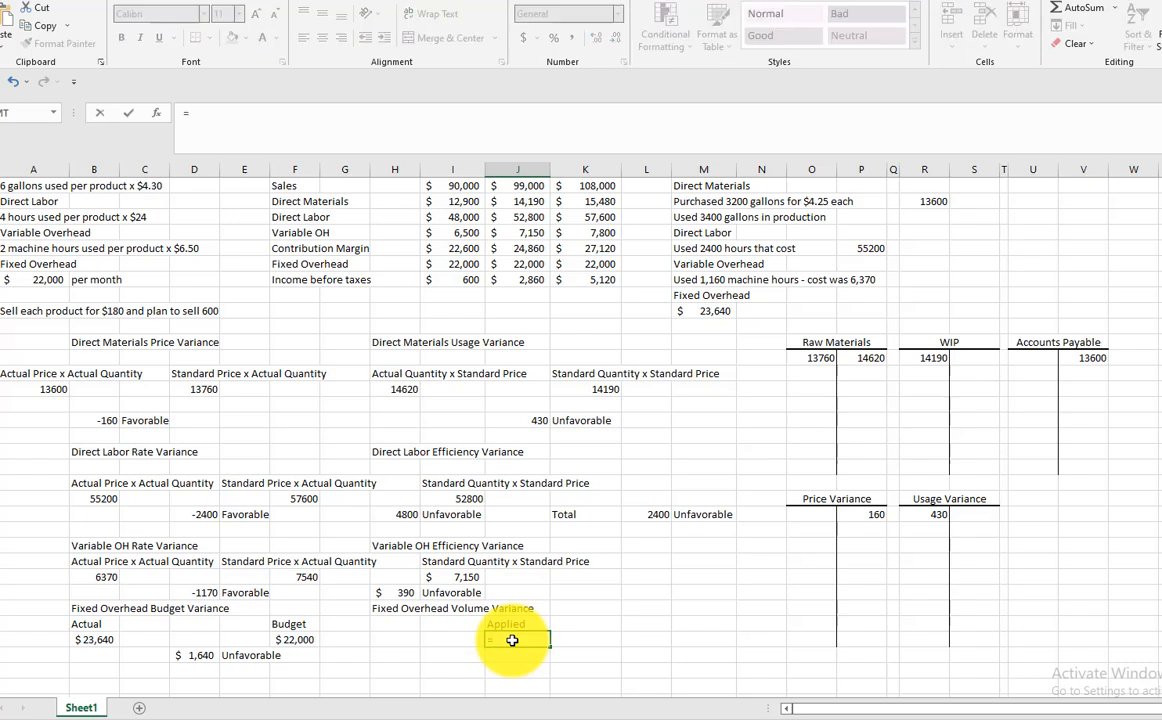
pyautogui.write('22000/600')
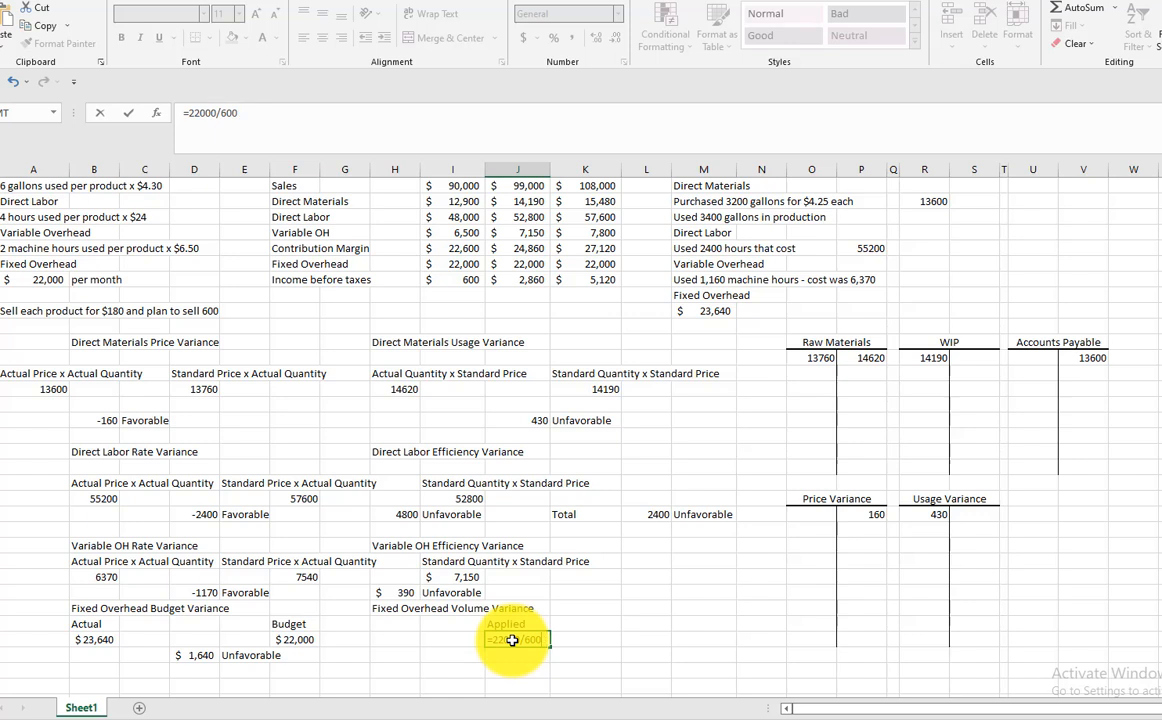
pyautogui.write('0550')
pyautogui.press('Return')
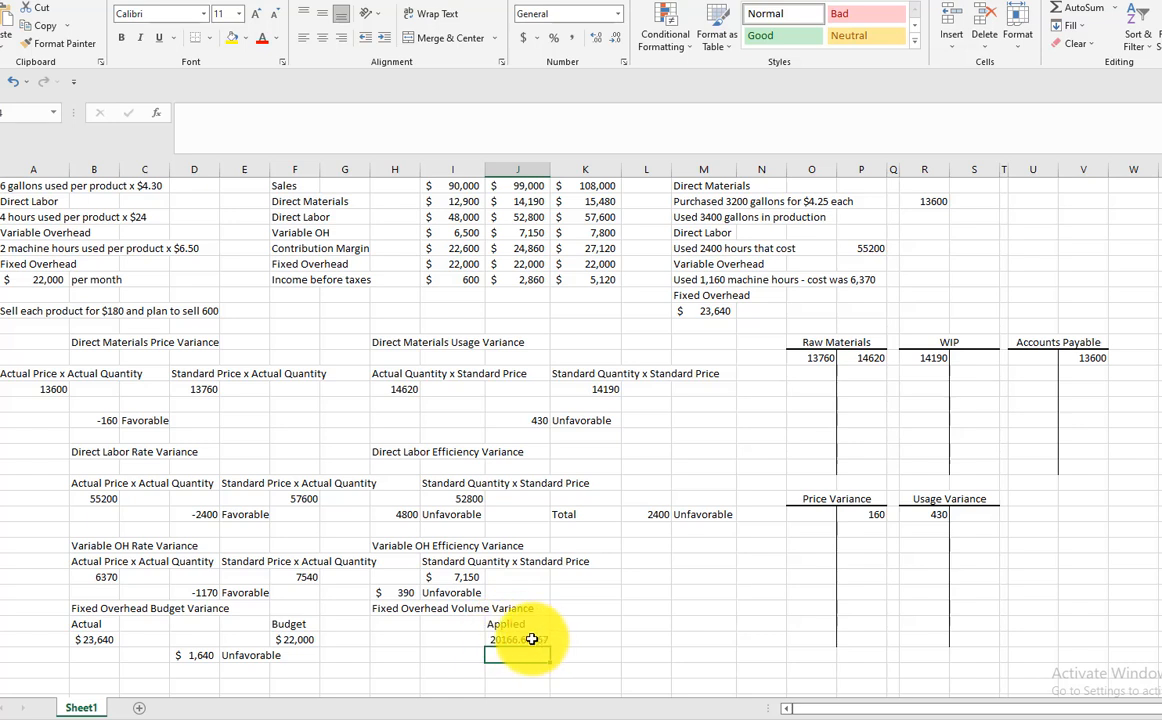
# Format the Applied fixed overhead amount in J33 to show no decimal places
pyautogui.click(512, 640)
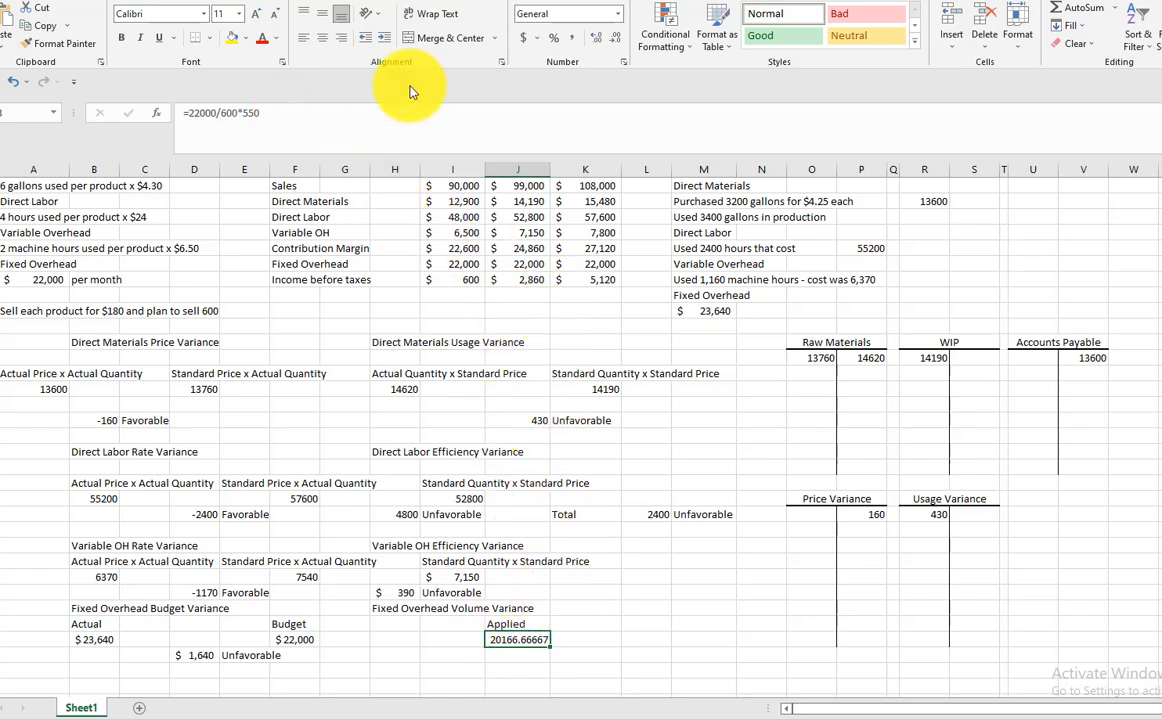
pyautogui.click(596, 37)
pyautogui.click(615, 37)
pyautogui.click(615, 37)
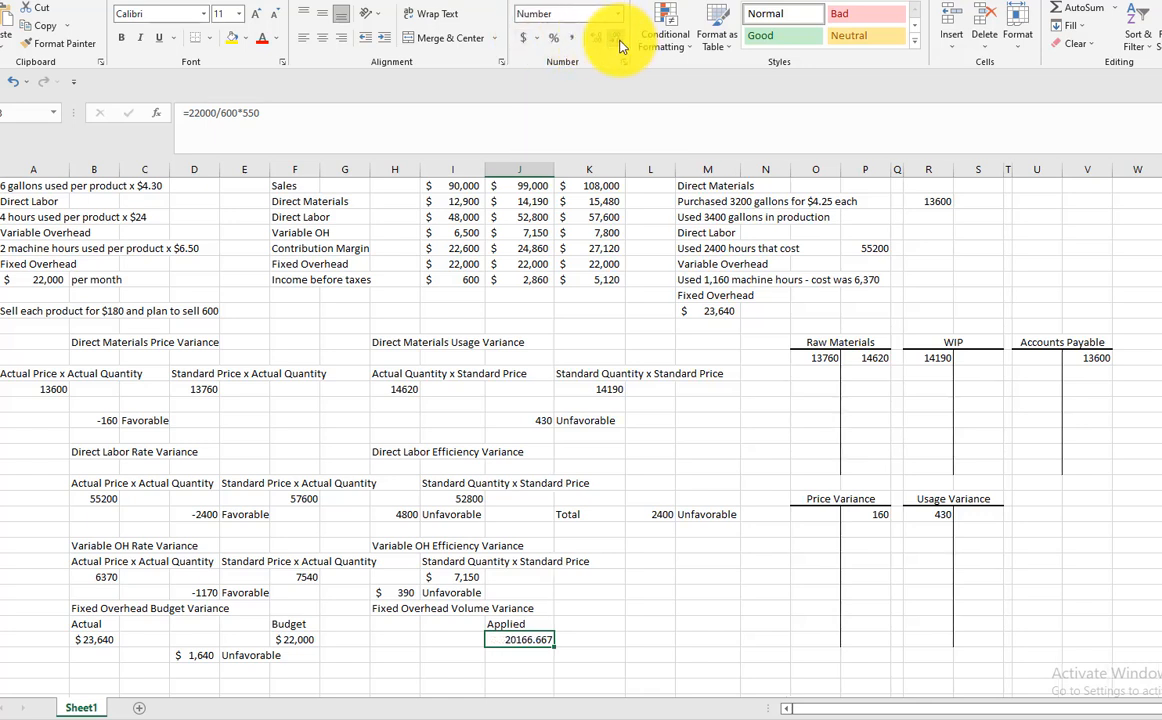
pyautogui.click(615, 37)
pyautogui.click(615, 37)
pyautogui.click(615, 37)
pyautogui.click(615, 37)
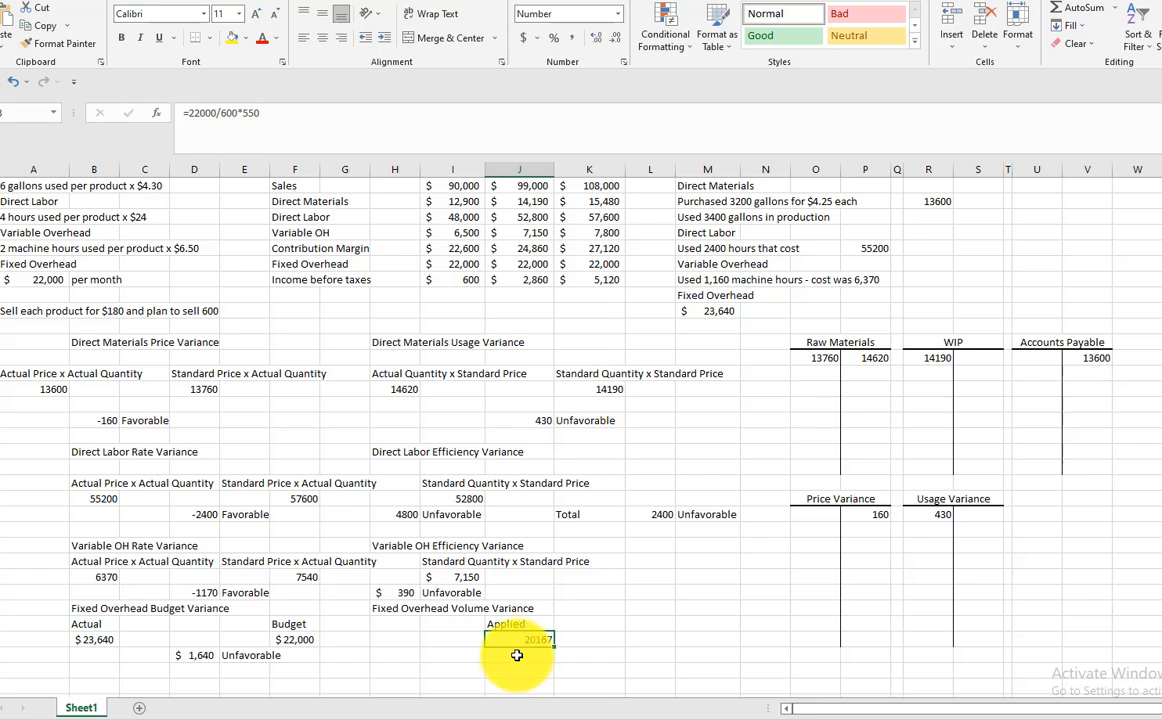
# Calculate the Fixed Overhead Volume Variance in H34 as budget minus applied, using the formula =F33-J33
pyautogui.click(409, 658)
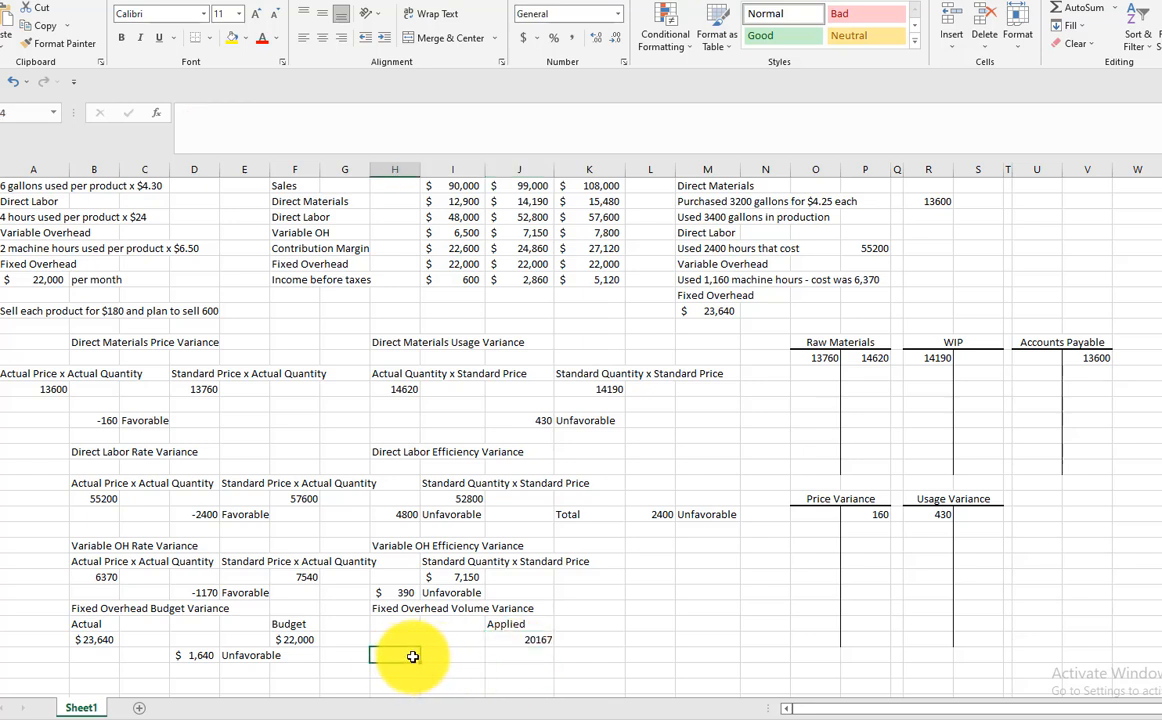
pyautogui.write('=')
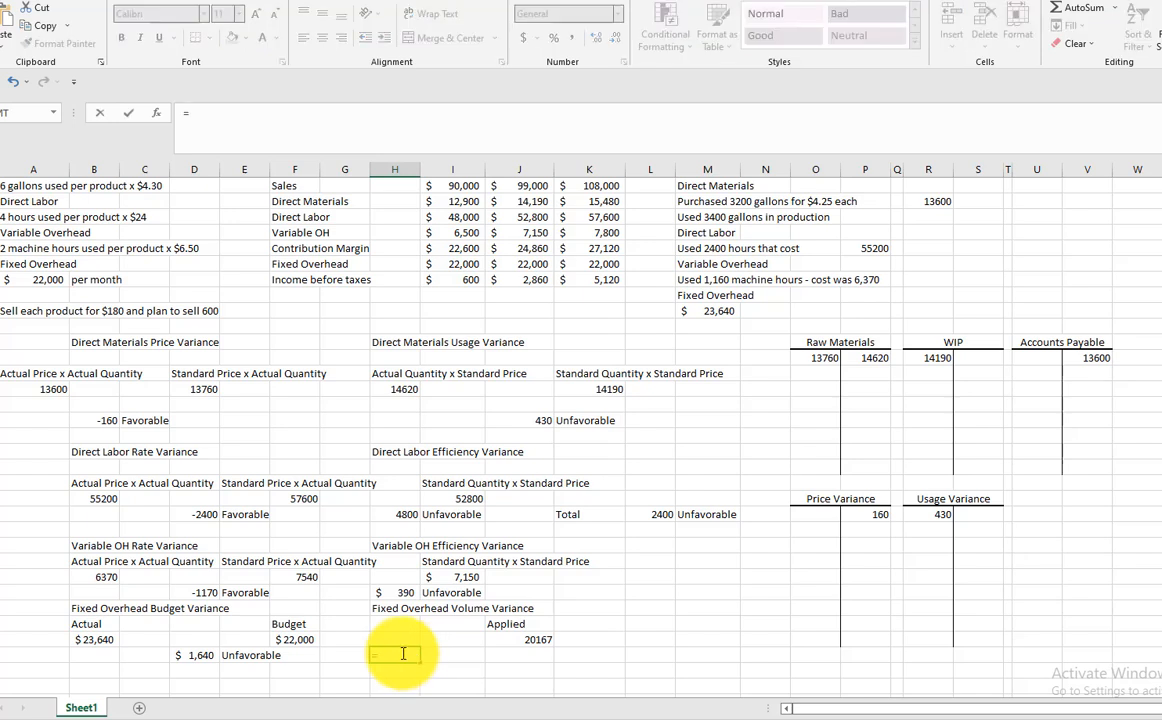
pyautogui.click(292, 639)
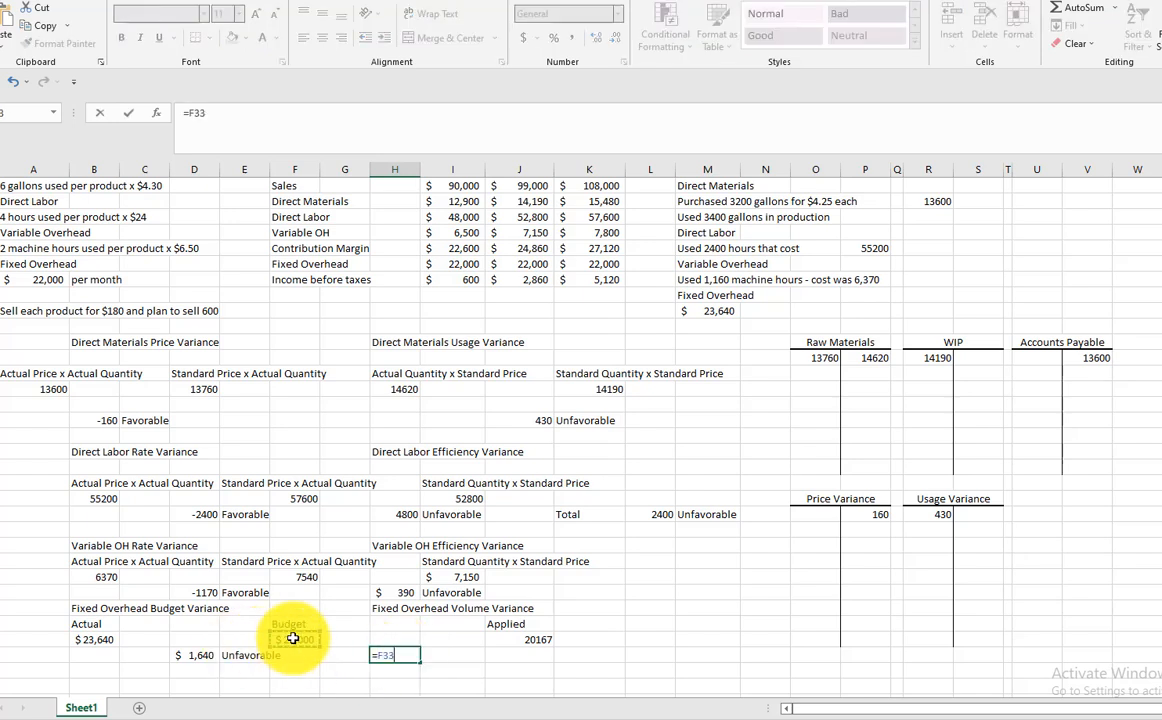
pyautogui.write('-')
pyautogui.click(530, 638)
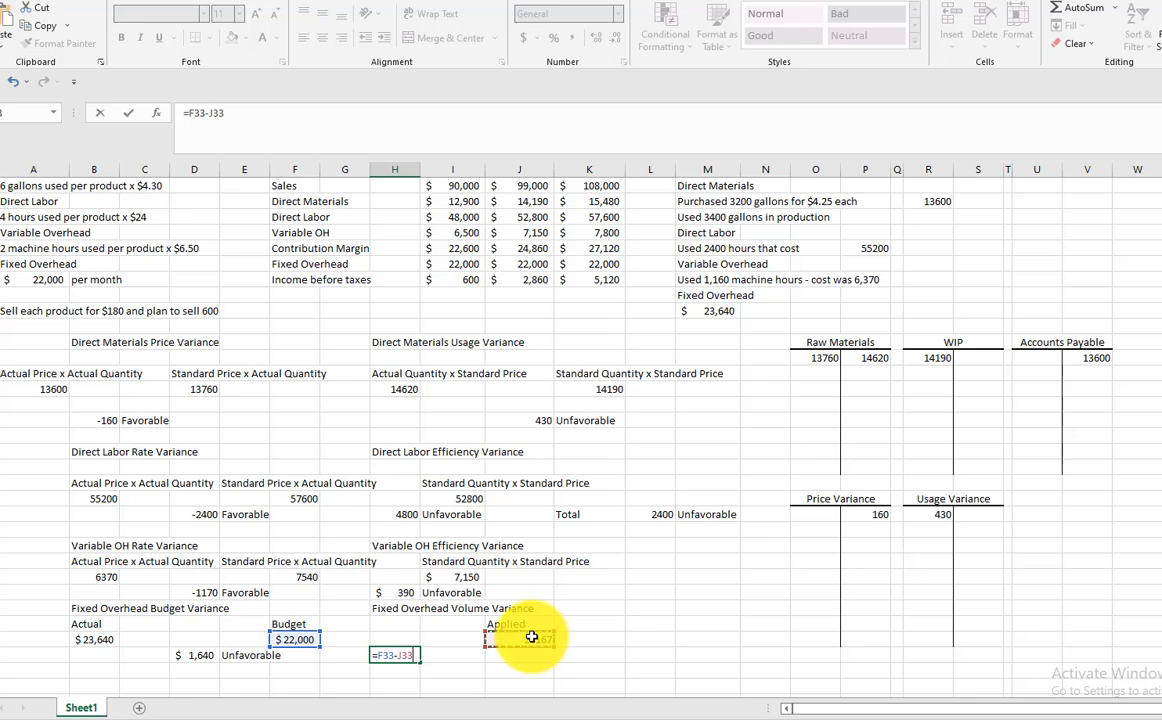
pyautogui.press('Return')
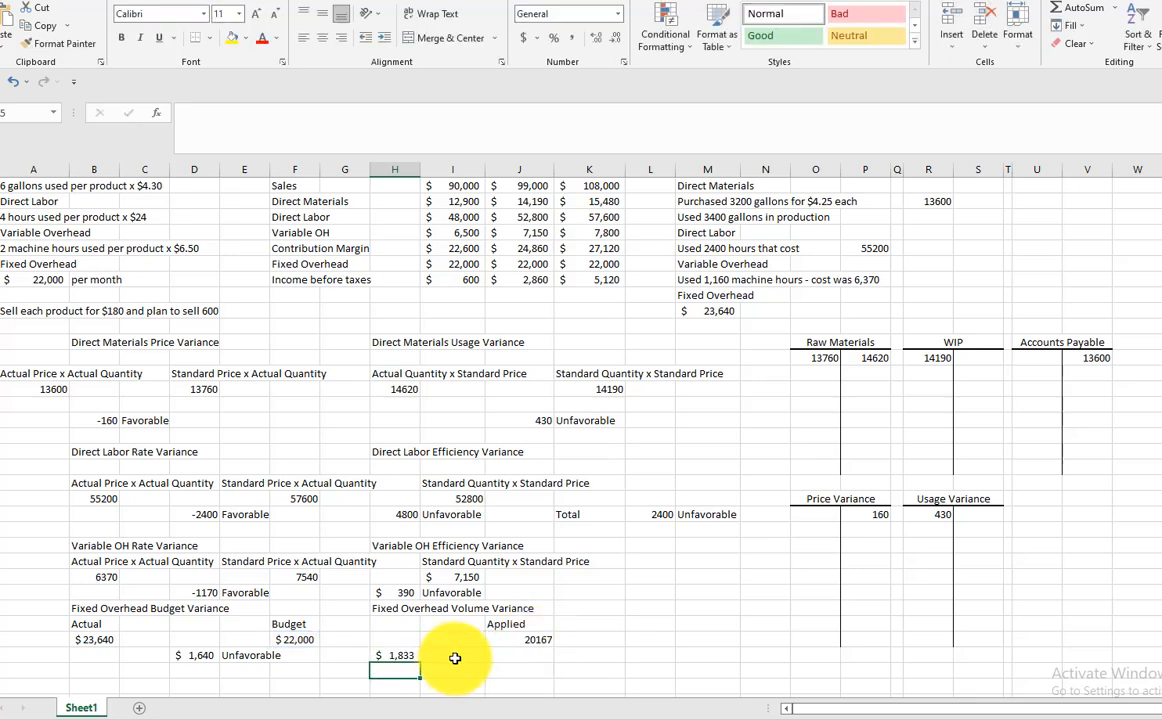
# Enter the explanation "Due to making and selling 550 instead of 600" in I34 beside the fixed overhead volume variance
pyautogui.click(455, 656)
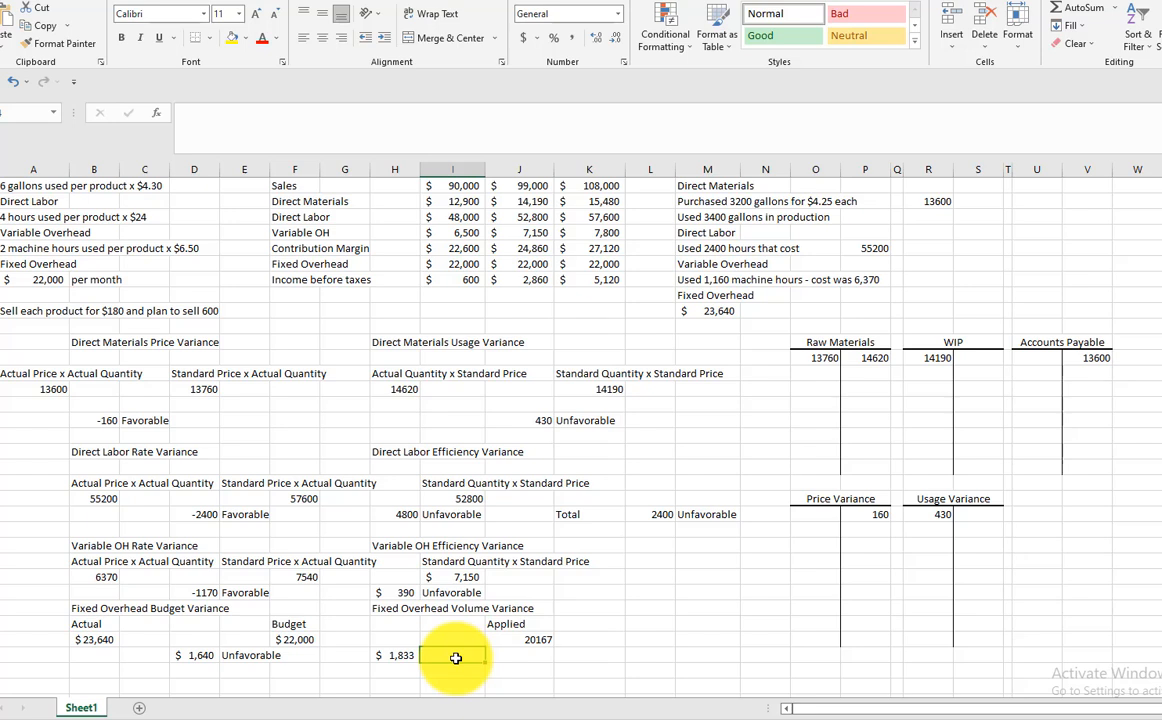
pyautogui.write('Due')
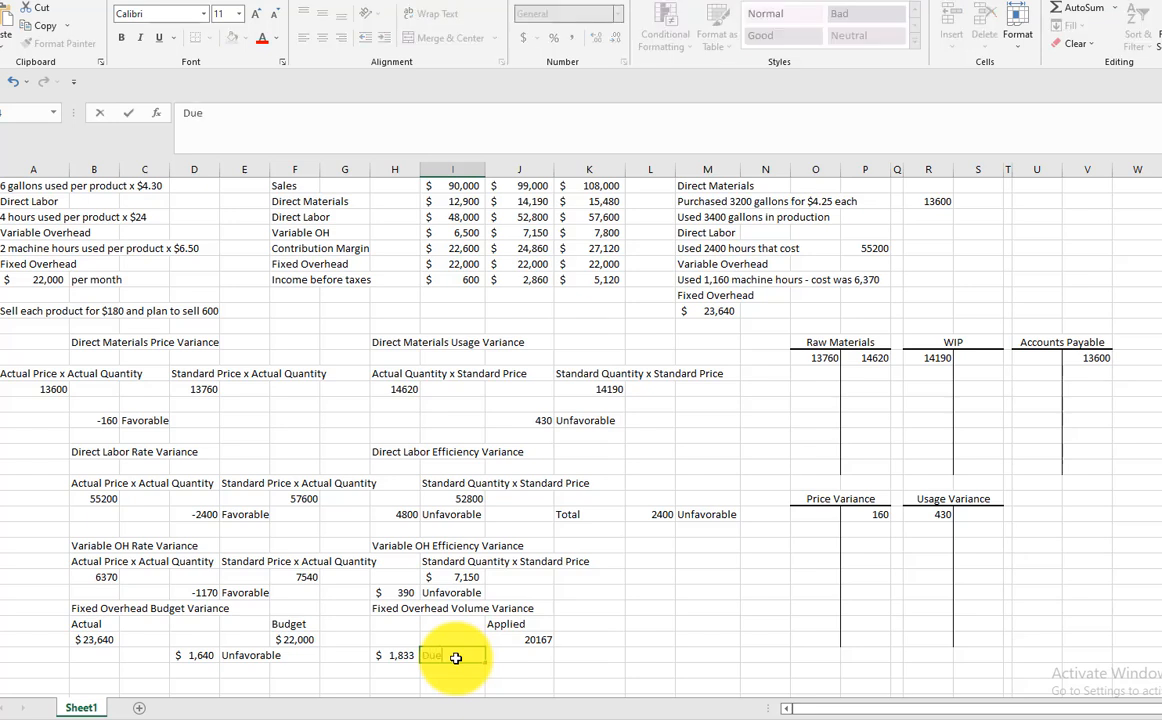
pyautogui.write(' to making and sellin')
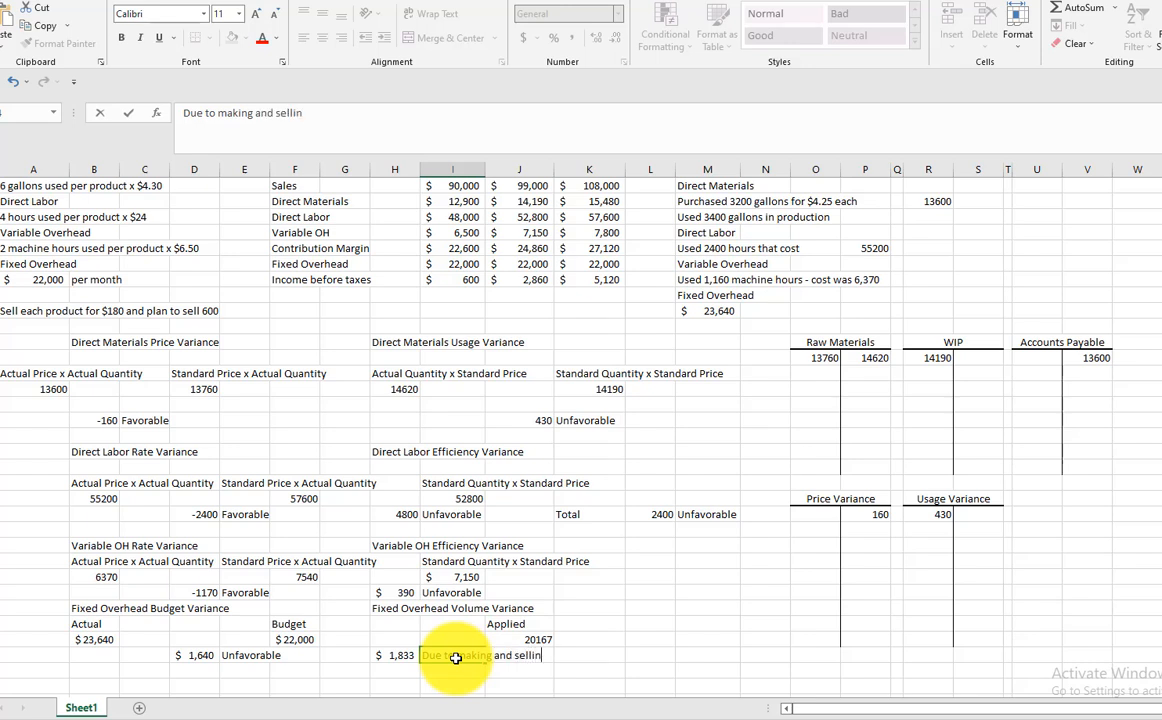
pyautogui.write('g 550 instea')
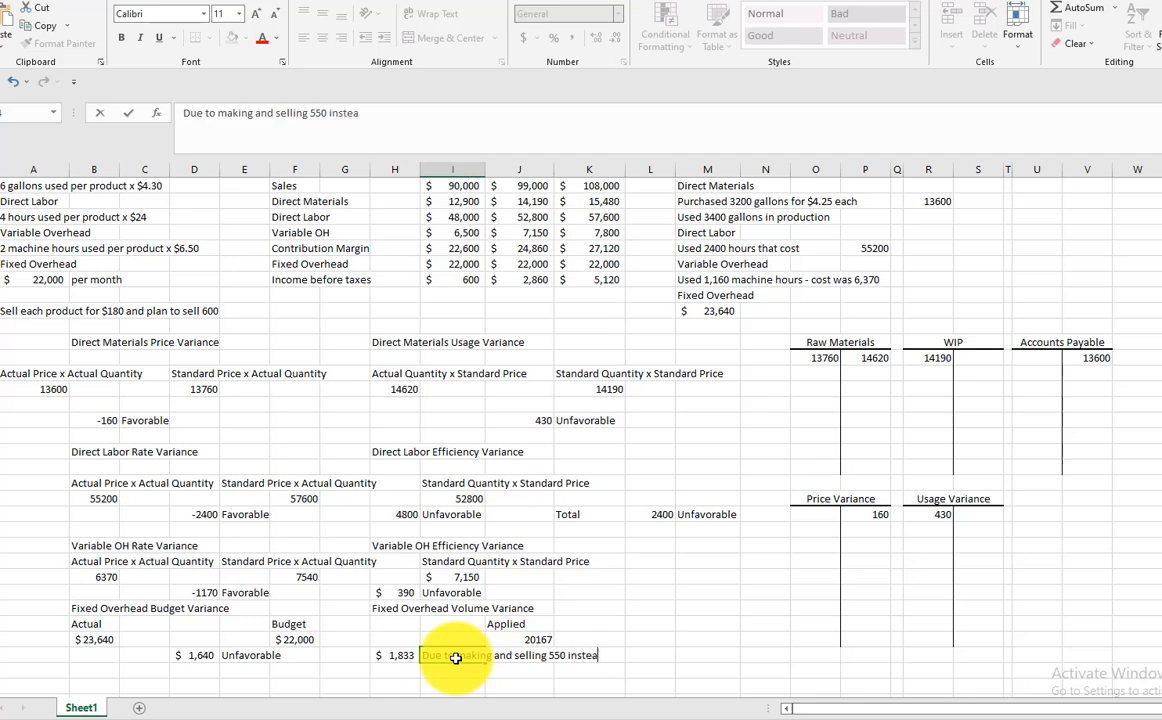
pyautogui.write('d of 600')
pyautogui.press('Return')
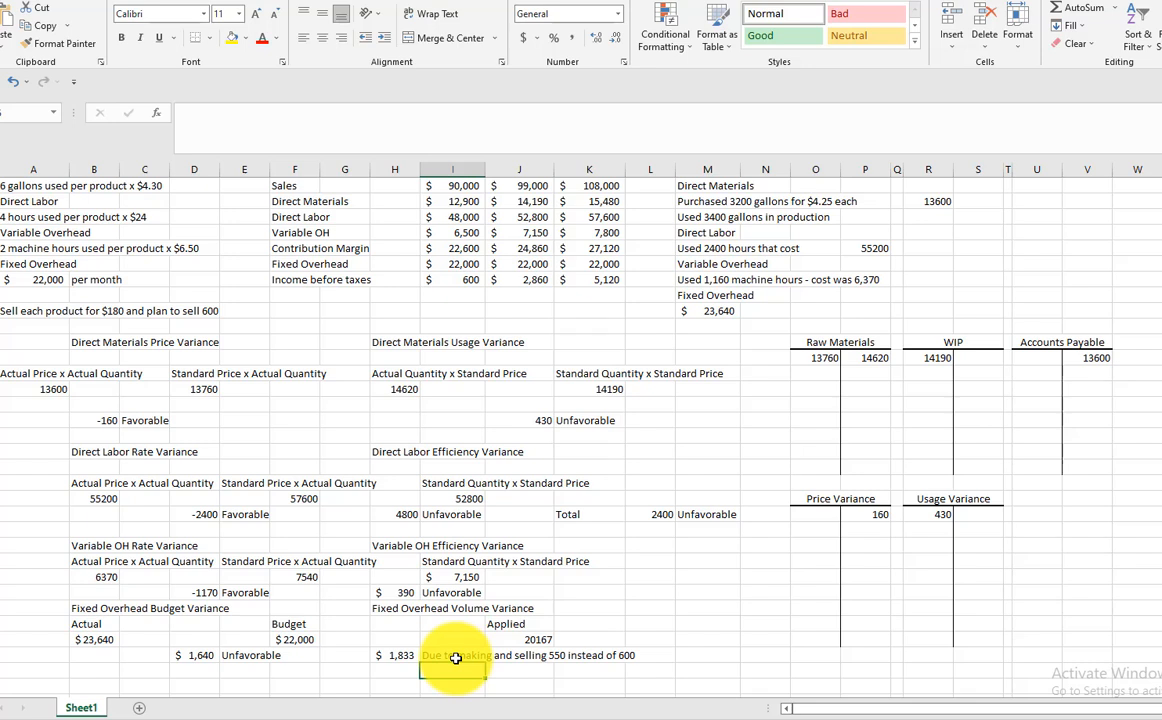